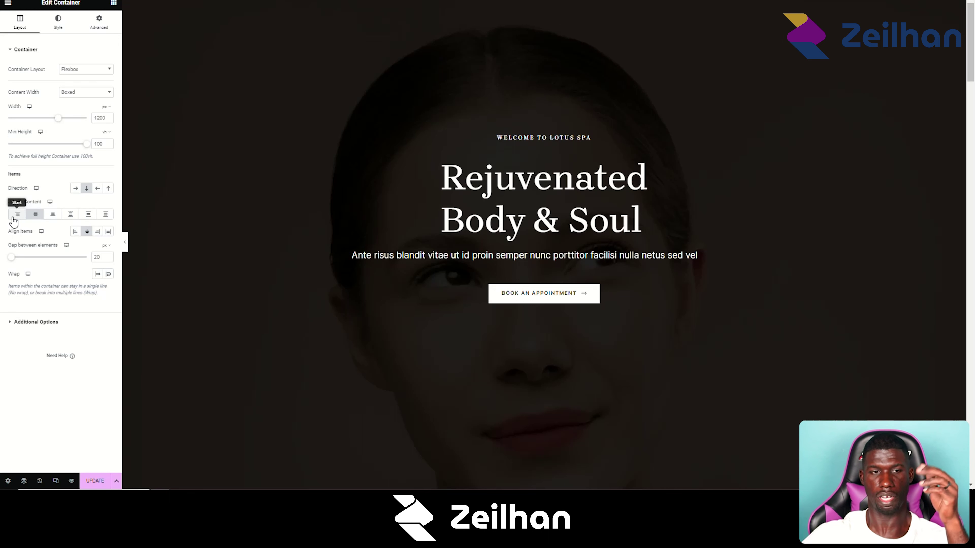
Align the hero container's items to Start, try Start and End content justification, and return the justification to Center.
{"action": "left_click", "coordinate": [18, 222]}
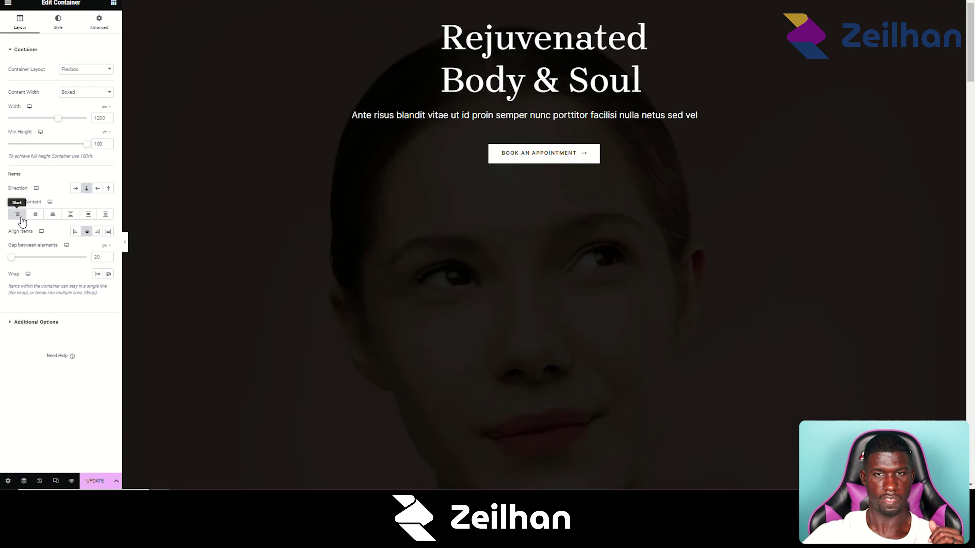
{"action": "left_click", "coordinate": [76, 231]}
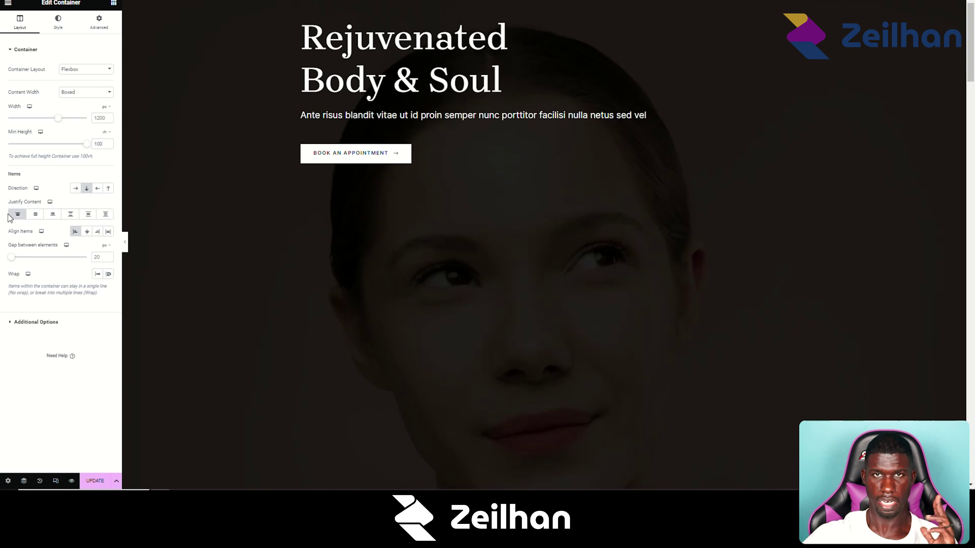
{"action": "left_click", "coordinate": [55, 218]}
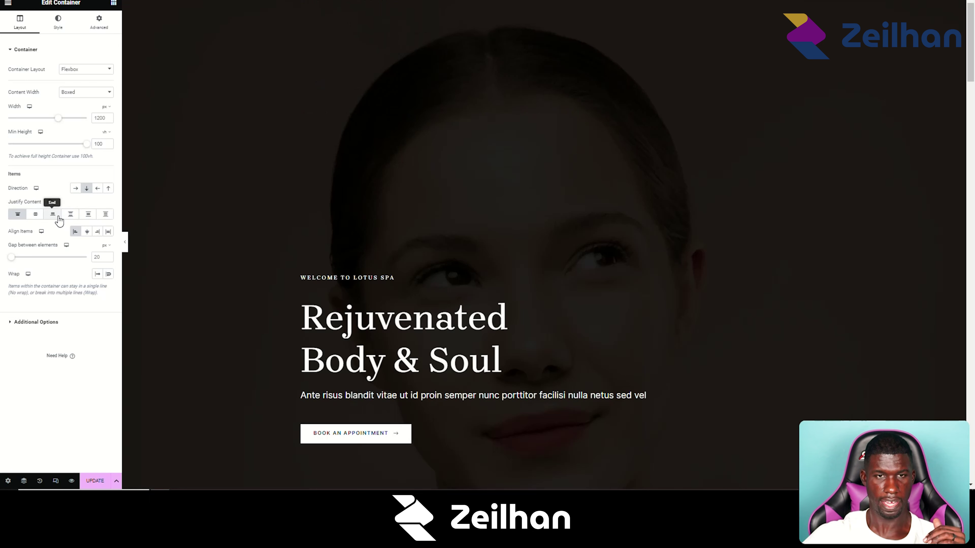
{"action": "left_click", "coordinate": [39, 217]}
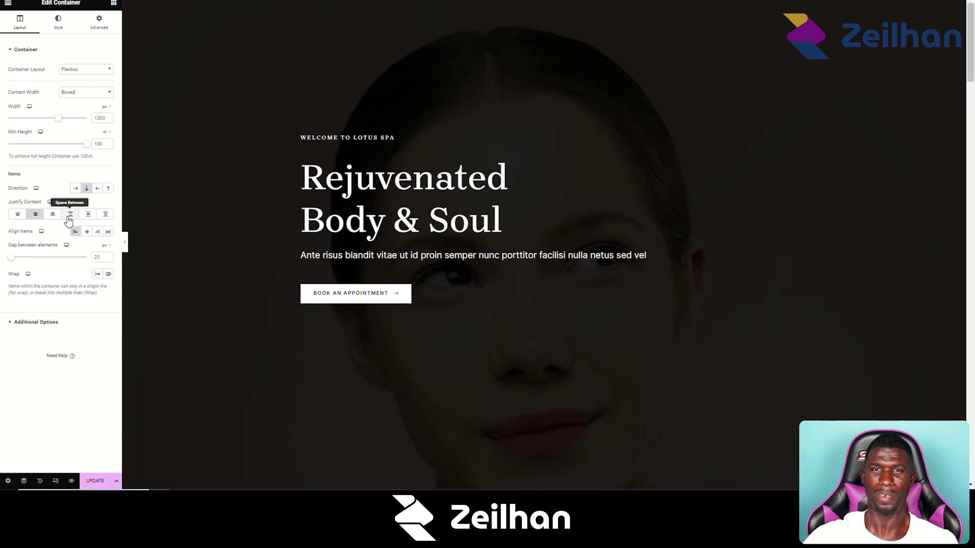
Compare the hero container's content justified at Start and at End, finishing with Center.
{"action": "left_click", "coordinate": [19, 217]}
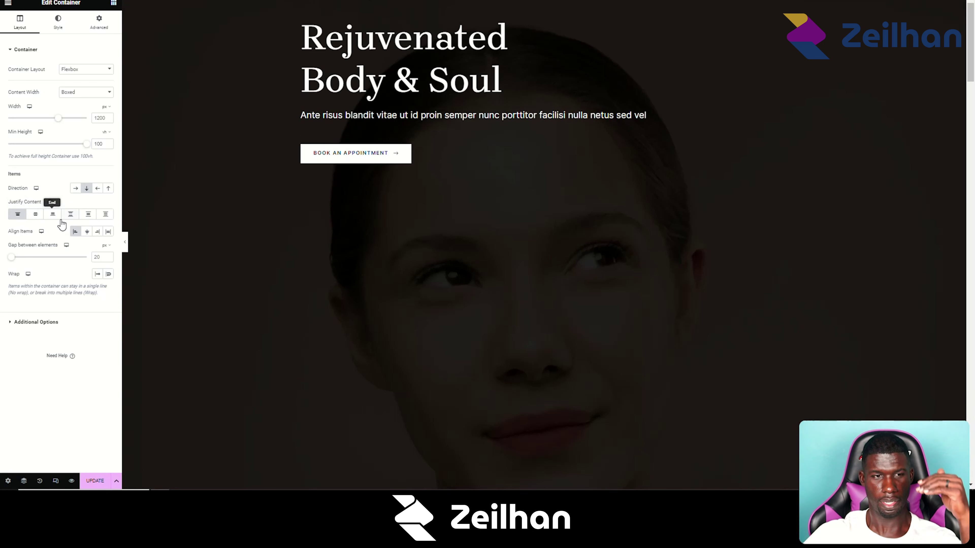
{"action": "left_click", "coordinate": [53, 215]}
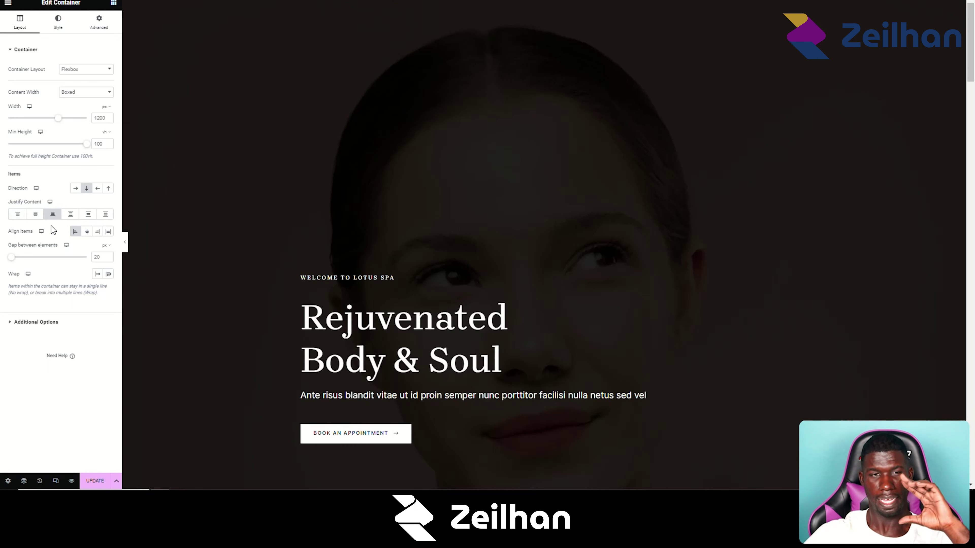
{"action": "left_click", "coordinate": [36, 218]}
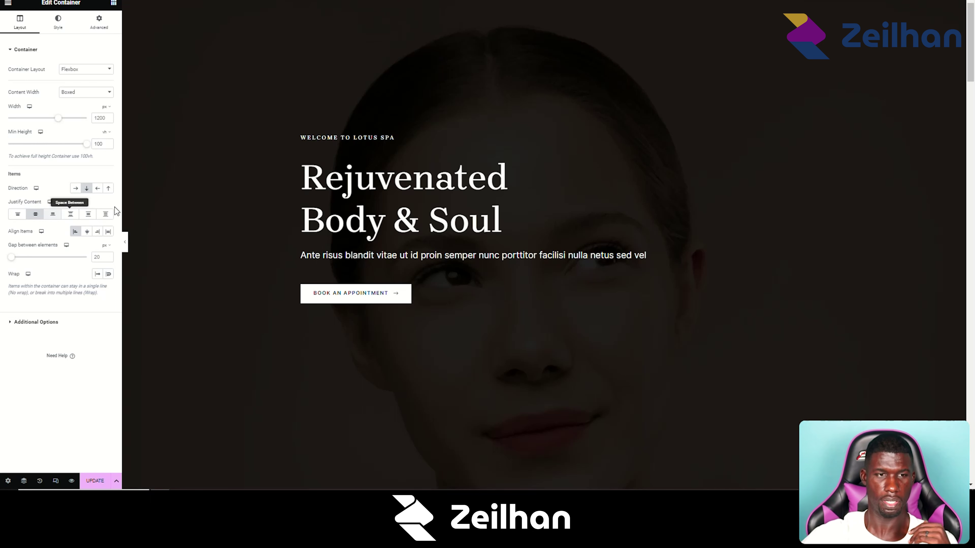
Try Space Between, Space Around and Space Evenly justification on the hero container, and restore Center.
{"action": "left_click", "coordinate": [70, 214]}
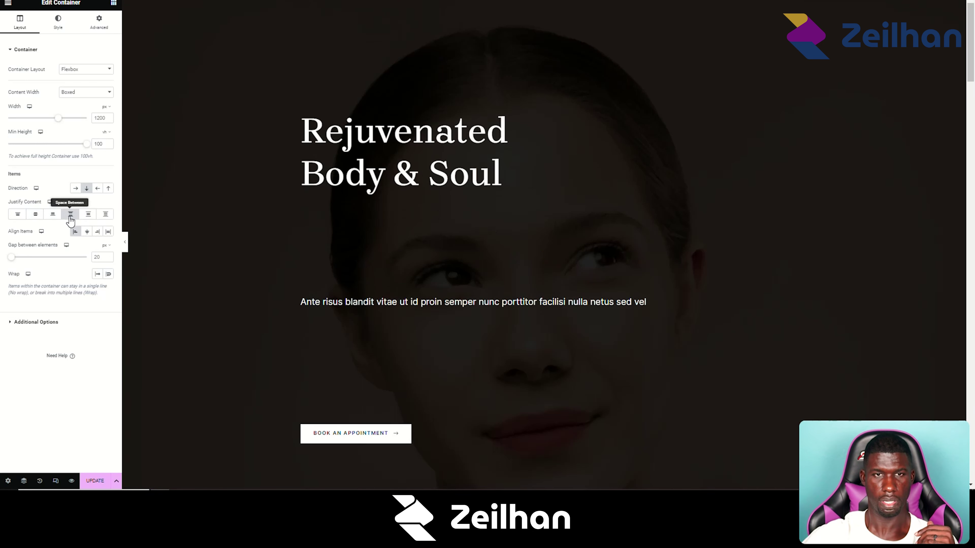
{"action": "left_click", "coordinate": [90, 216]}
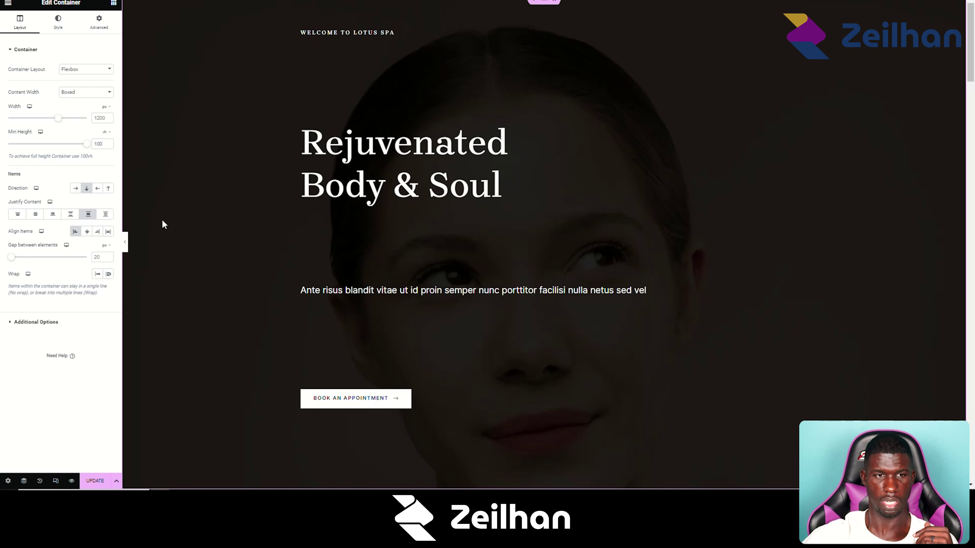
{"action": "left_click", "coordinate": [109, 214]}
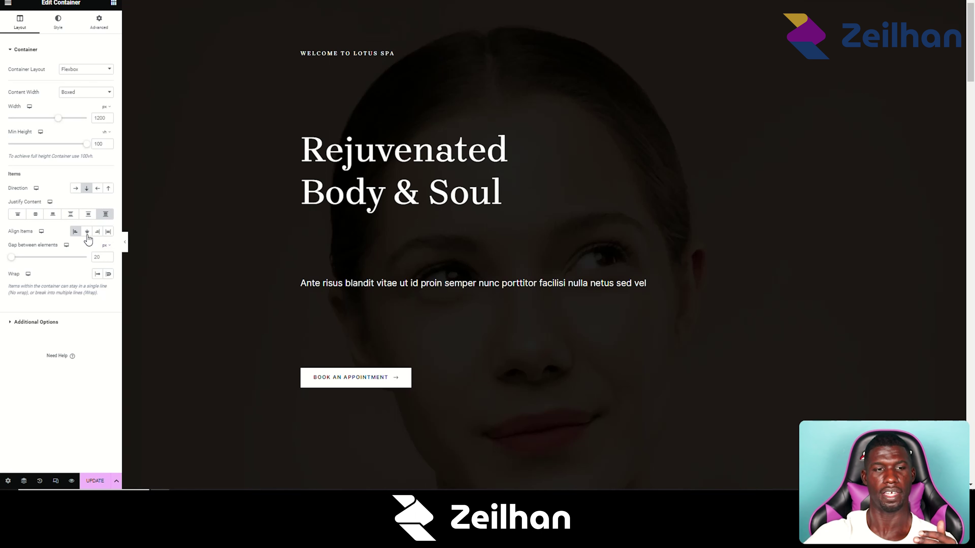
{"action": "left_click", "coordinate": [40, 215]}
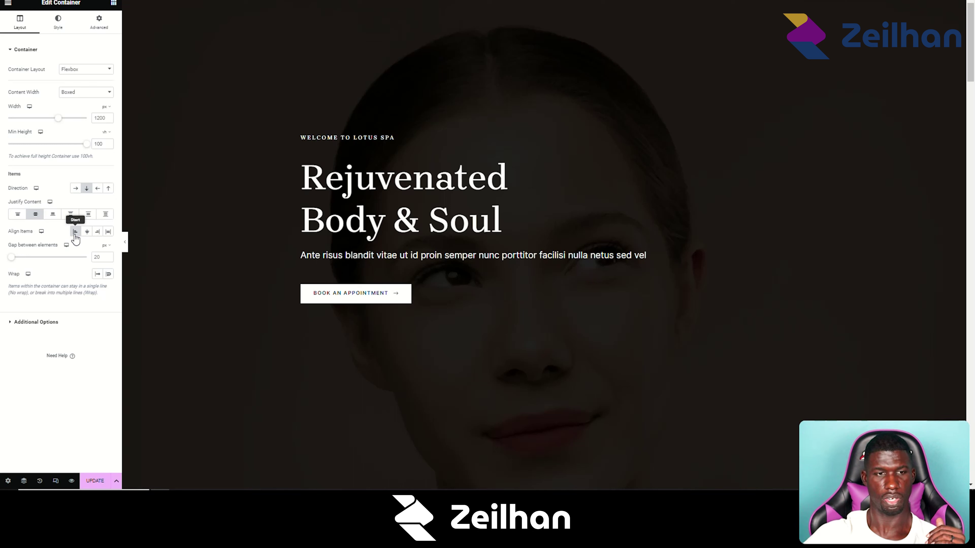
Try Center and End item alignment on the hero container, and set Align Items to Stretch.
{"action": "left_click", "coordinate": [87, 232]}
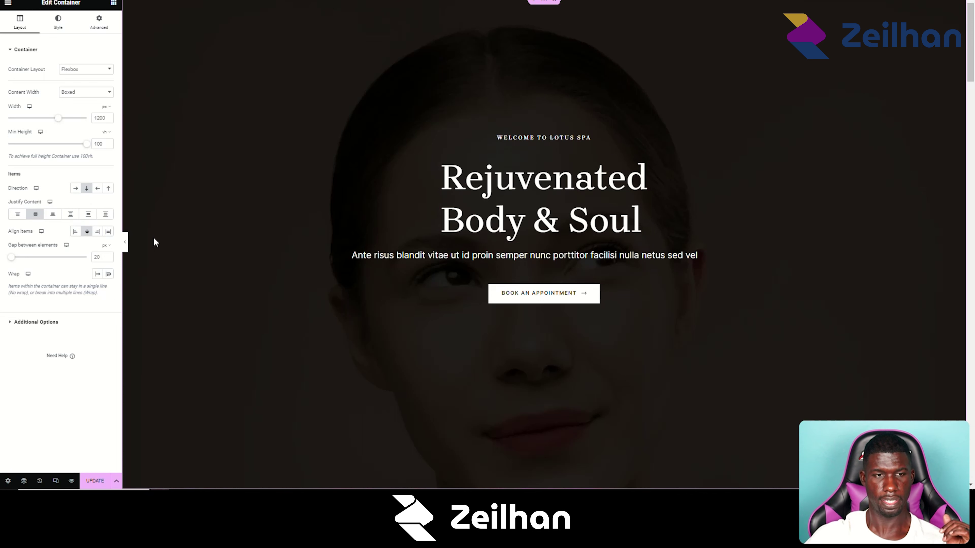
{"action": "left_click", "coordinate": [97, 234]}
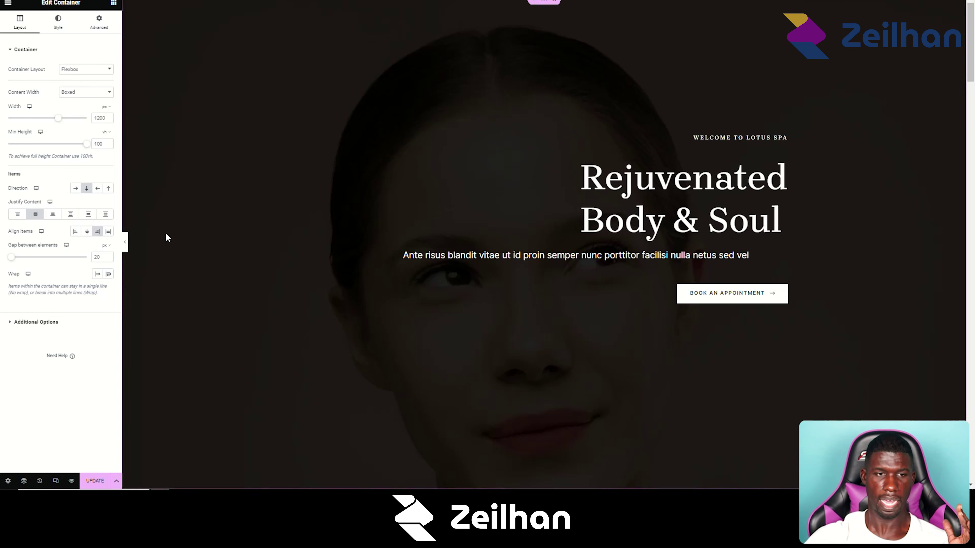
{"action": "left_click", "coordinate": [109, 235]}
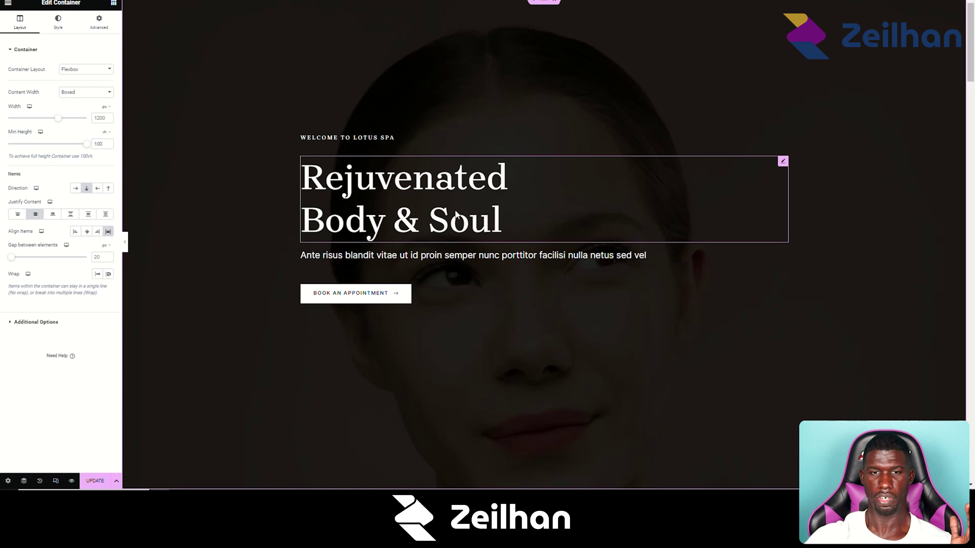
Remove the line-break tag from the "Rejuvenated Body & Soul" heading's title, and put <br> back after "Rejuvenated".
{"action": "left_click", "coordinate": [429, 216]}
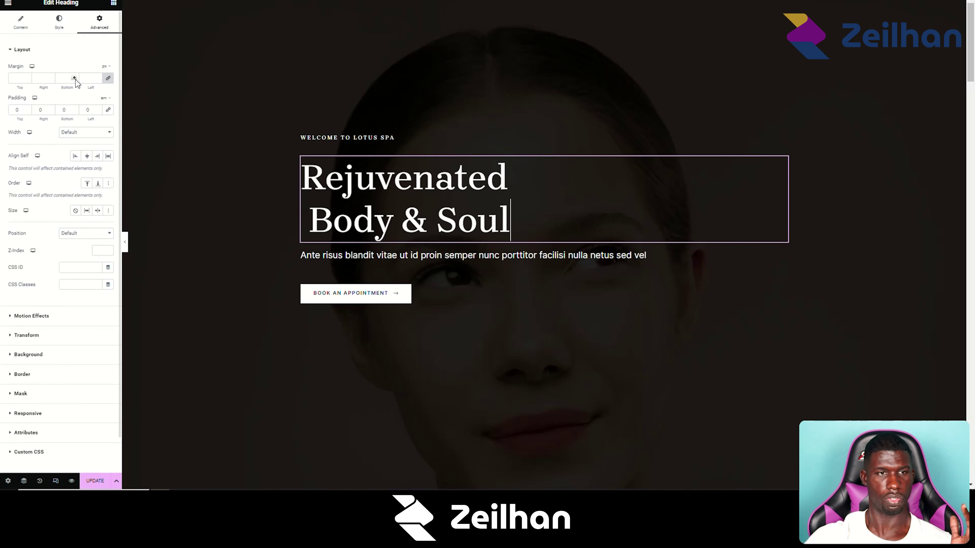
{"action": "left_click", "coordinate": [19, 27]}
{"action": "double_click", "coordinate": [42, 79]}
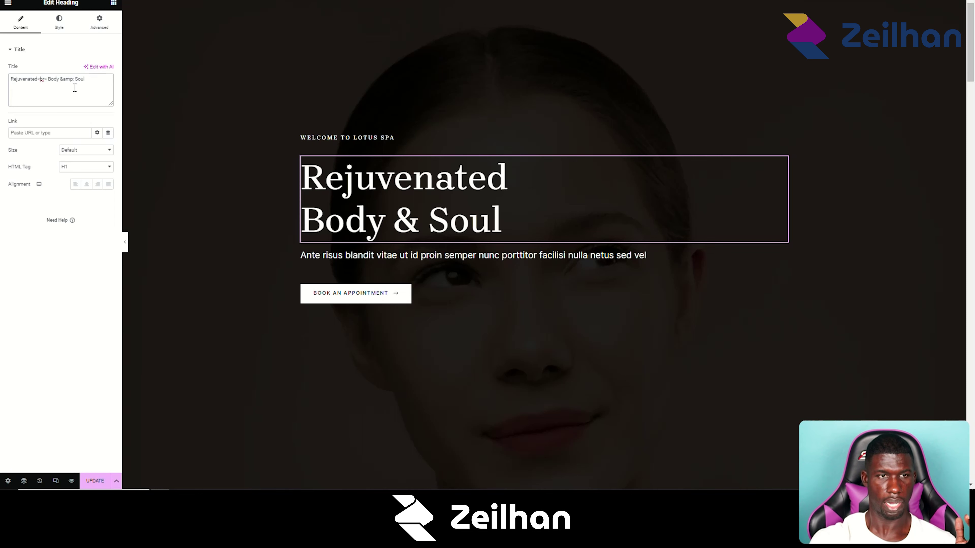
{"action": "key", "text": "BackSpace"}
{"action": "key", "text": "Delete"}
{"action": "key", "text": "BackSpace"}
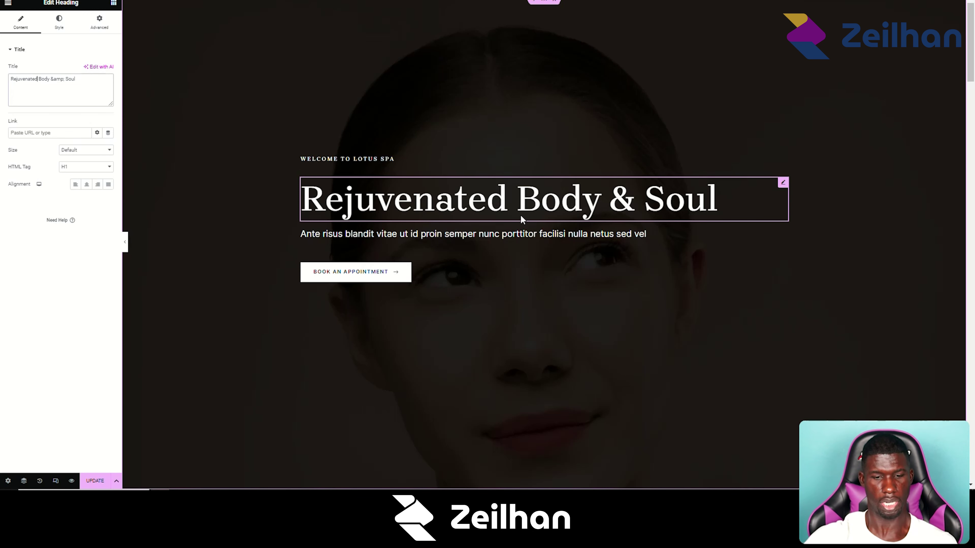
{"action": "type", "text": "<br>"}
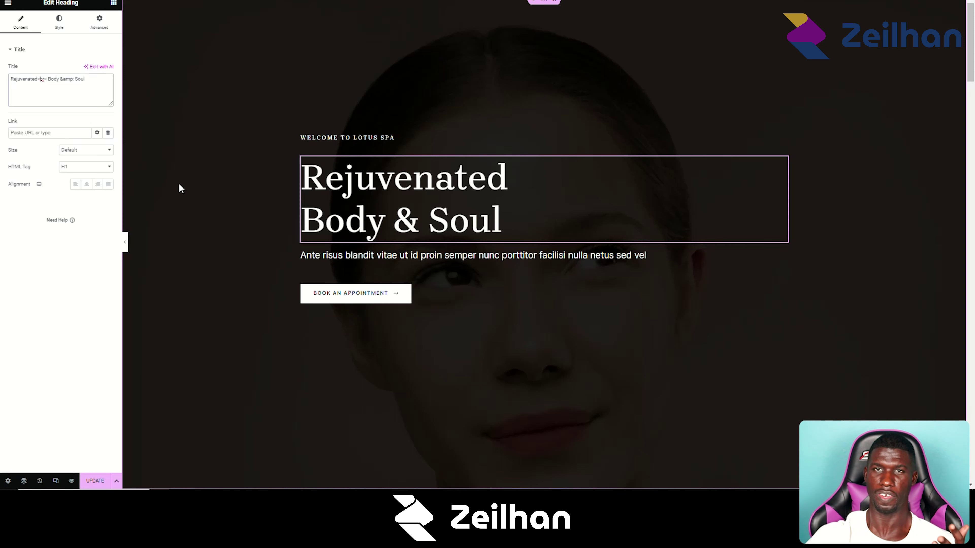
Reopen the hero container's layout settings and try a gap of about 224 px, comparing Space Between with Center justification.
{"action": "left_click", "coordinate": [113, 4]}
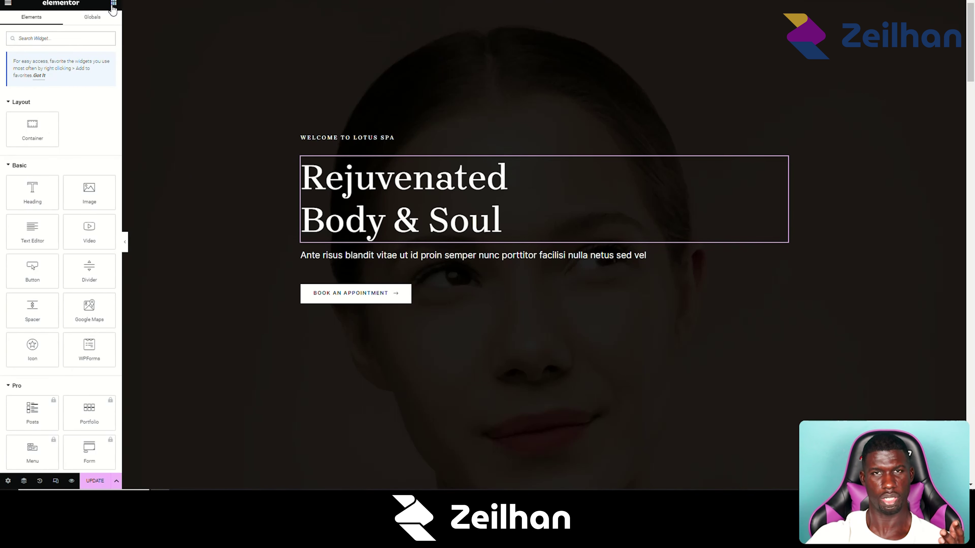
{"action": "right_click", "coordinate": [543, 3]}
{"action": "left_click", "coordinate": [548, 15]}
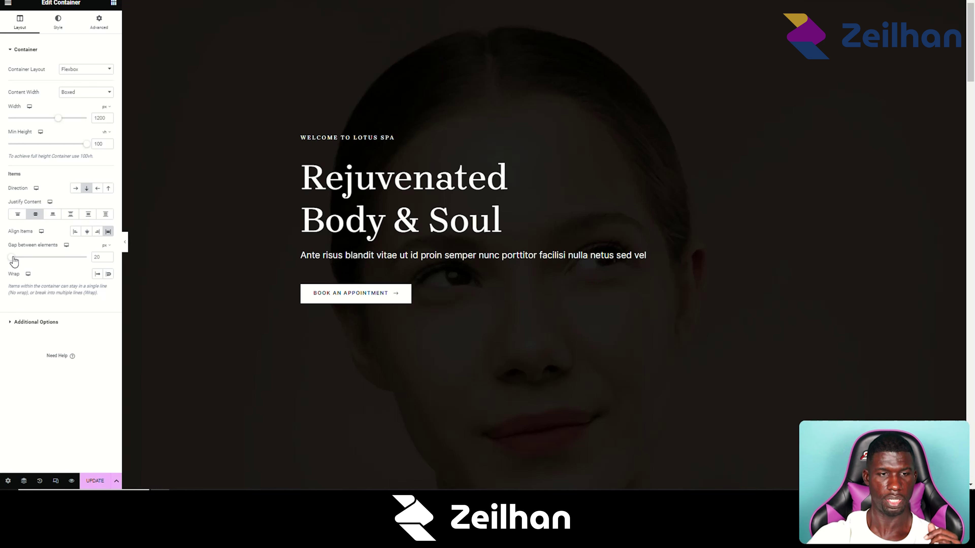
{"action": "left_click_drag", "start_coordinate": [14, 262], "coordinate": [46, 261]}
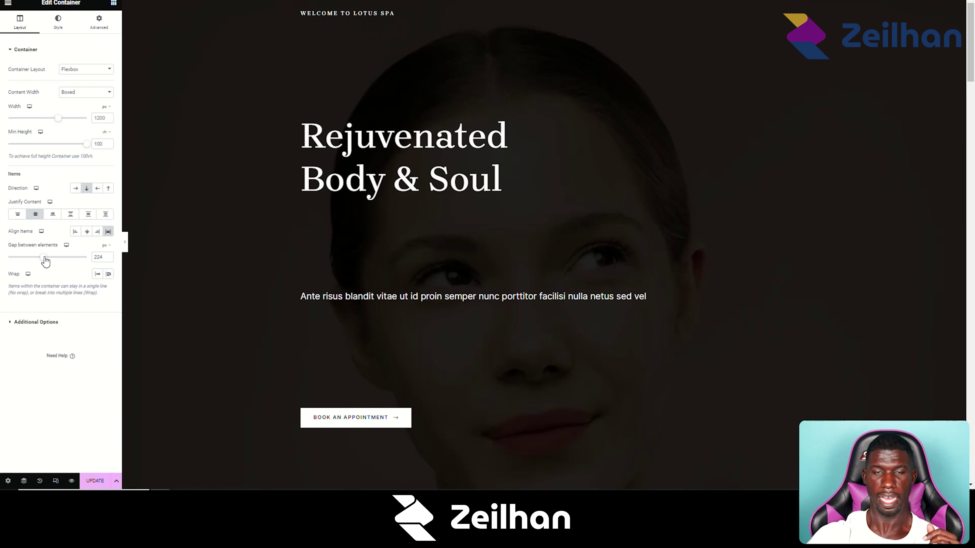
{"action": "left_click", "coordinate": [74, 215]}
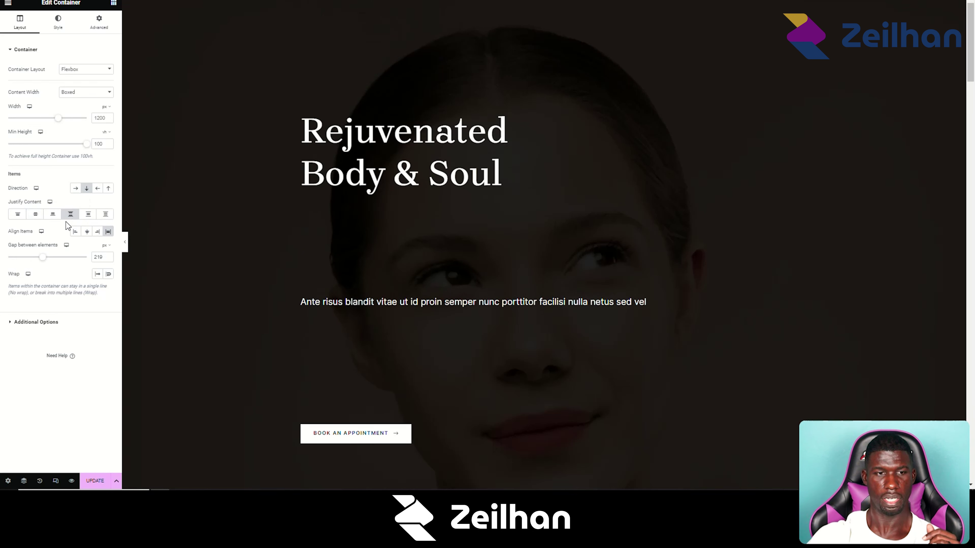
{"action": "left_click", "coordinate": [35, 214]}
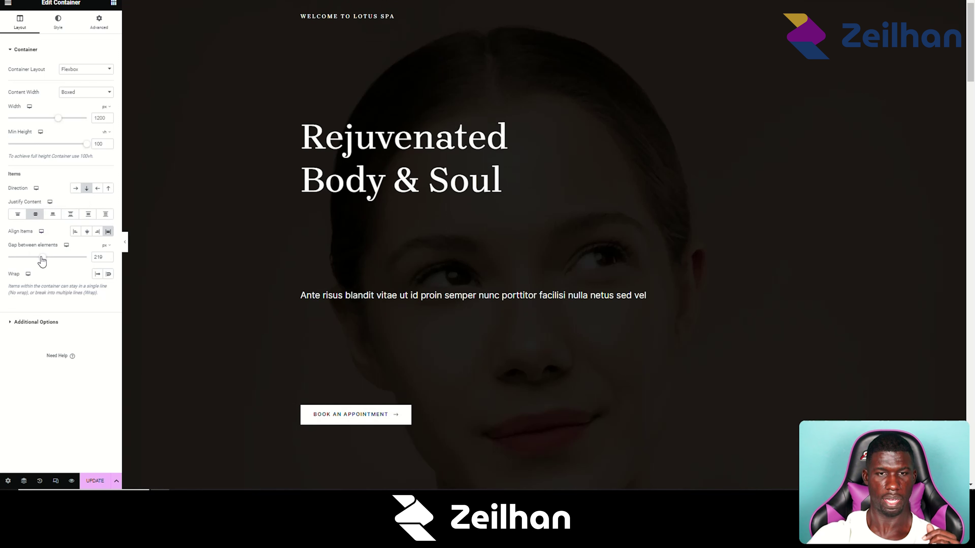
{"action": "left_click_drag", "start_coordinate": [42, 261], "coordinate": [43, 260]}
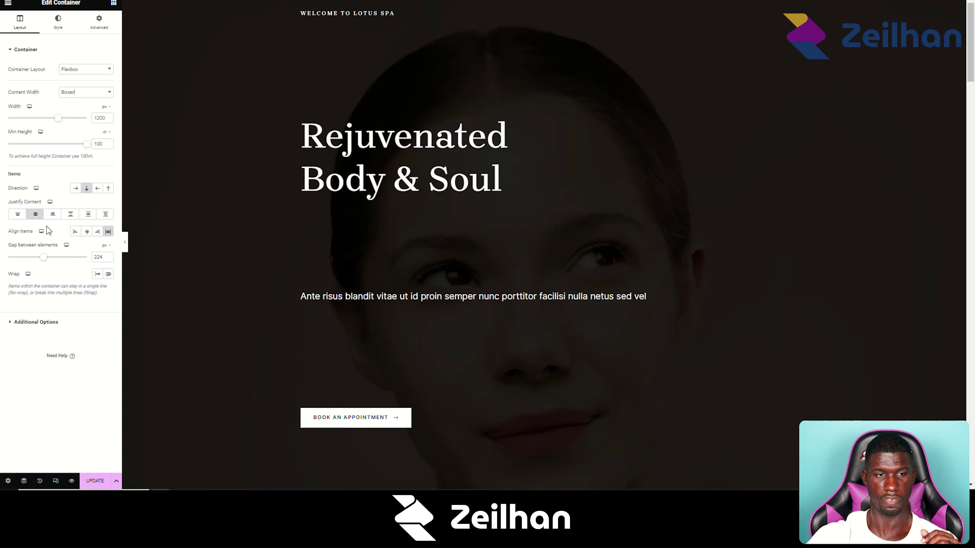
Reduce the hero container's gap between elements to 0, and set it to 20 px.
{"action": "mouse_move", "coordinate": [47, 261]}
{"action": "left_mouse_down"}
{"action": "mouse_move", "coordinate": [61, 262]}
{"action": "mouse_move", "coordinate": [6, 259]}
{"action": "left_mouse_up"}
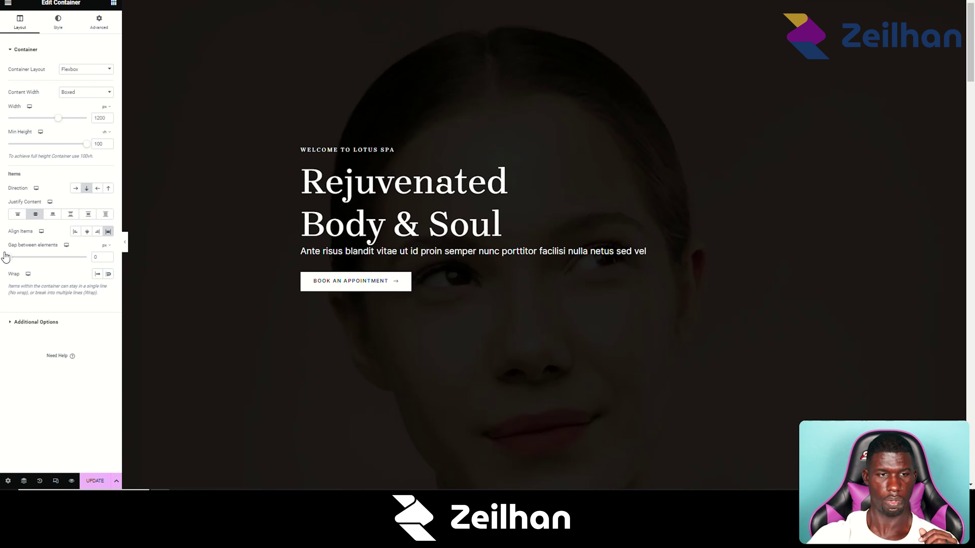
{"action": "double_click", "coordinate": [98, 257]}
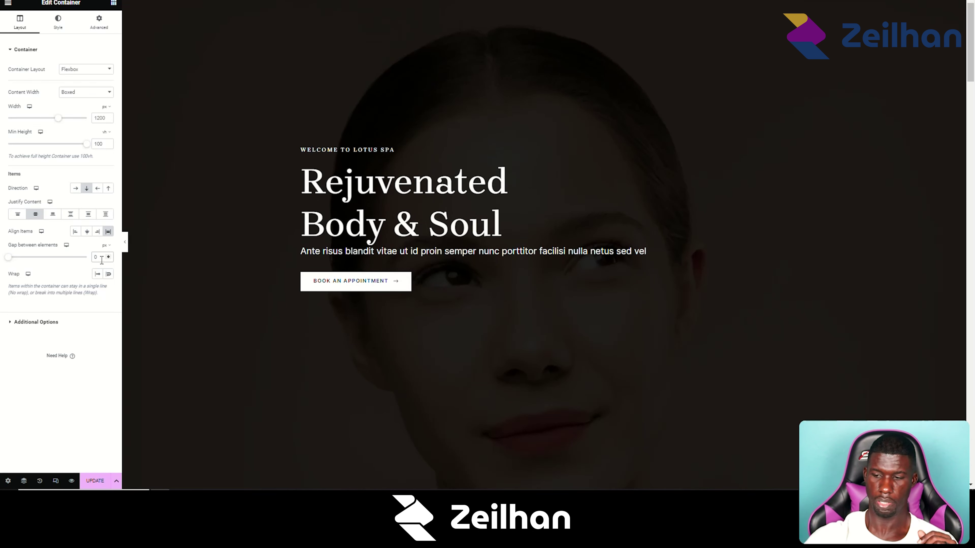
{"action": "type", "text": "20"}
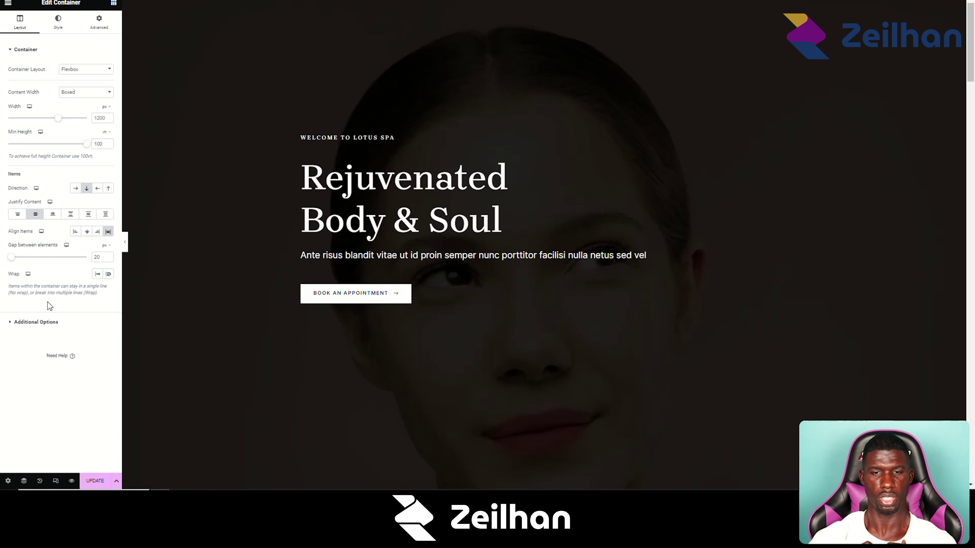
Look through the page's sections from the hero down to the appointment section and return to the hero.
{"action": "scroll", "coordinate": [398, 246], "scroll_direction": "down", "scroll_amount": 10}
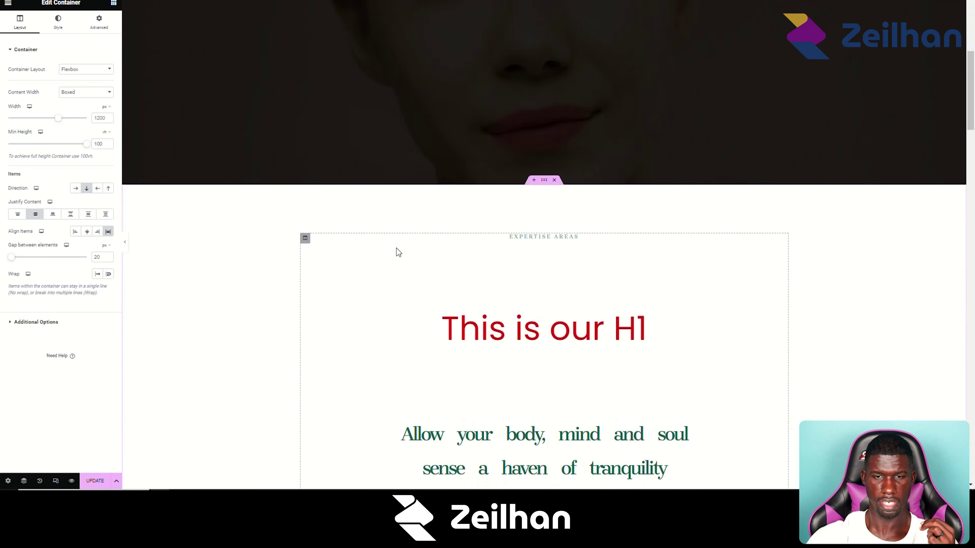
{"action": "scroll", "coordinate": [395, 259], "scroll_direction": "down", "scroll_amount": 5}
{"action": "scroll", "coordinate": [380, 257], "scroll_direction": "down", "scroll_amount": 5}
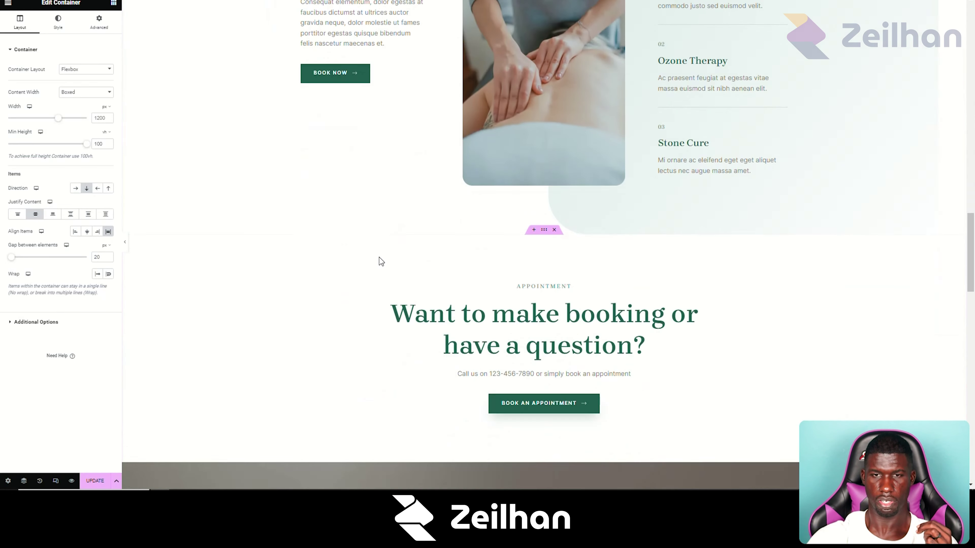
{"action": "scroll", "coordinate": [379, 257], "scroll_direction": "up", "scroll_amount": 11}
{"action": "scroll", "coordinate": [202, 282], "scroll_direction": "up", "scroll_amount": 5}
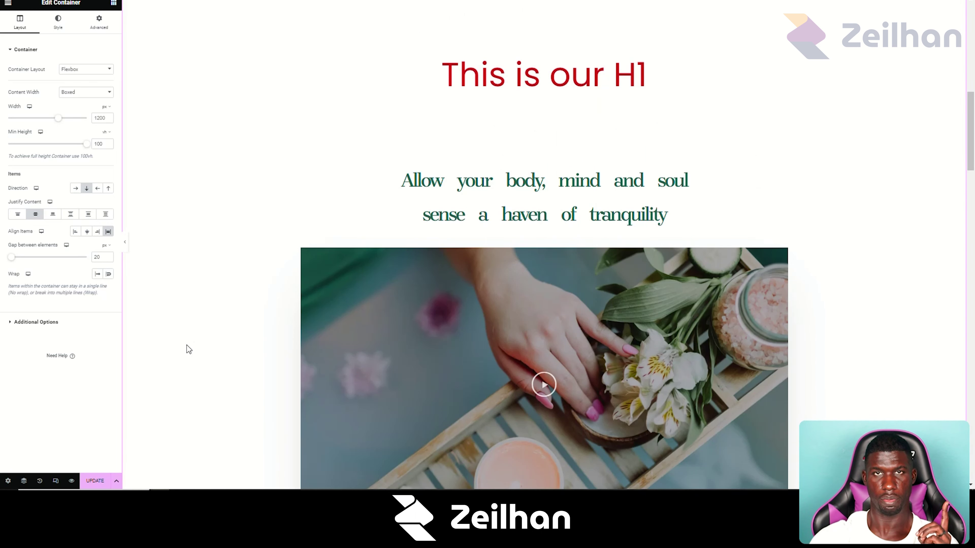
{"action": "scroll", "coordinate": [238, 298], "scroll_direction": "up", "scroll_amount": 8}
{"action": "scroll", "coordinate": [239, 301], "scroll_direction": "up", "scroll_amount": 3}
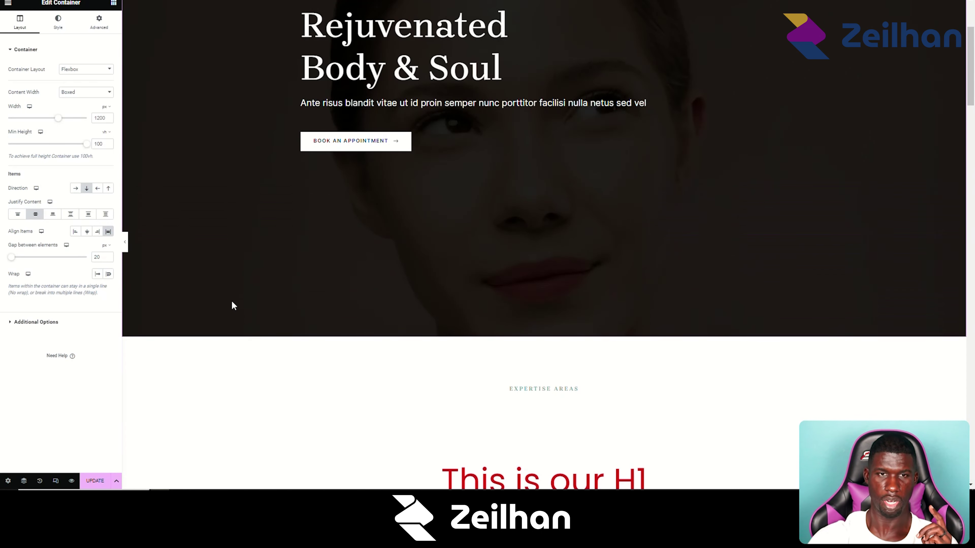
{"action": "scroll", "coordinate": [226, 305], "scroll_direction": "up", "scroll_amount": 4}
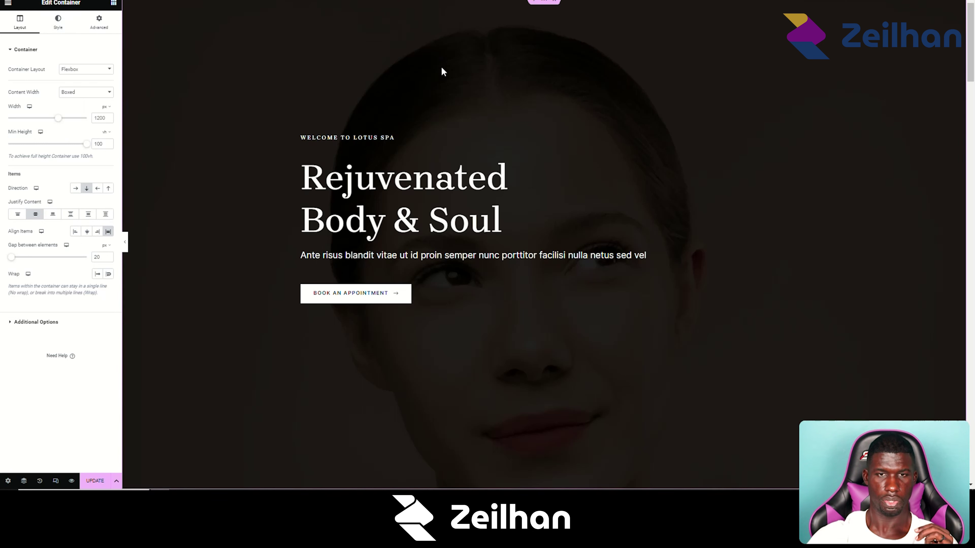
View the hero container's style settings and its advanced settings.
{"action": "left_click", "coordinate": [57, 28]}
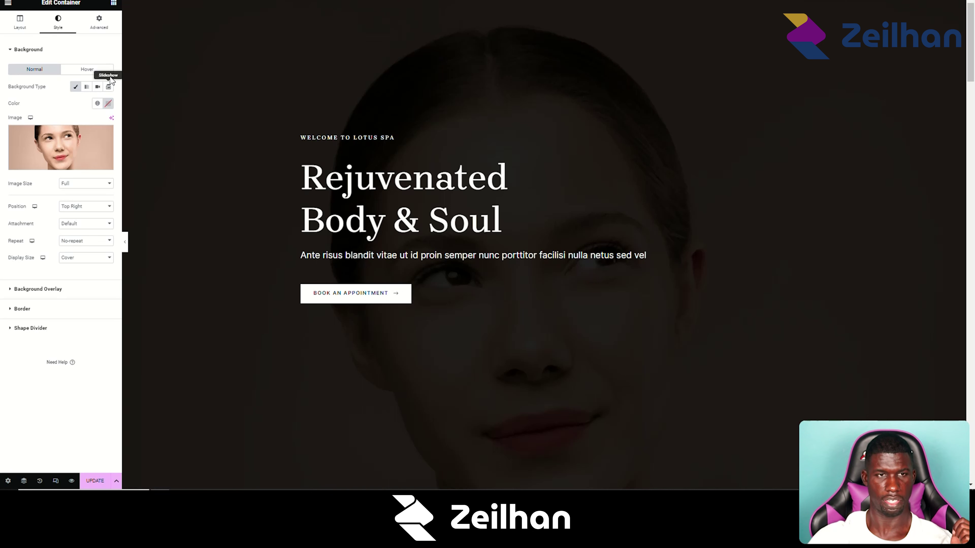
{"action": "left_click", "coordinate": [99, 22]}
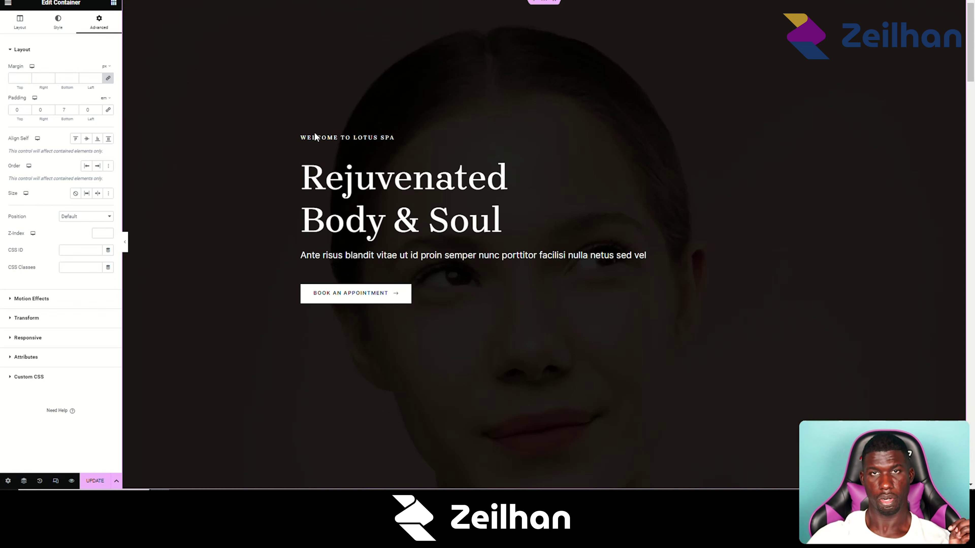
{"action": "scroll", "coordinate": [347, 140], "scroll_direction": "down", "scroll_amount": 5}
{"action": "scroll", "coordinate": [342, 142], "scroll_direction": "down", "scroll_amount": 3}
{"action": "left_click", "coordinate": [533, 83]}
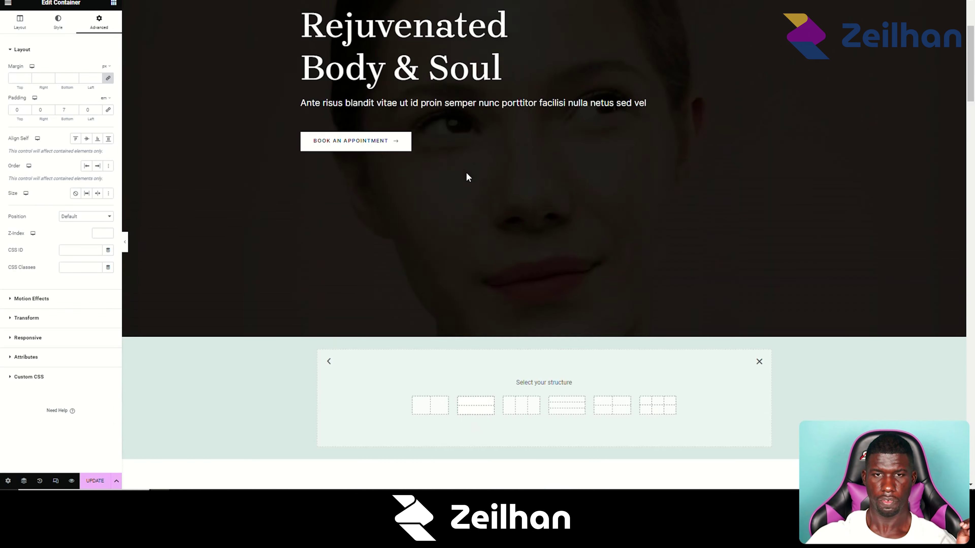
{"action": "scroll", "coordinate": [465, 173], "scroll_direction": "up", "scroll_amount": 3}
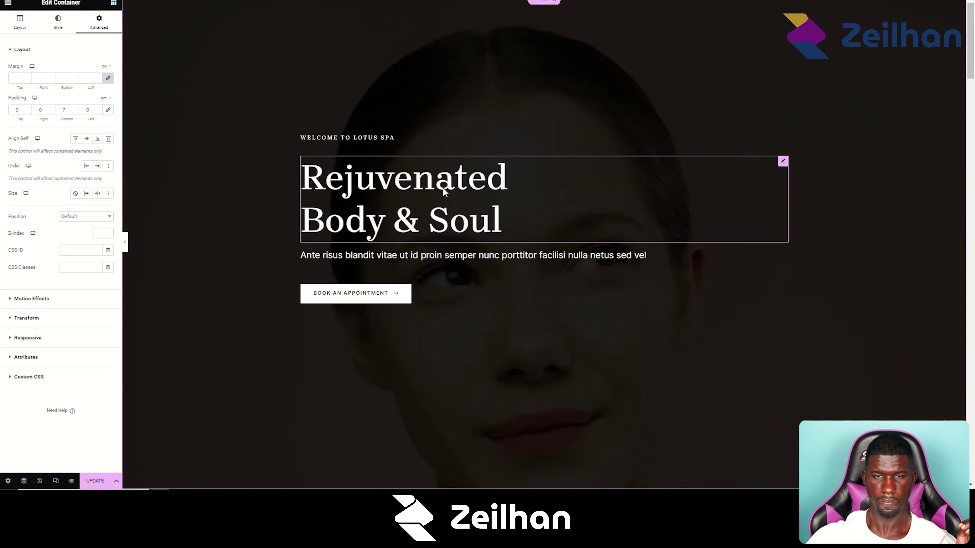
{"action": "scroll", "coordinate": [433, 198], "scroll_direction": "down", "scroll_amount": 2}
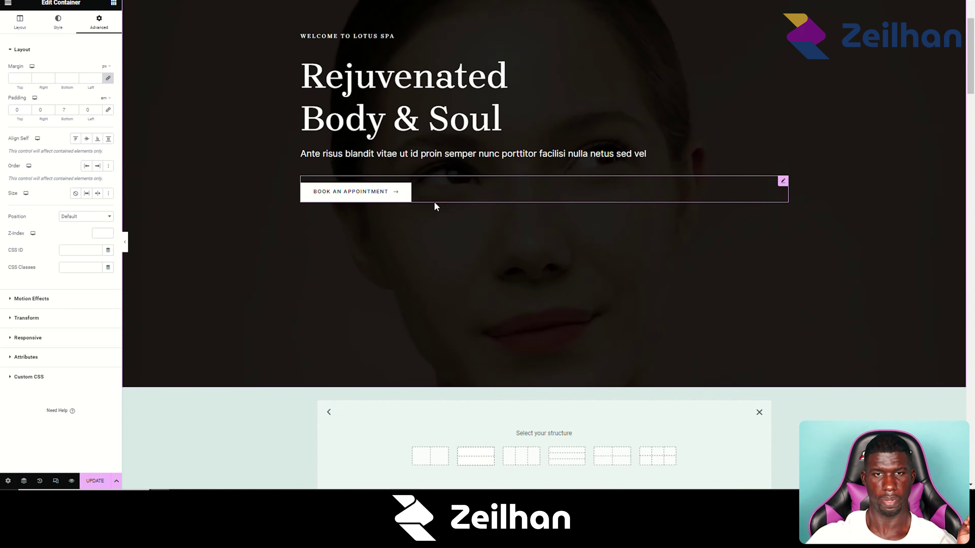
{"action": "scroll", "coordinate": [434, 201], "scroll_direction": "up", "scroll_amount": 2}
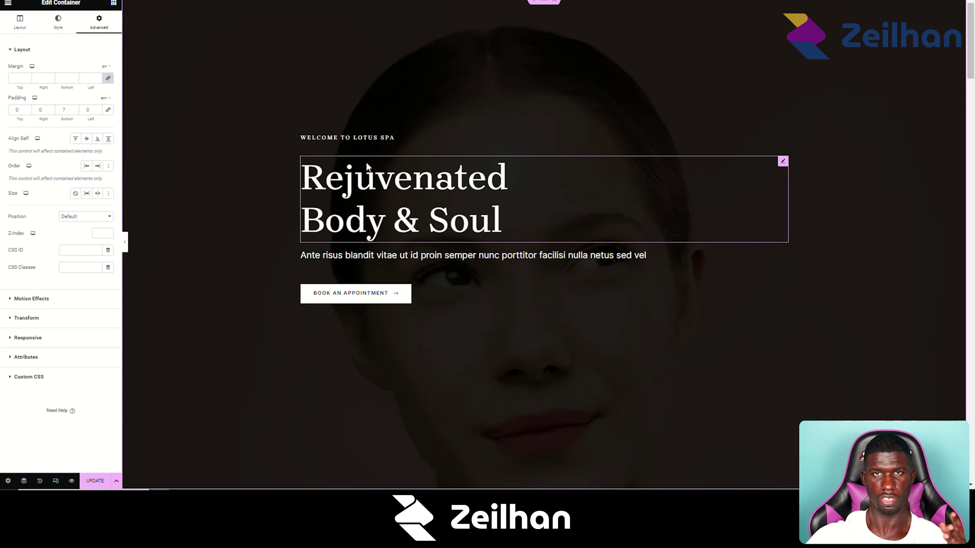
Try the Row, Row-reversed and Column-reversed directions in the hero container's layout settings, and return the direction to Column.
{"action": "left_click", "coordinate": [544, 2]}
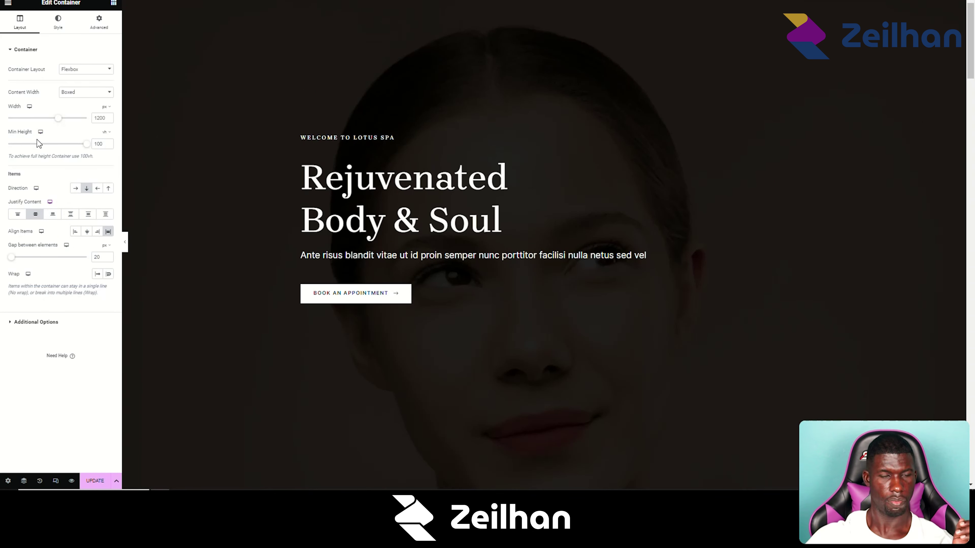
{"action": "left_click", "coordinate": [77, 190]}
{"action": "left_click", "coordinate": [87, 188]}
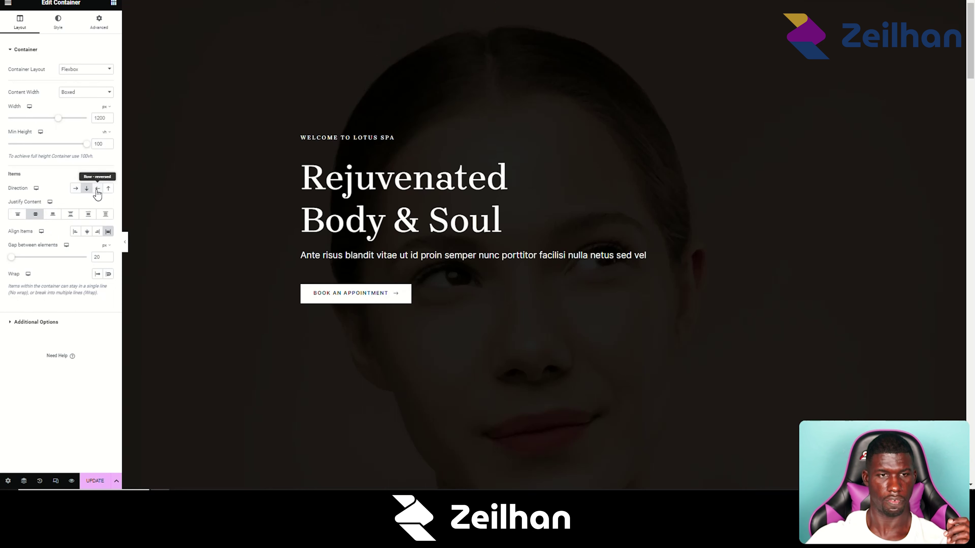
{"action": "left_click", "coordinate": [99, 189]}
{"action": "left_click", "coordinate": [108, 189]}
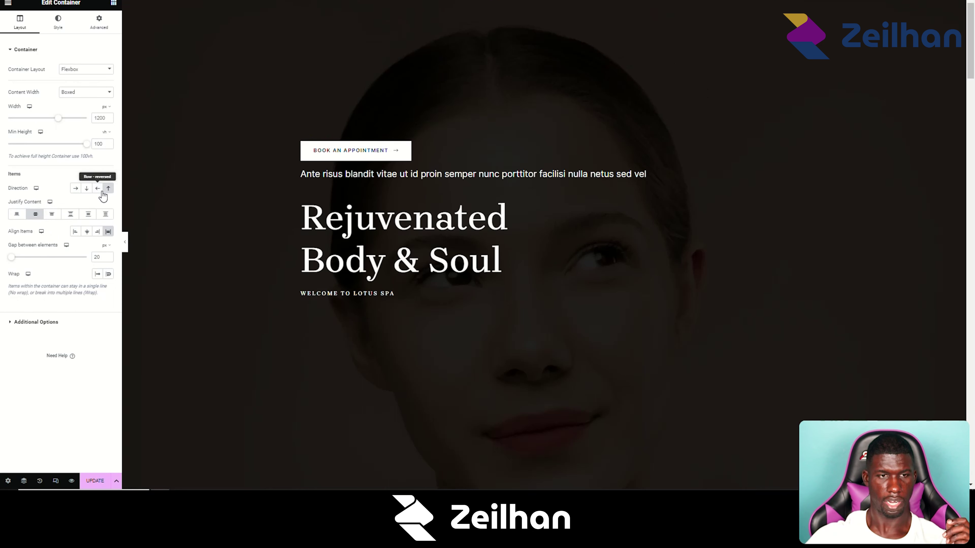
{"action": "left_click", "coordinate": [91, 192]}
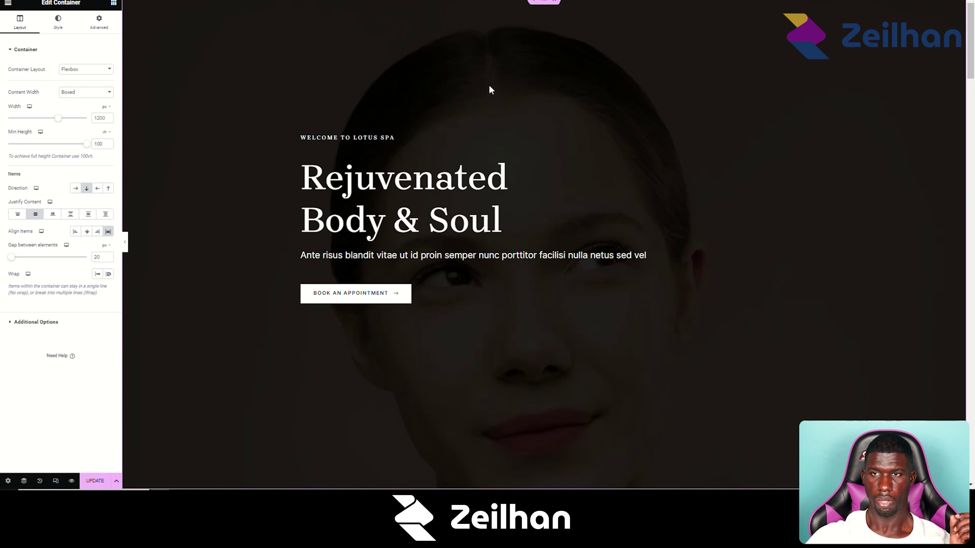
Close the structure chooser below the hero section, and start a new container there with the Grid layout.
{"action": "scroll", "coordinate": [630, 182], "scroll_direction": "down", "scroll_amount": 5}
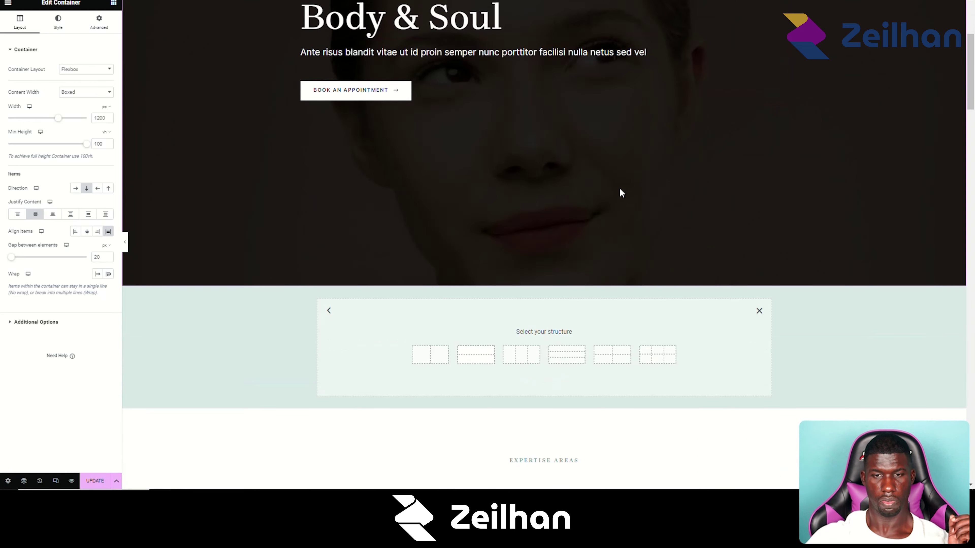
{"action": "left_click", "coordinate": [759, 311]}
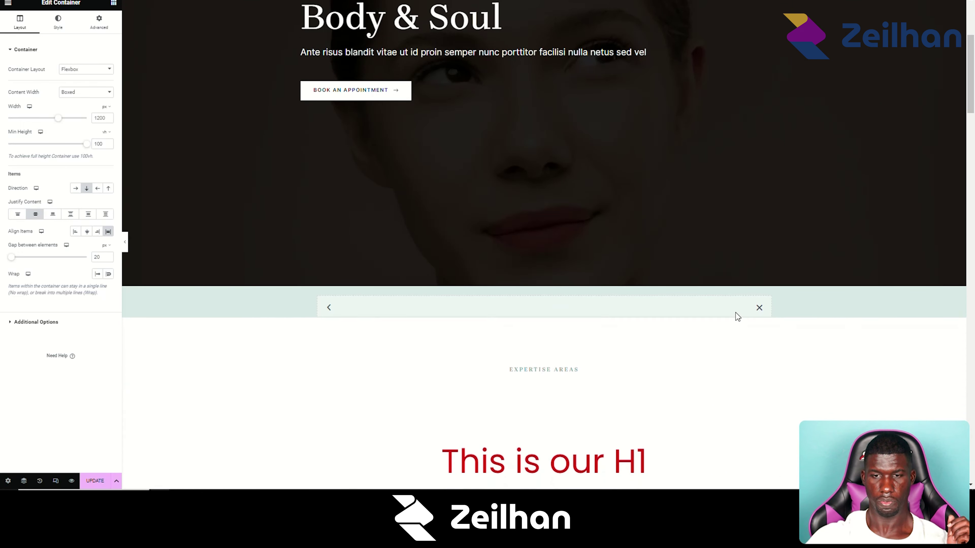
{"action": "left_click", "coordinate": [533, 281]}
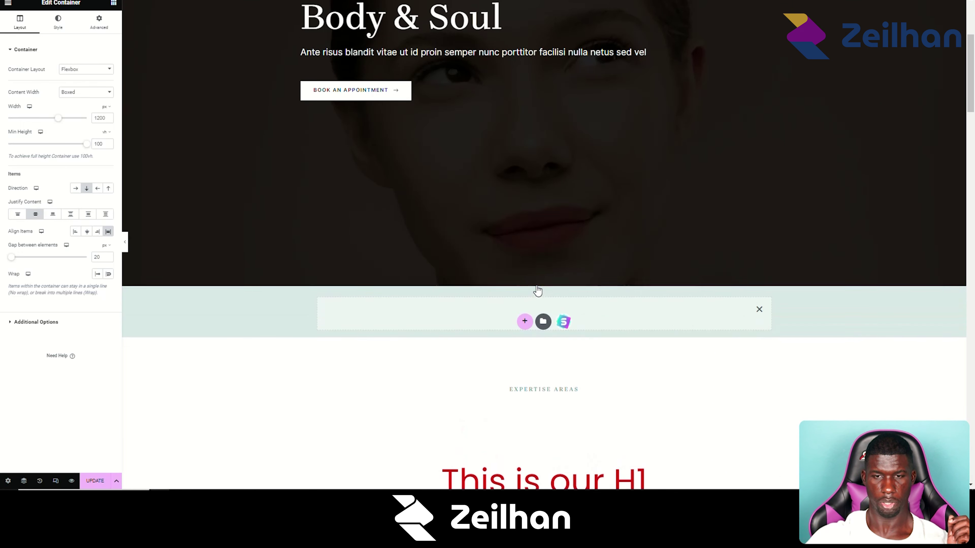
{"action": "left_click", "coordinate": [525, 323]}
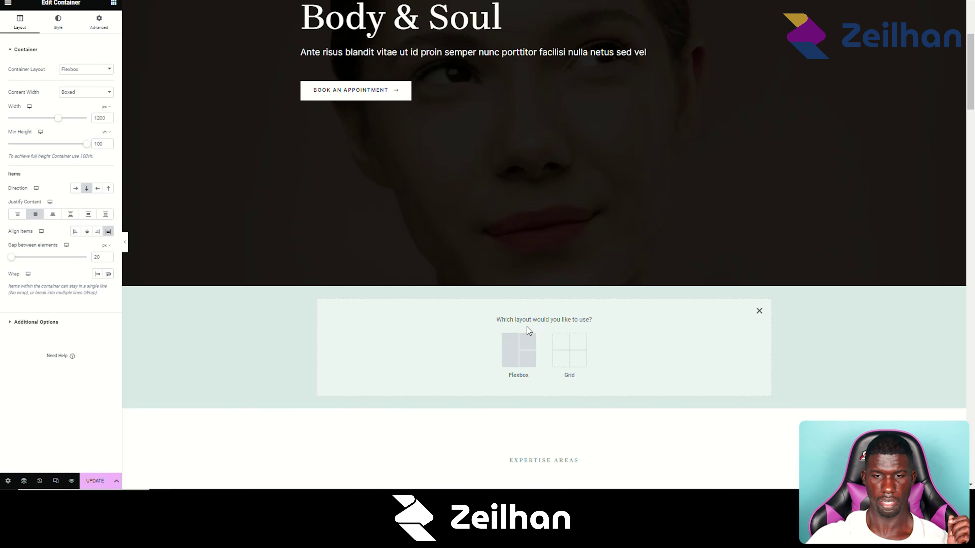
{"action": "left_click", "coordinate": [576, 352]}
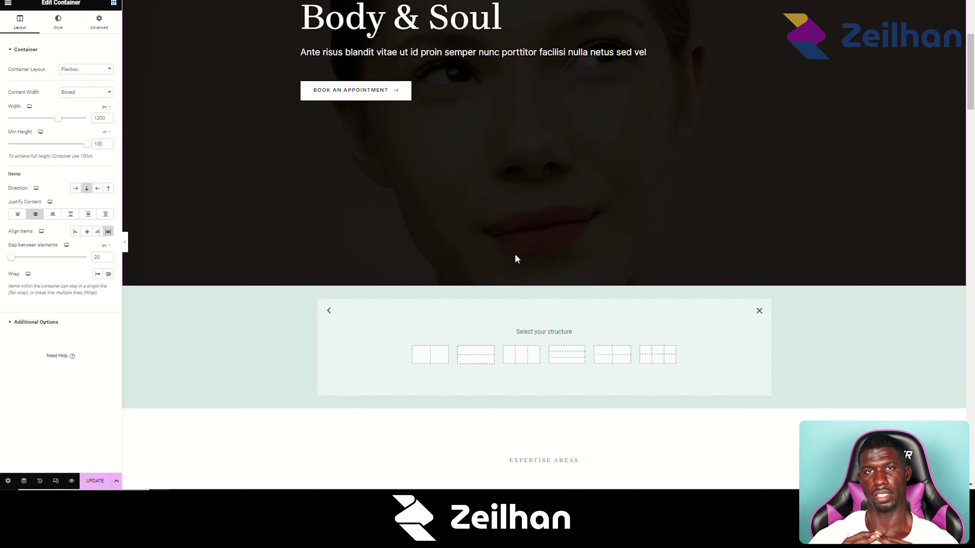
{"action": "scroll", "coordinate": [436, 267], "scroll_direction": "down", "scroll_amount": 1}
{"action": "scroll", "coordinate": [371, 288], "scroll_direction": "up", "scroll_amount": 1}
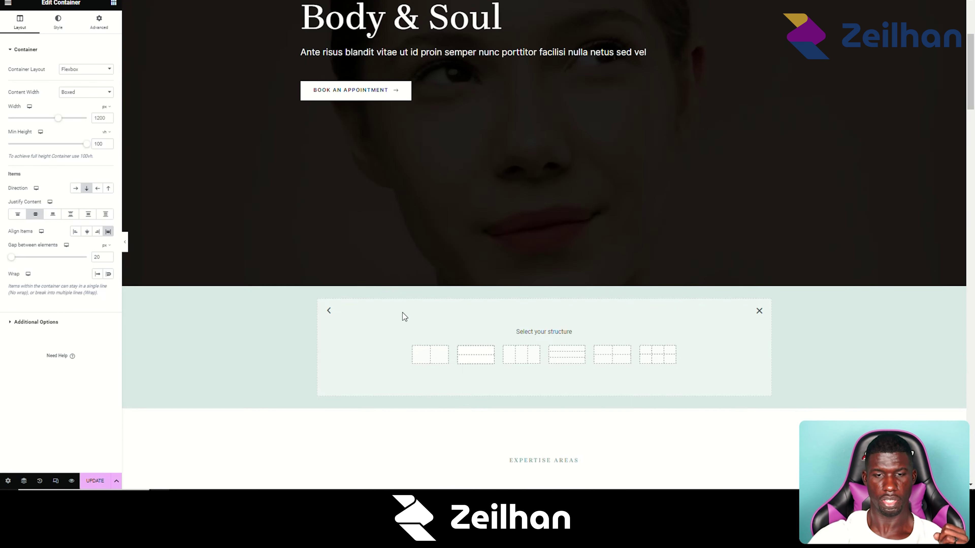
{"action": "scroll", "coordinate": [402, 315], "scroll_direction": "up", "scroll_amount": 4}
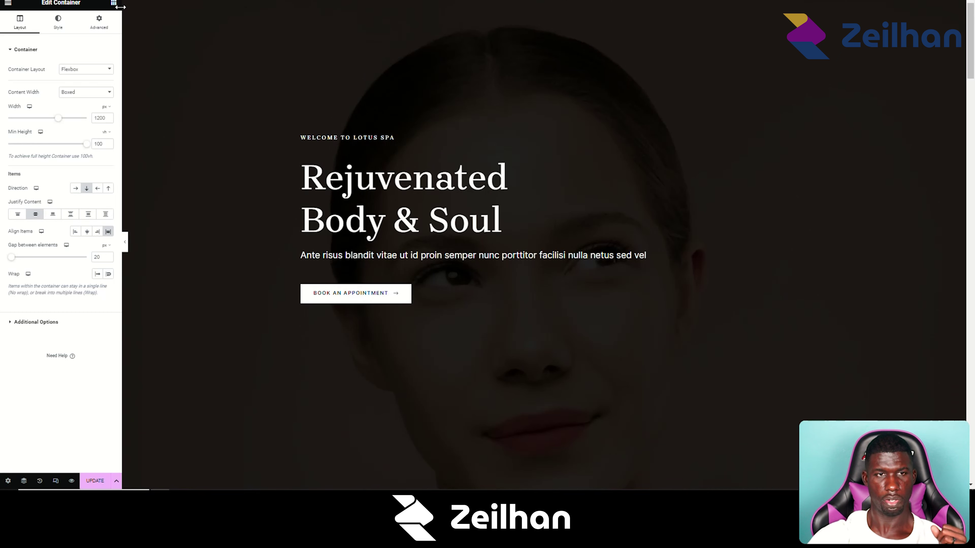
{"action": "scroll", "coordinate": [388, 126], "scroll_direction": "down", "scroll_amount": 5}
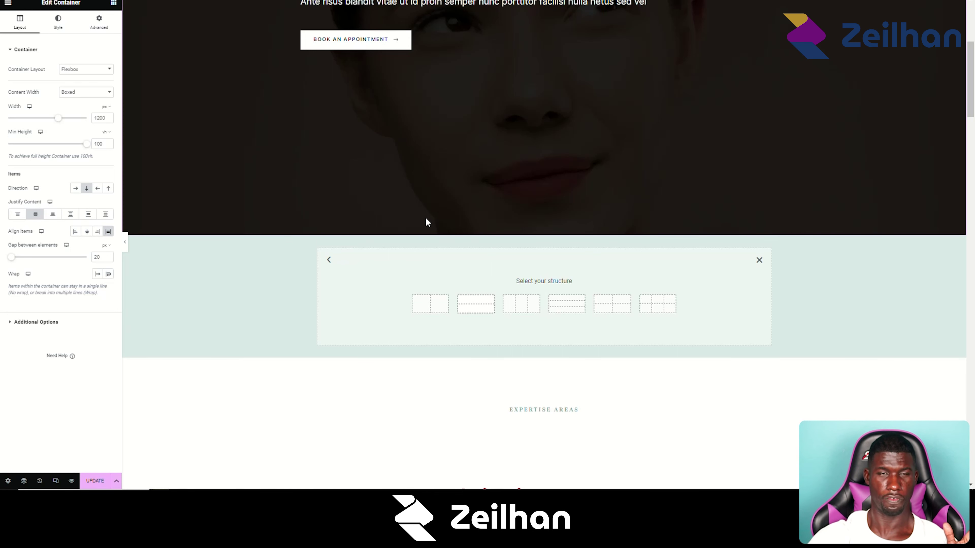
Add a nested container below the Book an Appointment button in the hero section and set its direction to Row - horizontal.
{"action": "left_click", "coordinate": [112, 6]}
{"action": "scroll", "coordinate": [450, 137], "scroll_direction": "up", "scroll_amount": 5}
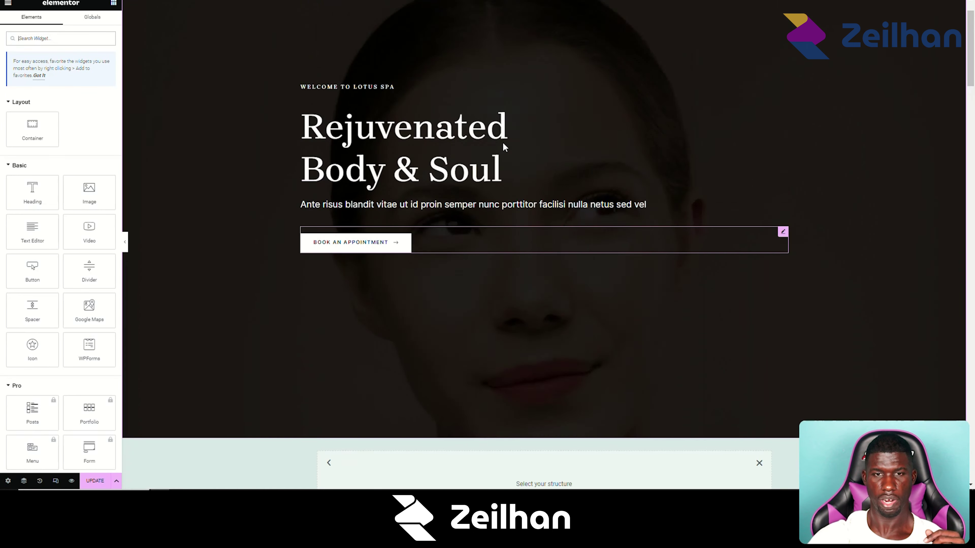
{"action": "right_click", "coordinate": [539, 6]}
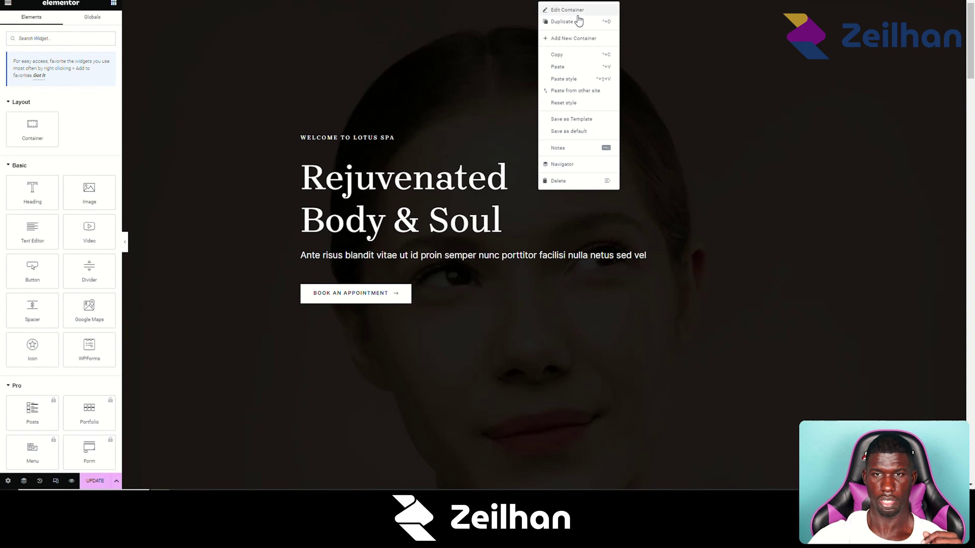
{"action": "scroll", "coordinate": [238, 109], "scroll_direction": "down", "scroll_amount": 2}
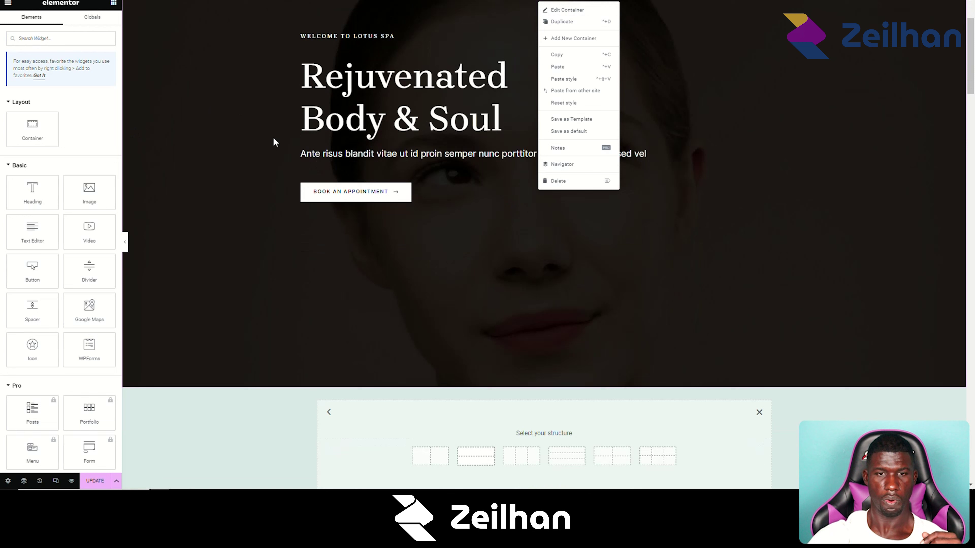
{"action": "left_click", "coordinate": [401, 214]}
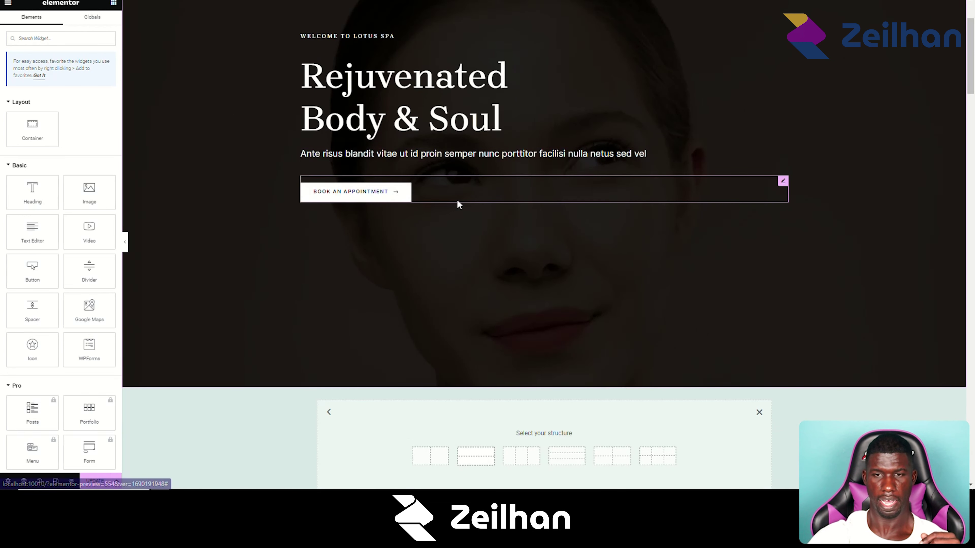
{"action": "left_click_drag", "start_coordinate": [32, 125], "coordinate": [391, 202]}
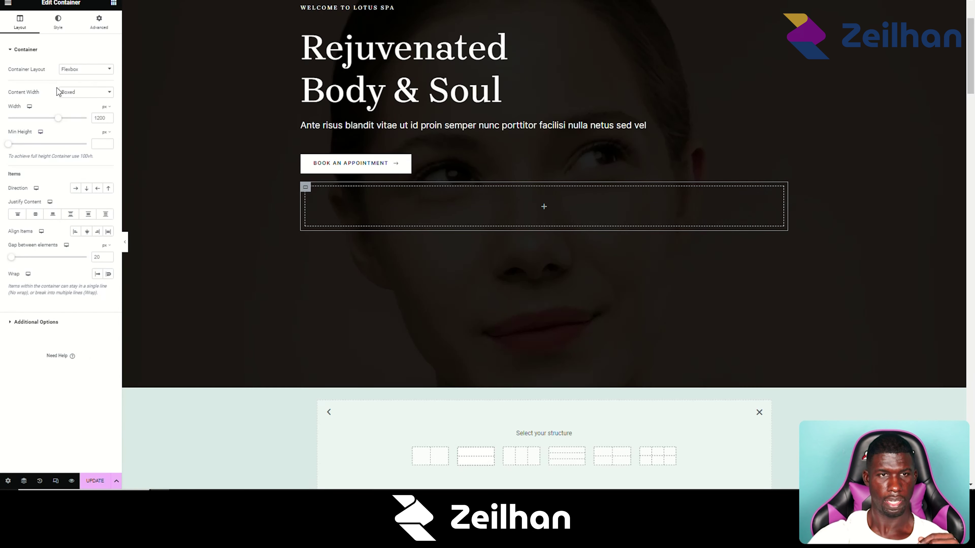
{"action": "left_click", "coordinate": [76, 188]}
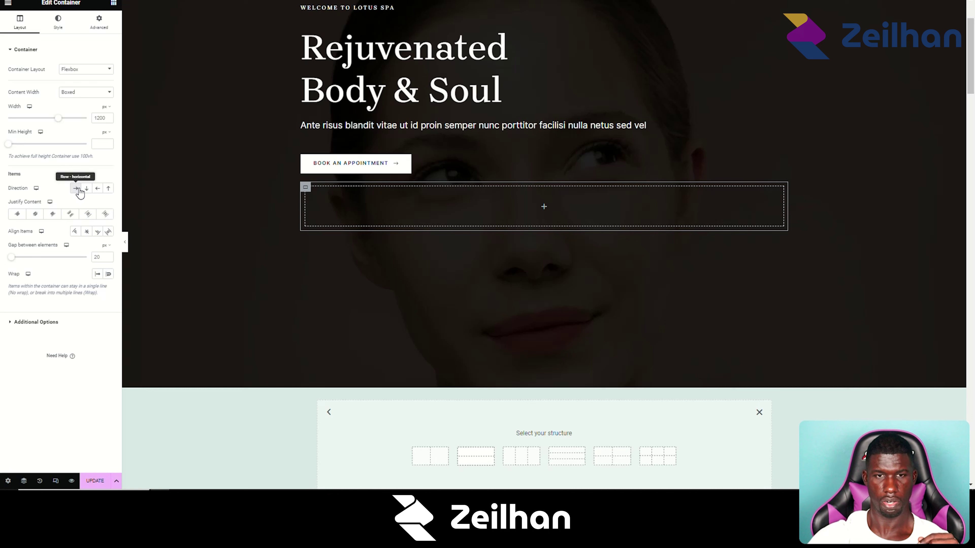
Place a Heading, an Image and a Video widget side by side in the nested container.
{"action": "left_click", "coordinate": [114, 4]}
{"action": "left_click_drag", "start_coordinate": [30, 191], "coordinate": [301, 205]}
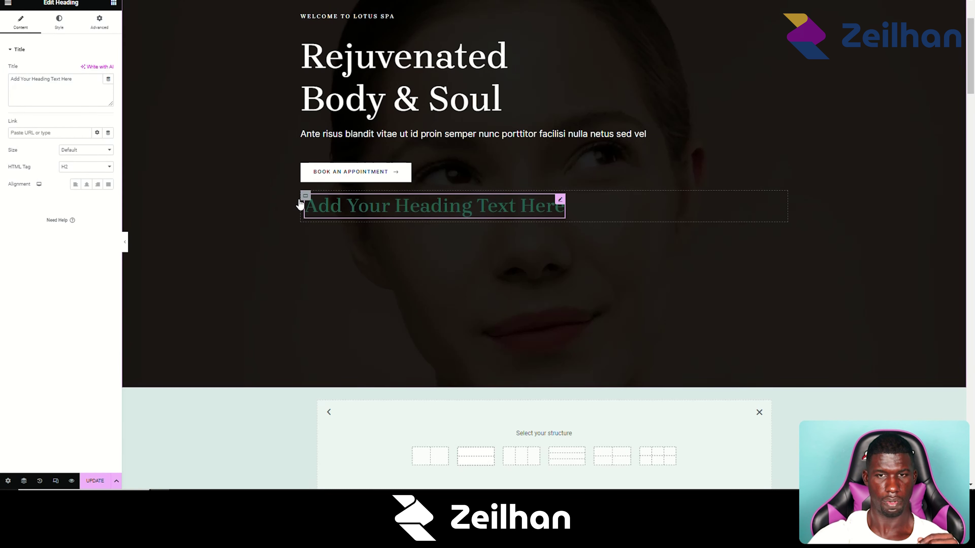
{"action": "left_click", "coordinate": [114, 3]}
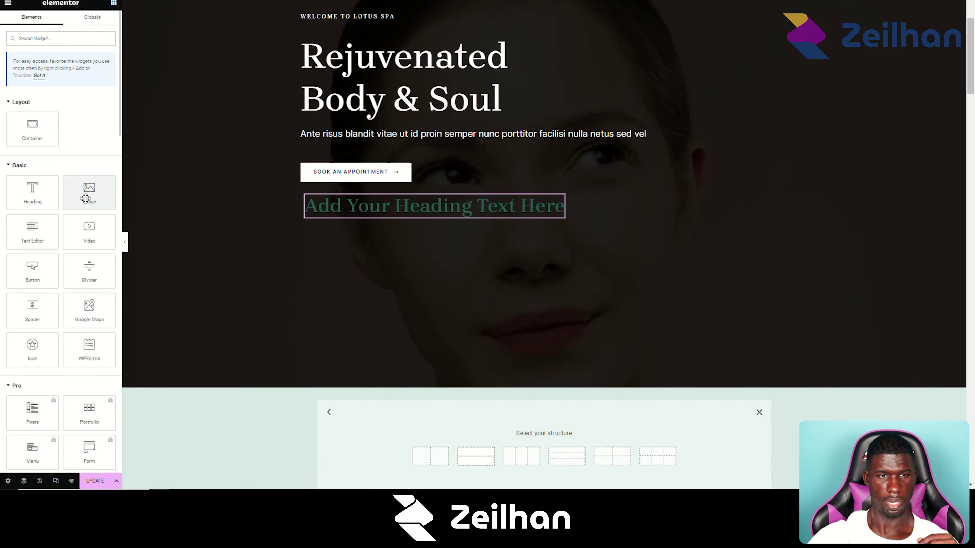
{"action": "left_click_drag", "start_coordinate": [86, 199], "coordinate": [549, 200]}
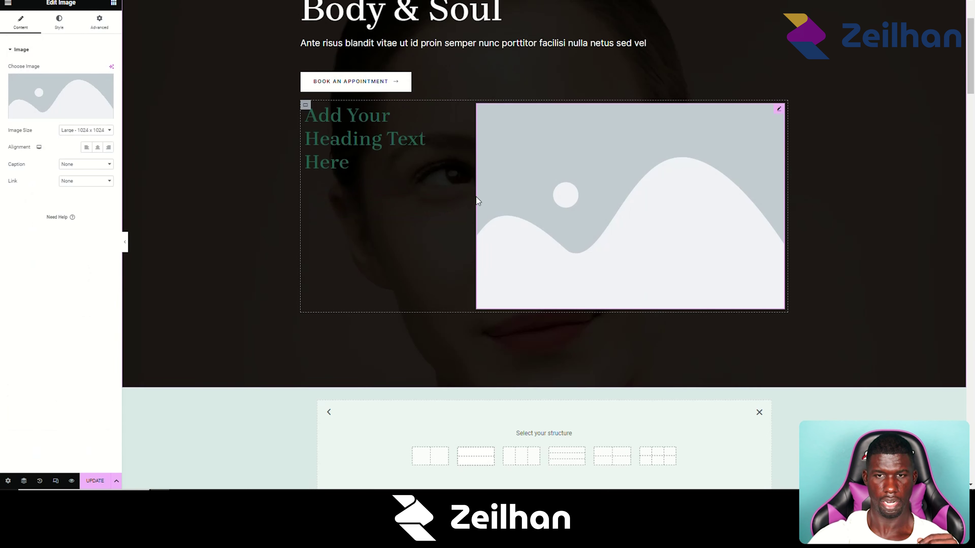
{"action": "left_click", "coordinate": [113, 3]}
{"action": "left_click_drag", "start_coordinate": [90, 229], "coordinate": [670, 218]}
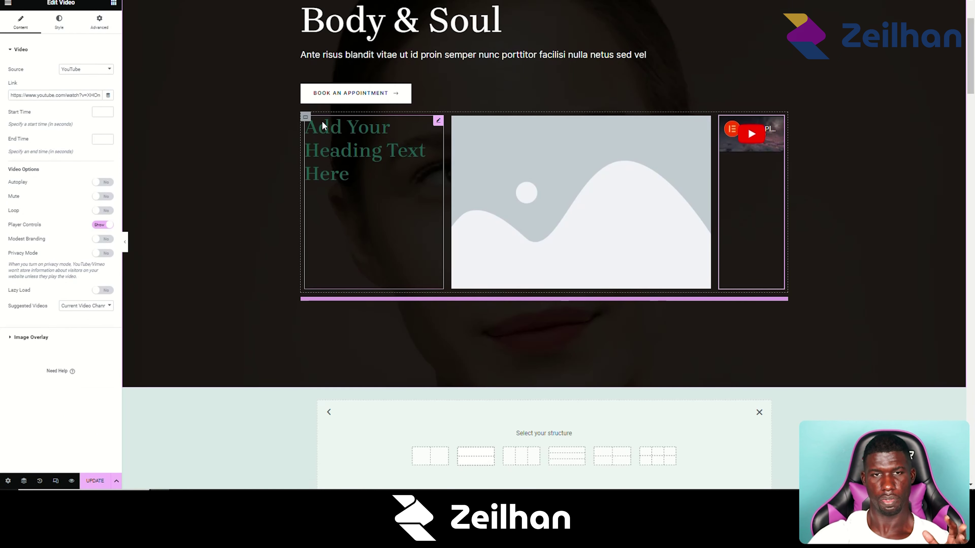
Open the nested container for editing, set its items to Wrap, and check the arrangement of the widgets.
{"action": "scroll", "coordinate": [272, 116], "scroll_direction": "up", "scroll_amount": 3}
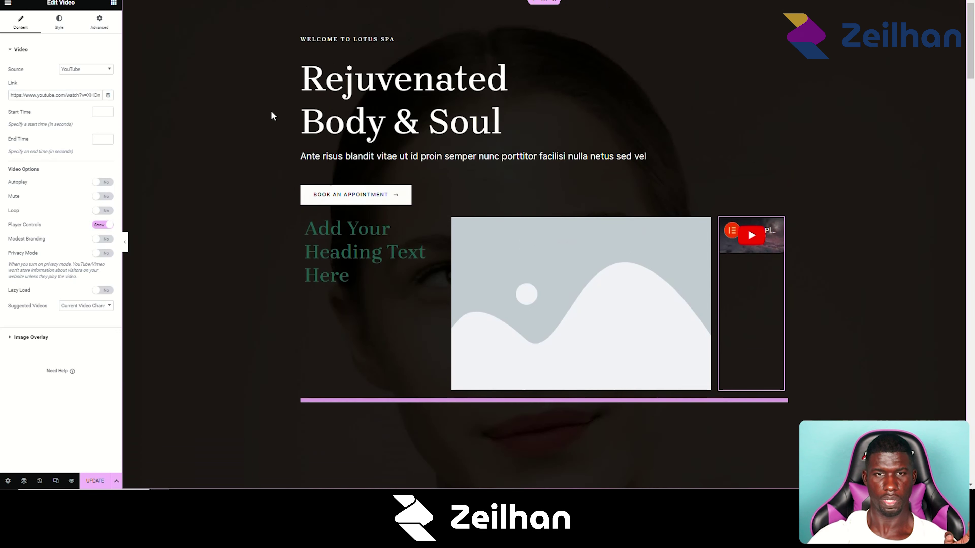
{"action": "right_click", "coordinate": [335, 226]}
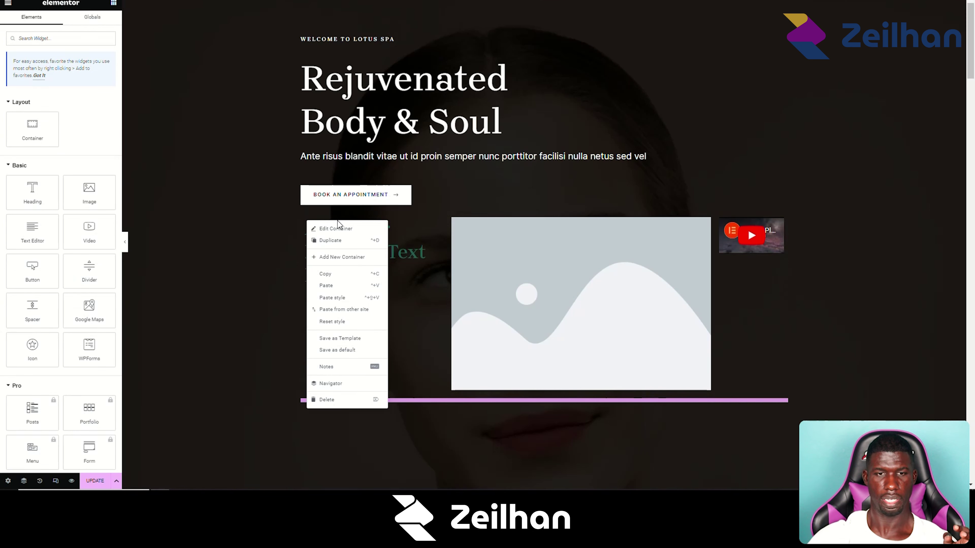
{"action": "left_click", "coordinate": [337, 230]}
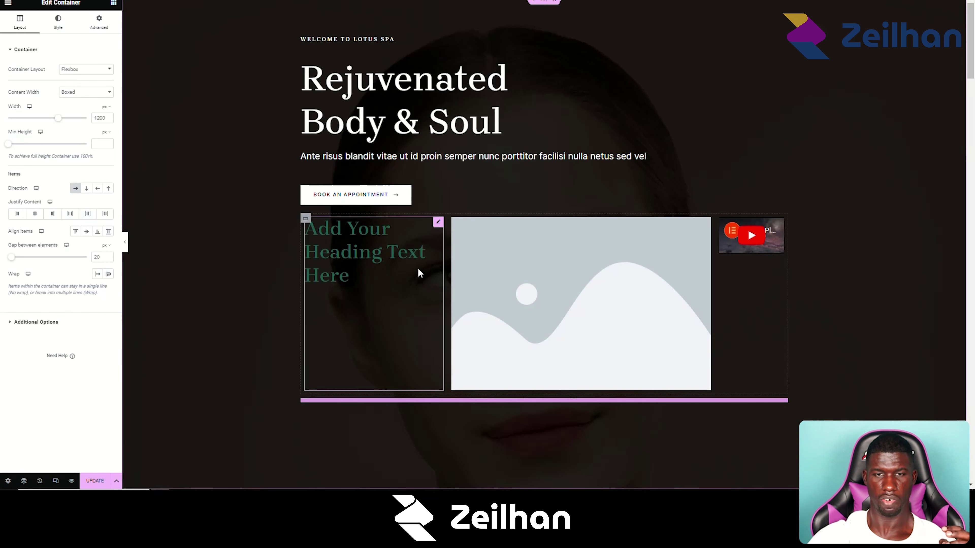
{"action": "left_click", "coordinate": [109, 275]}
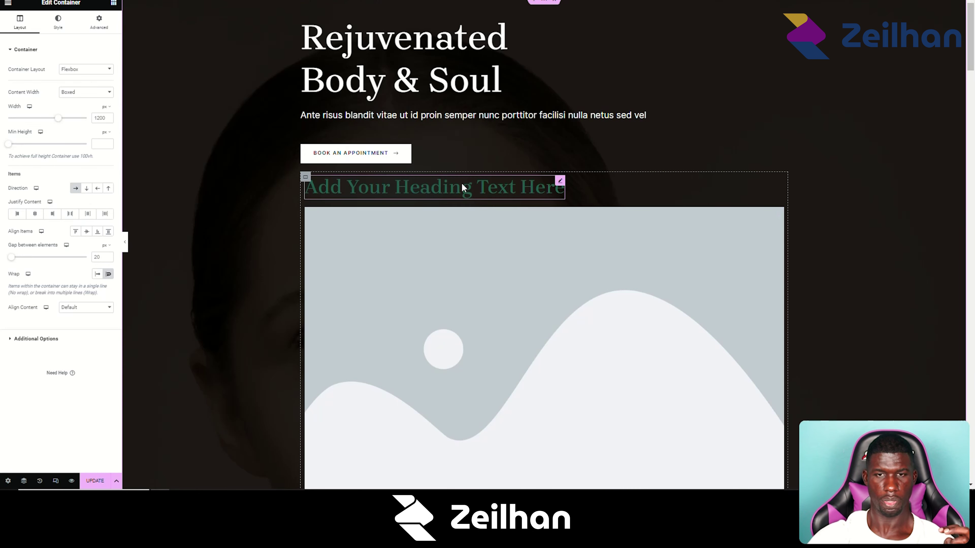
{"action": "scroll", "coordinate": [596, 188], "scroll_direction": "down", "scroll_amount": 4}
{"action": "scroll", "coordinate": [596, 205], "scroll_direction": "down", "scroll_amount": 9}
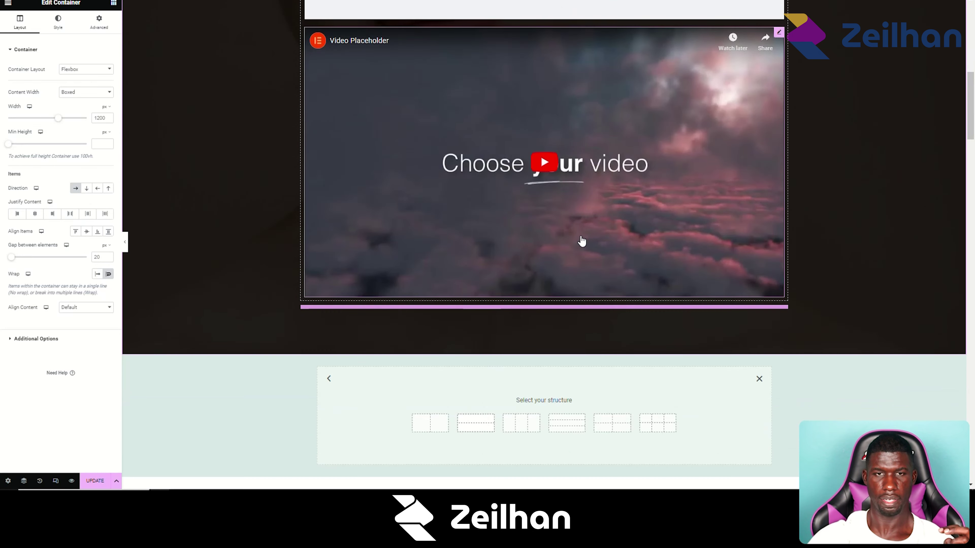
Switch the nested container to No Wrap for comparison, and set it back to Wrap.
{"action": "scroll", "coordinate": [583, 242], "scroll_direction": "up", "scroll_amount": 3}
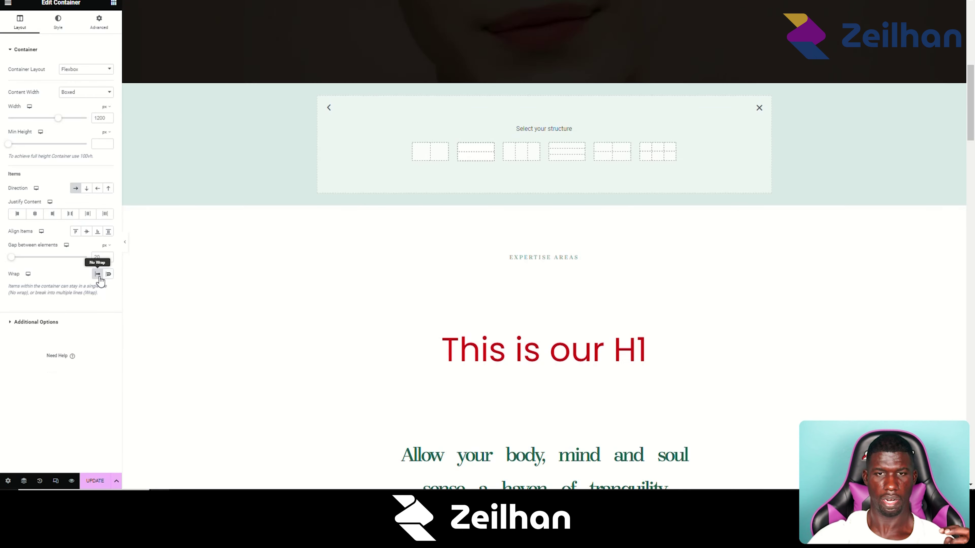
{"action": "left_click", "coordinate": [100, 277]}
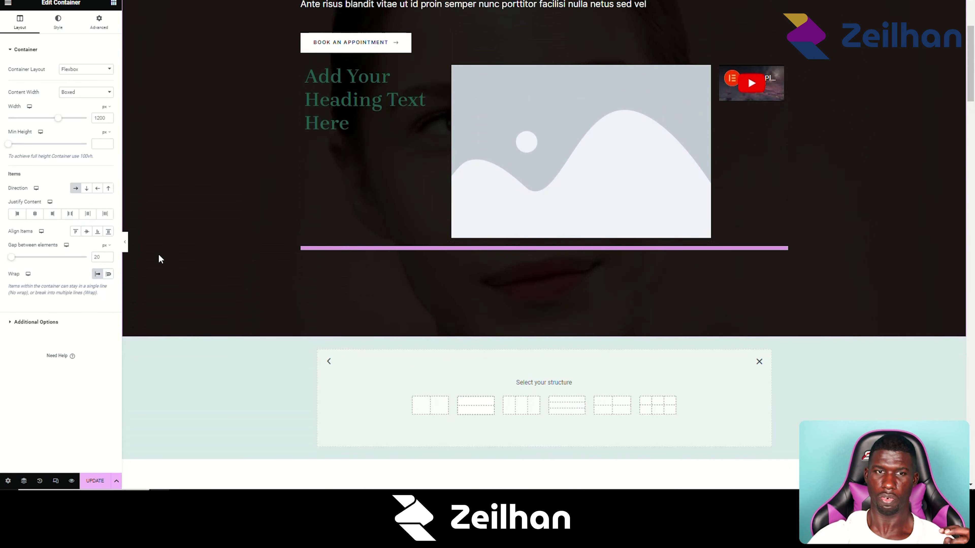
{"action": "left_click", "coordinate": [109, 273]}
{"action": "scroll", "coordinate": [362, 241], "scroll_direction": "up", "scroll_amount": 3}
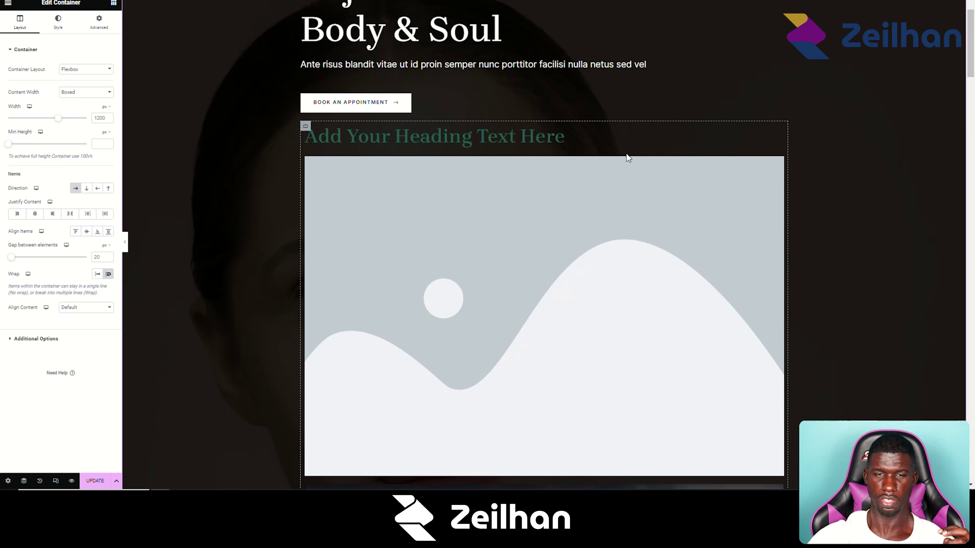
{"action": "scroll", "coordinate": [622, 165], "scroll_direction": "down", "scroll_amount": 3}
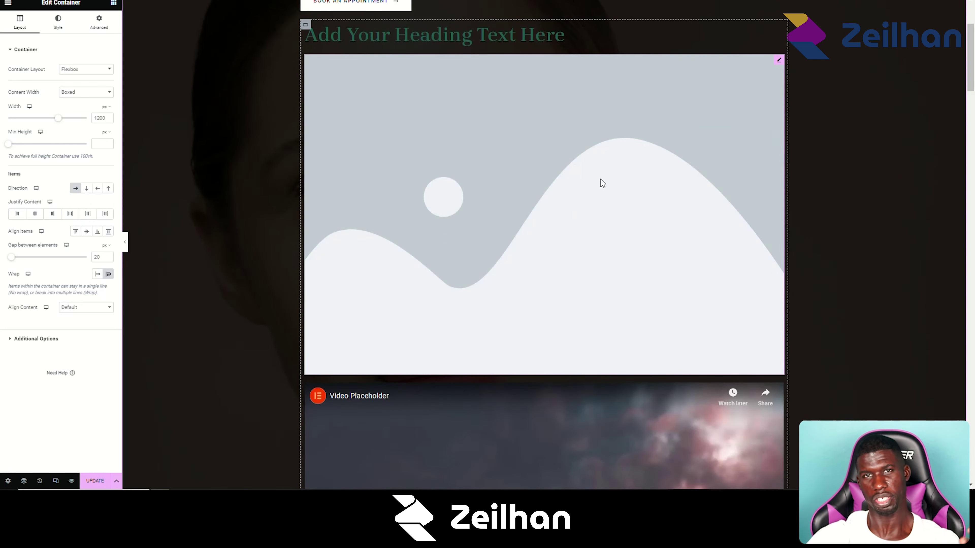
Set the nested container to No Wrap, with direction Row - reversed and centered Justify Content.
{"action": "left_click", "coordinate": [101, 274]}
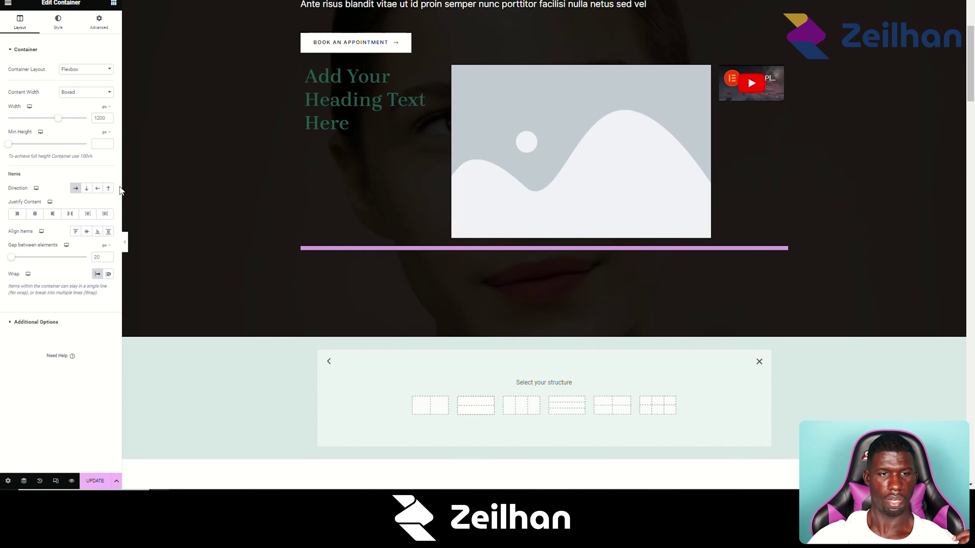
{"action": "left_click", "coordinate": [108, 188]}
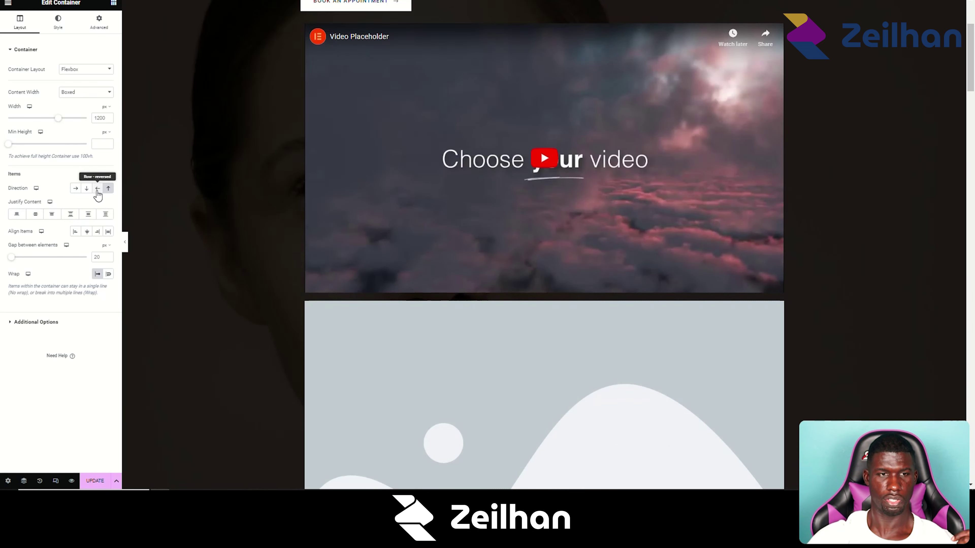
{"action": "left_click", "coordinate": [98, 189]}
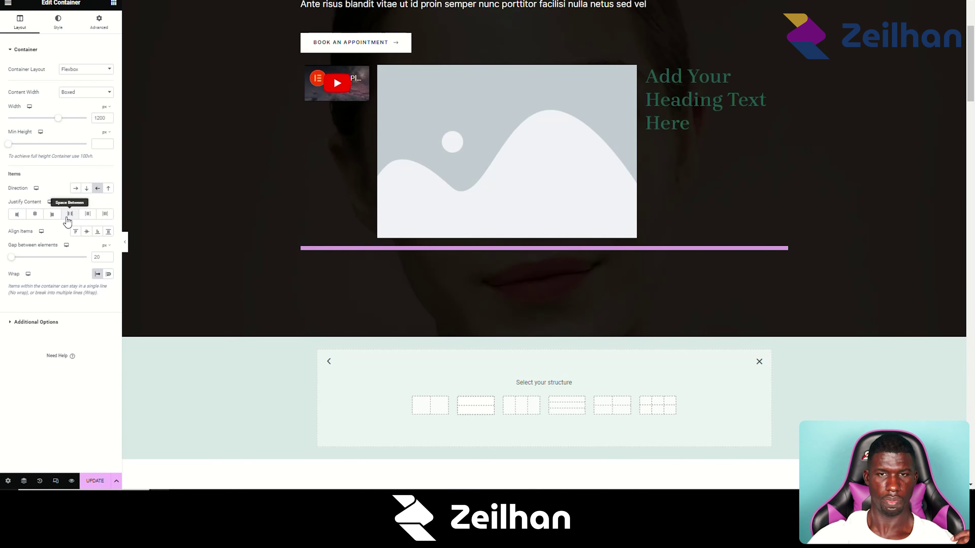
{"action": "left_click", "coordinate": [35, 214]}
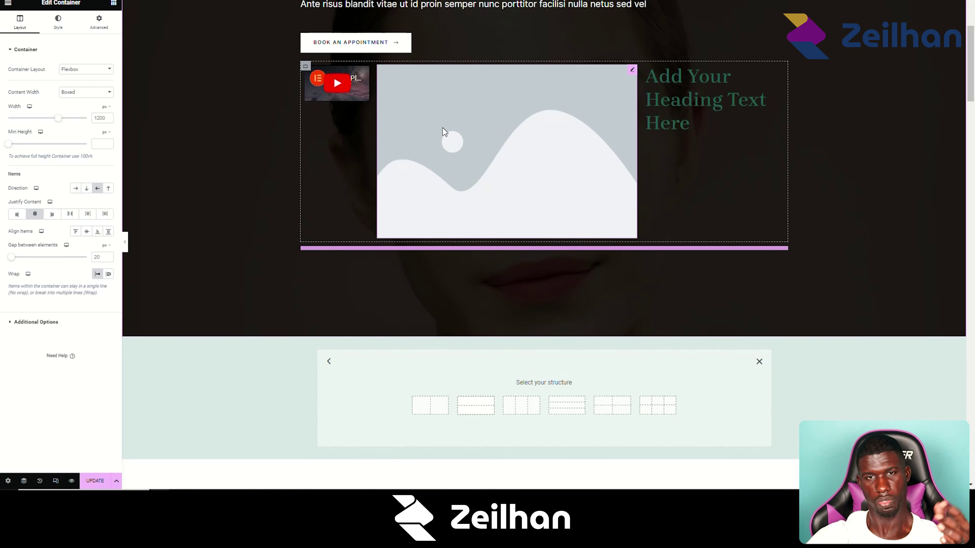
Add a grid container with 2 columns and 2 rows in the empty section directly below the hero section.
{"action": "scroll", "coordinate": [443, 127], "scroll_direction": "up", "scroll_amount": 4}
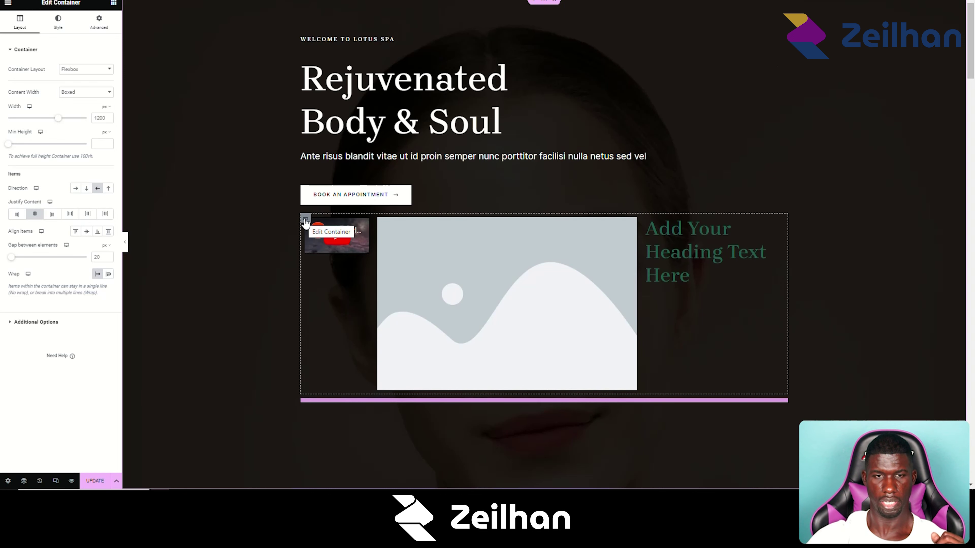
{"action": "right_click", "coordinate": [305, 222]}
{"action": "scroll", "coordinate": [539, 198], "scroll_direction": "down", "scroll_amount": 7}
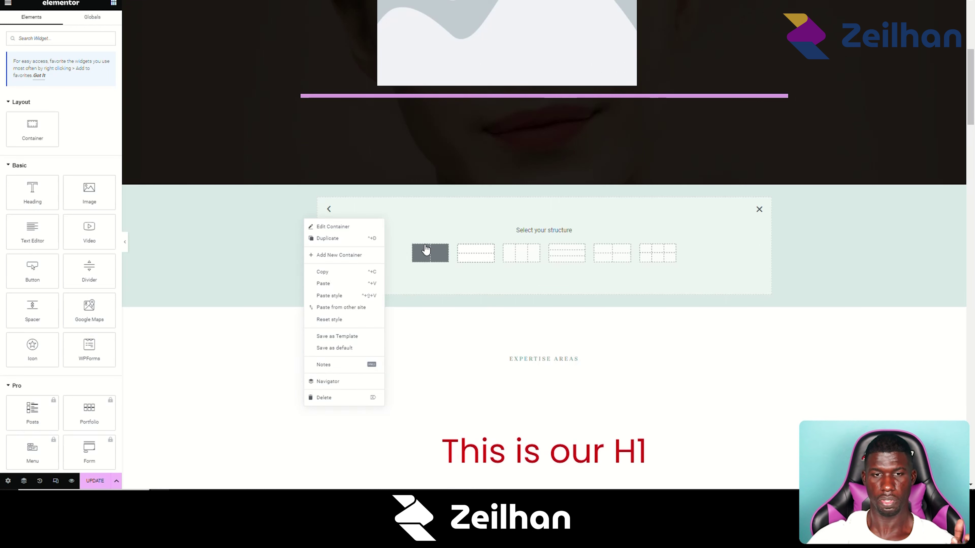
{"action": "left_click", "coordinate": [428, 214]}
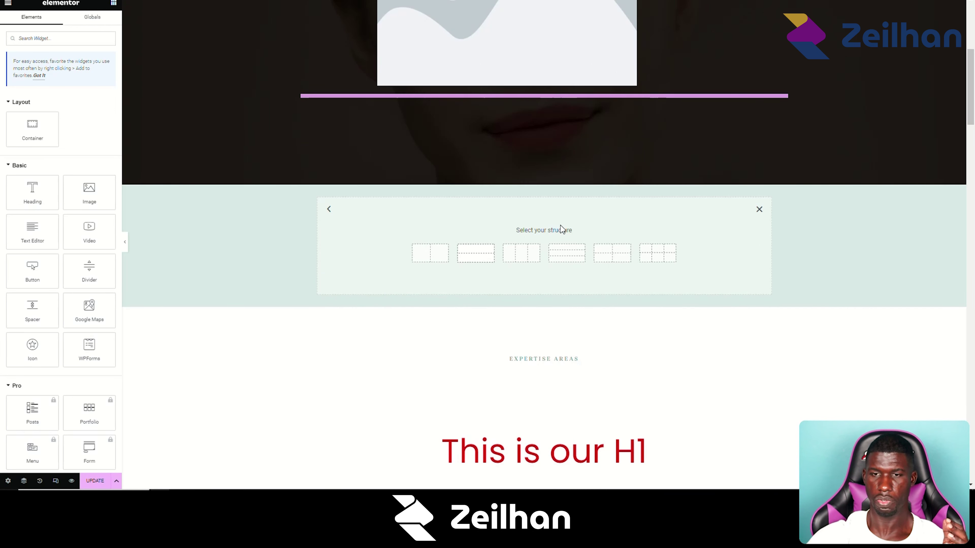
{"action": "left_click", "coordinate": [601, 260]}
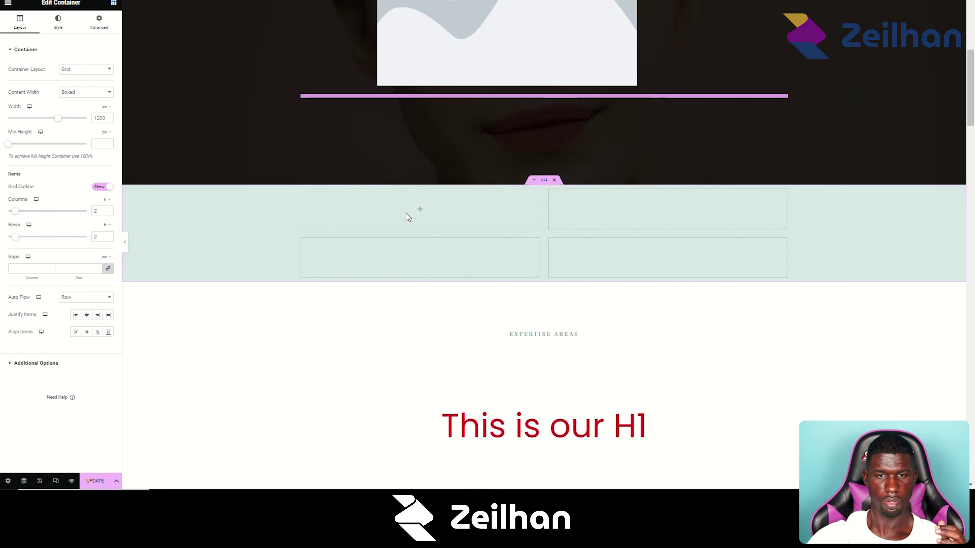
Place a Heading widget in the grid's first cell and an Image widget in the cell beside it.
{"action": "left_click", "coordinate": [419, 212]}
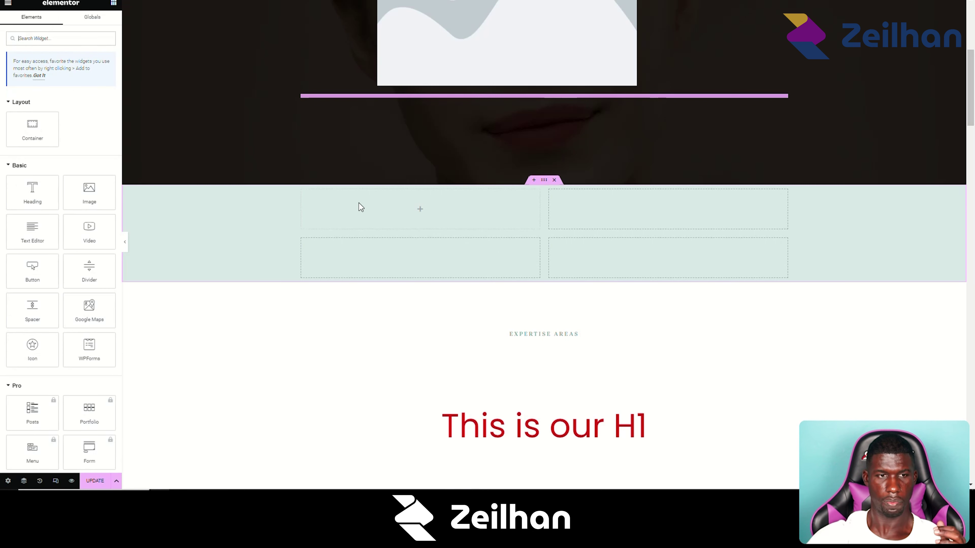
{"action": "left_click", "coordinate": [31, 199]}
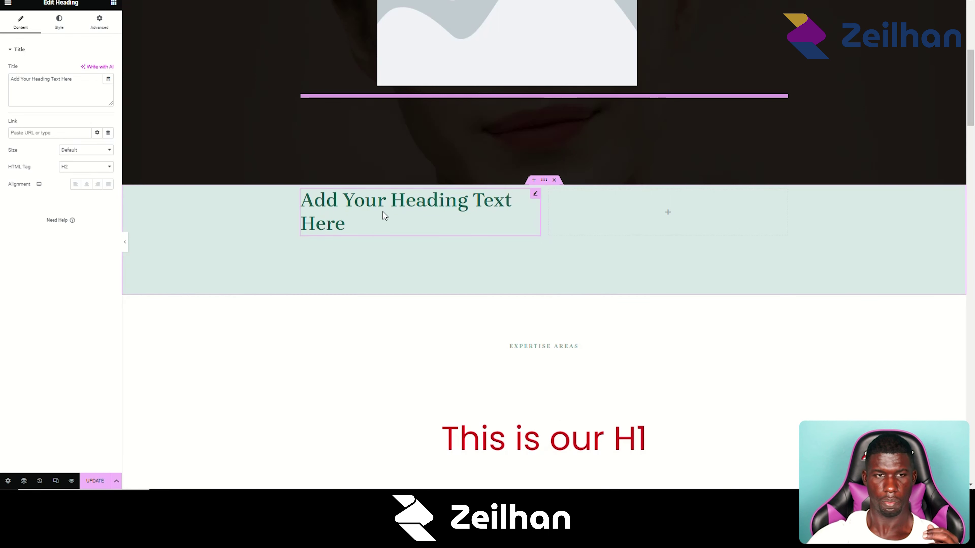
{"action": "left_click", "coordinate": [113, 3]}
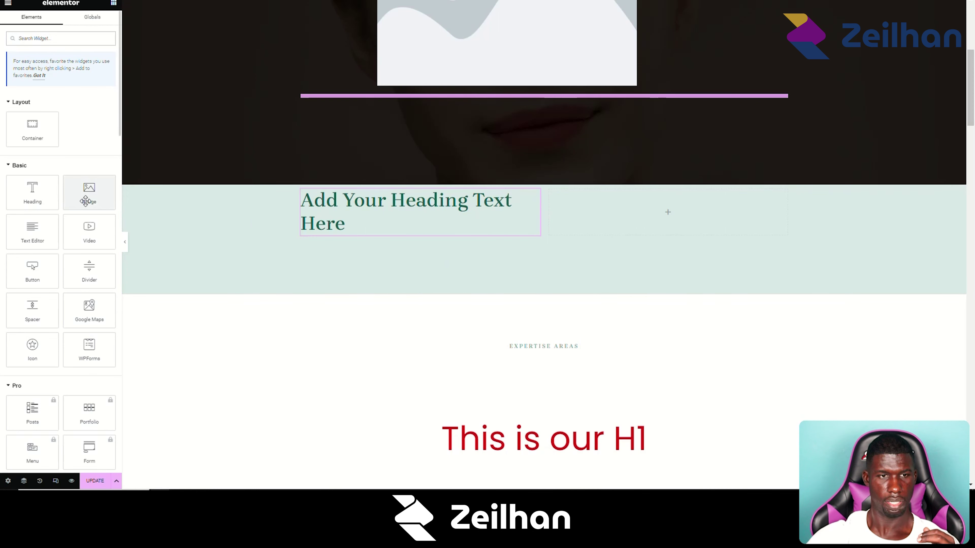
{"action": "left_click_drag", "start_coordinate": [89, 192], "coordinate": [471, 233]}
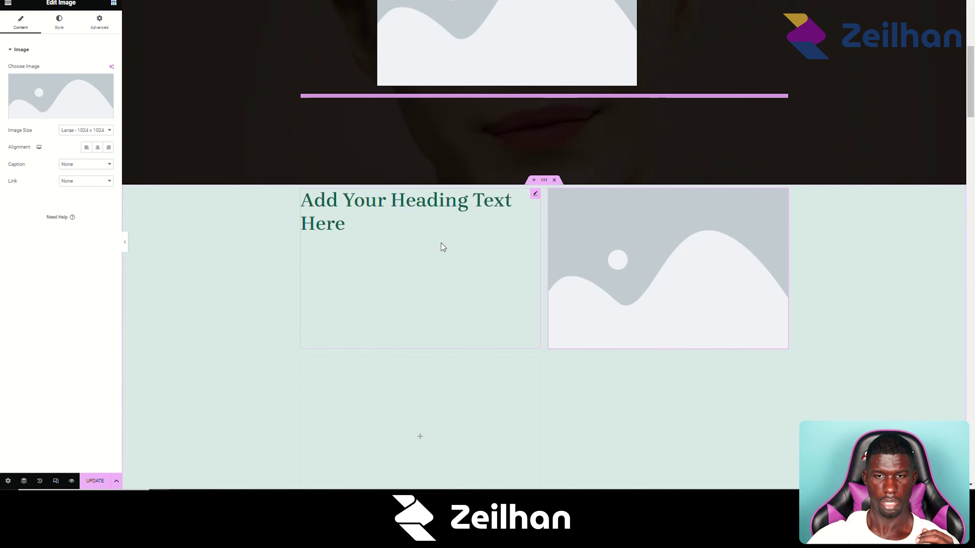
Try a Text Editor widget in the first cell of the grid's second row, and delete it.
{"action": "scroll", "coordinate": [421, 286], "scroll_direction": "down", "scroll_amount": 3}
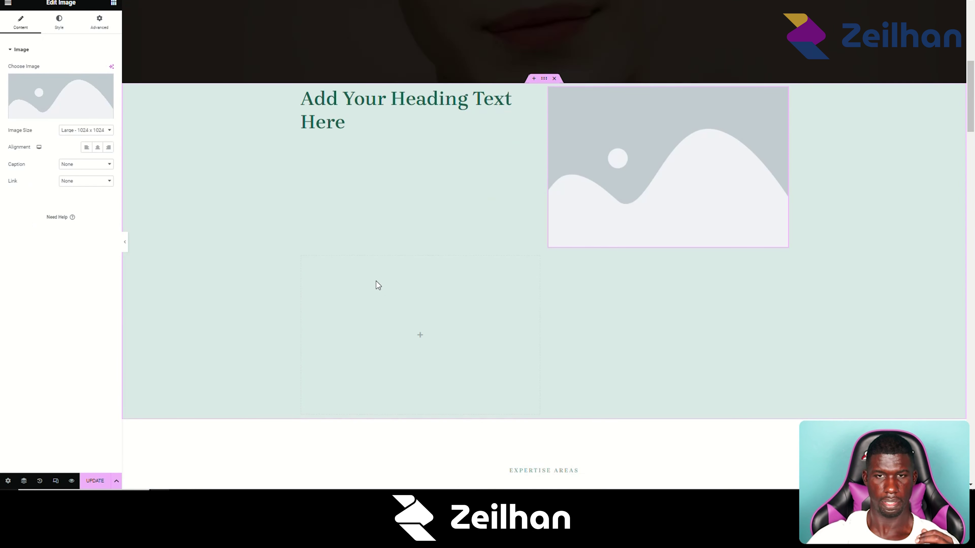
{"action": "left_click", "coordinate": [114, 3]}
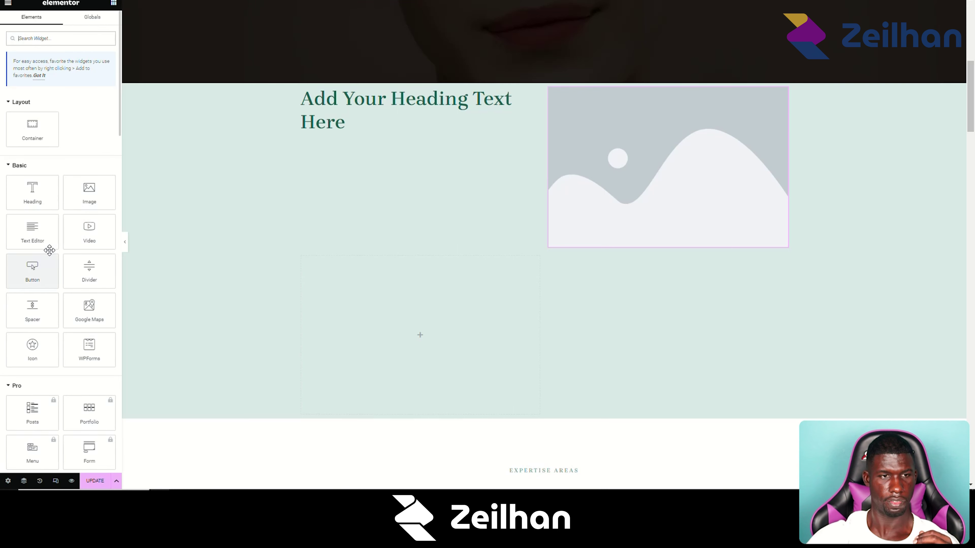
{"action": "left_click_drag", "start_coordinate": [41, 238], "coordinate": [372, 306]}
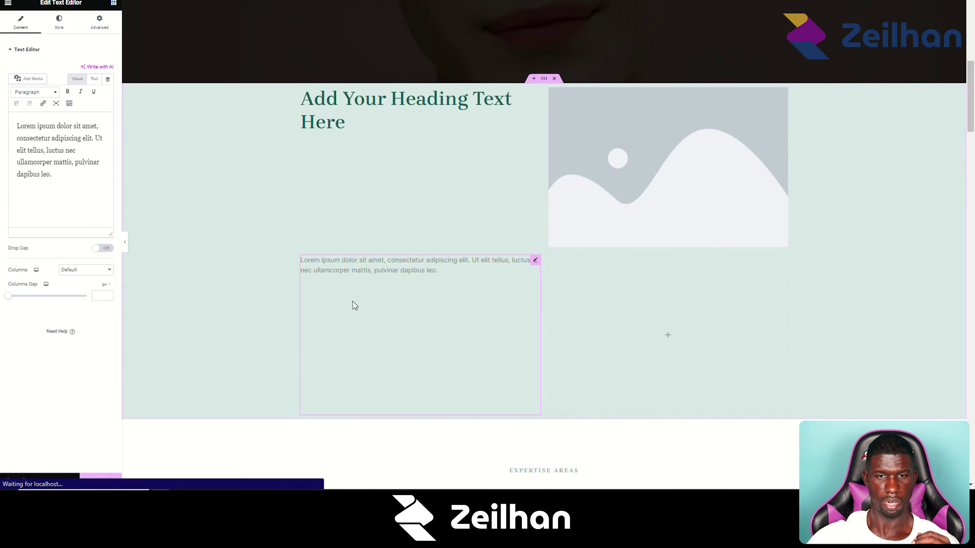
{"action": "left_click", "coordinate": [115, 4]}
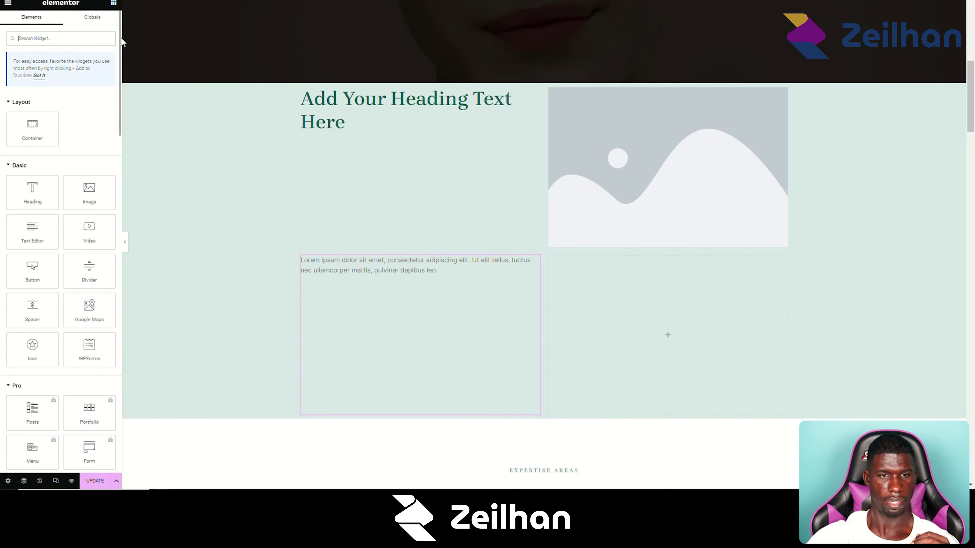
{"action": "left_click_drag", "start_coordinate": [535, 262], "coordinate": [664, 283]}
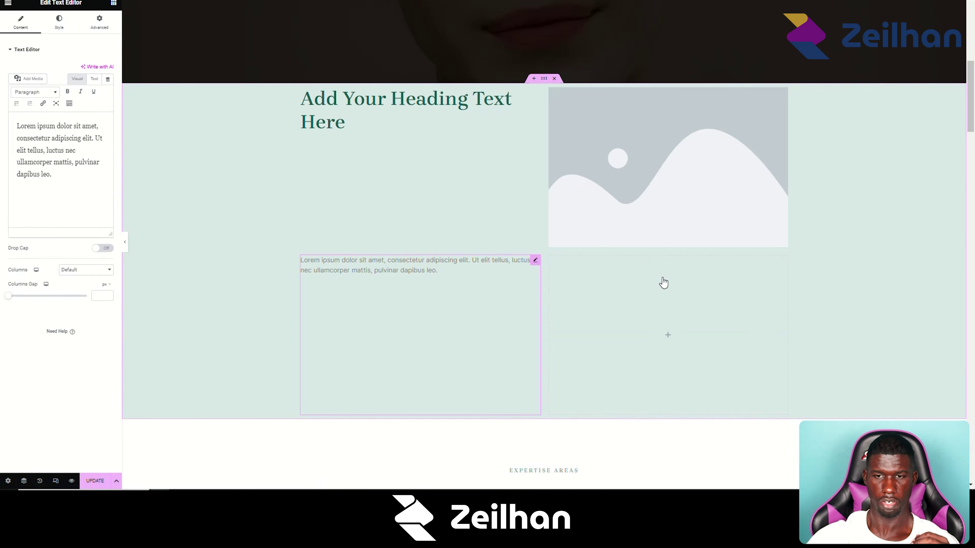
{"action": "left_click_drag", "start_coordinate": [535, 260], "coordinate": [681, 325]}
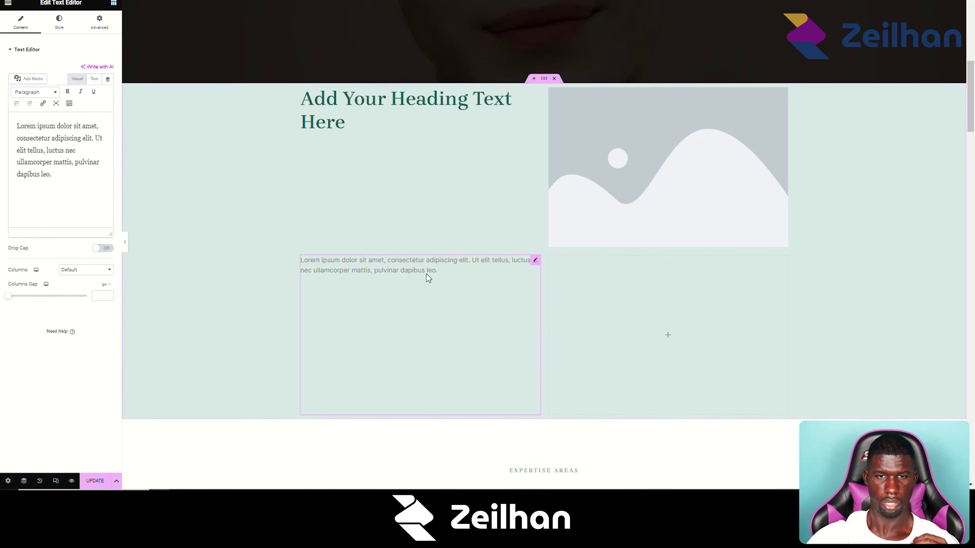
{"action": "right_click", "coordinate": [426, 264]}
{"action": "left_click", "coordinate": [452, 425]}
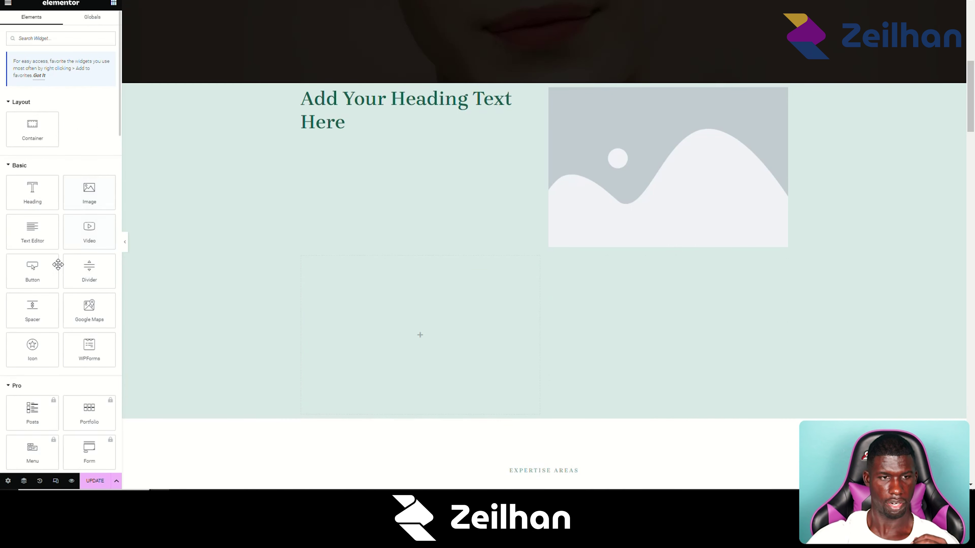
Fill the grid's second row with a Button widget in the first cell and a Text Editor widget in the second.
{"action": "left_click_drag", "start_coordinate": [38, 276], "coordinate": [433, 338]}
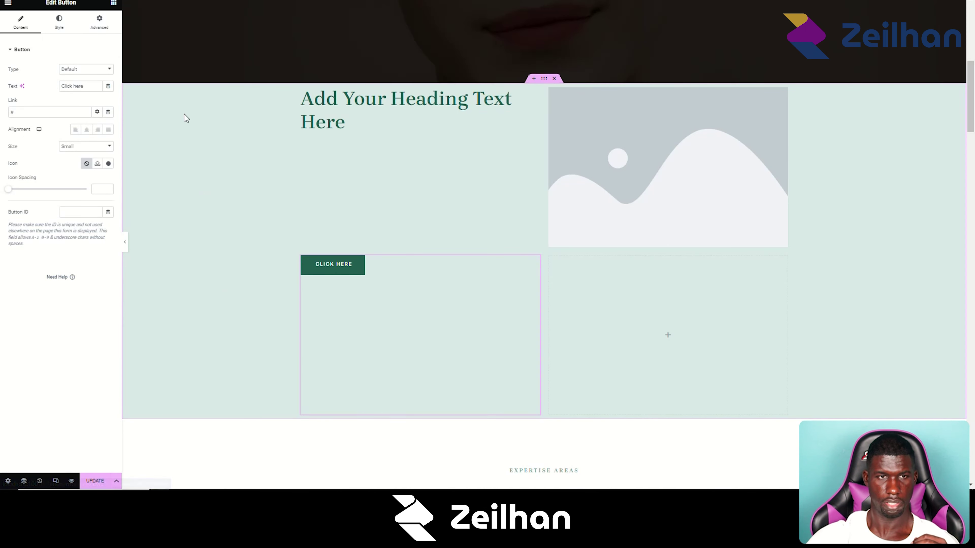
{"action": "left_click", "coordinate": [113, 3]}
{"action": "left_click_drag", "start_coordinate": [38, 230], "coordinate": [694, 317]}
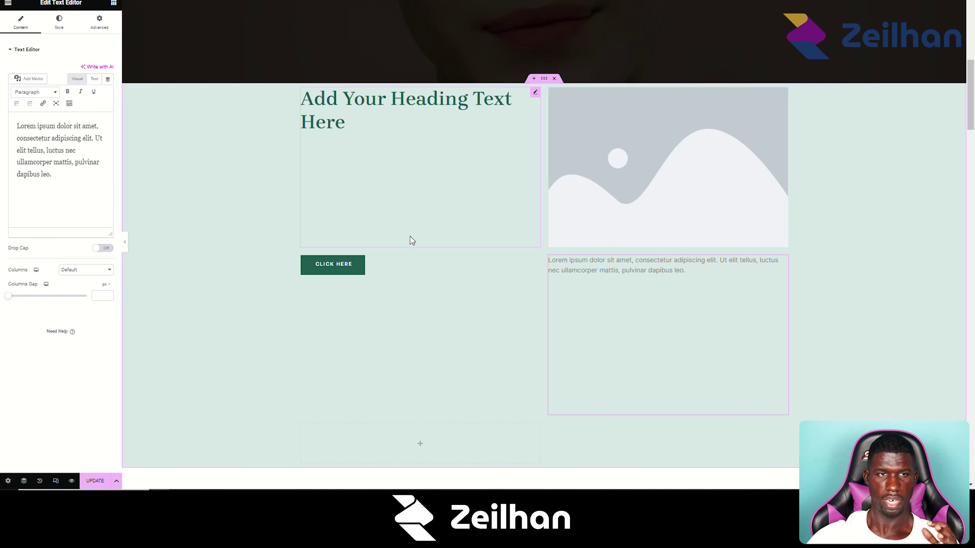
{"action": "right_click", "coordinate": [549, 81]}
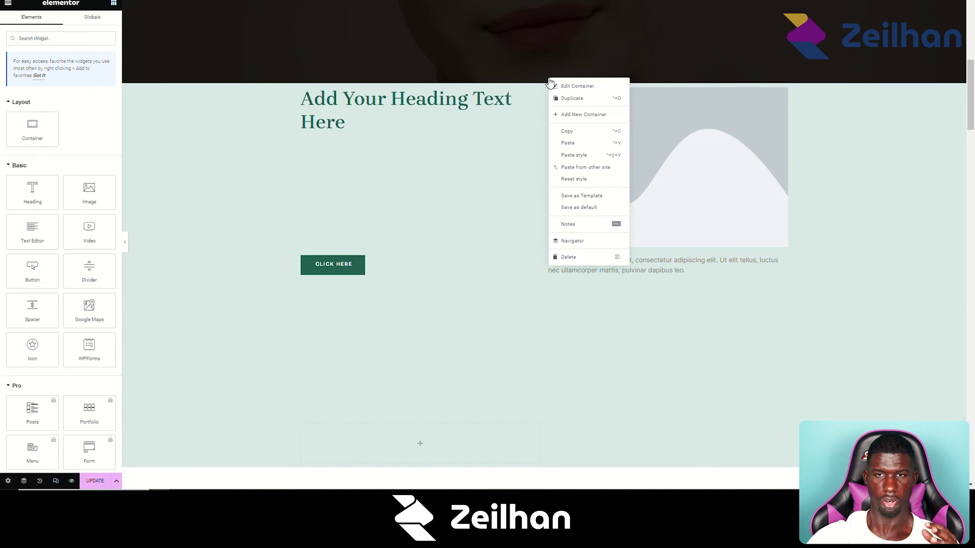
{"action": "left_click", "coordinate": [876, 221]}
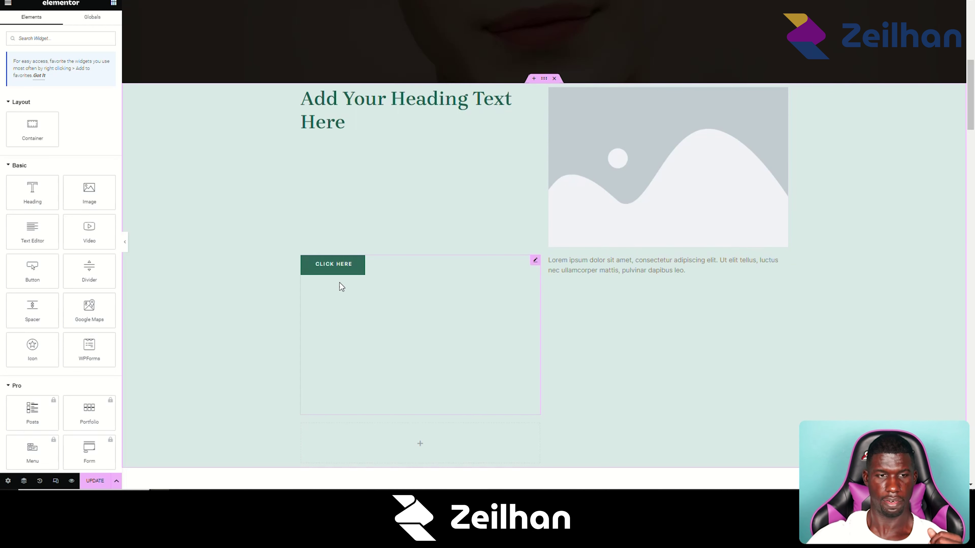
Find the Image Box widget among the General widgets and add it at the end of the page.
{"action": "scroll", "coordinate": [419, 270], "scroll_direction": "down", "scroll_amount": 1}
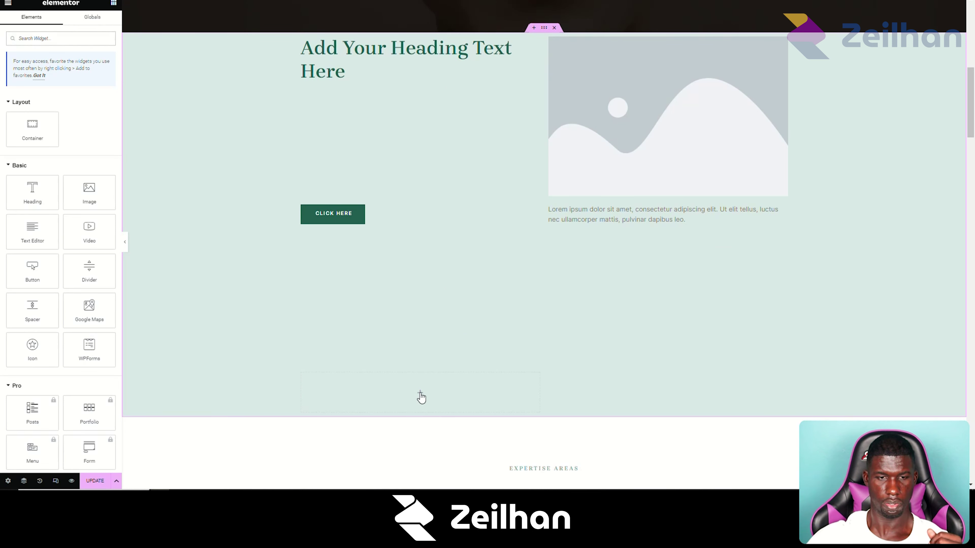
{"action": "scroll", "coordinate": [13, 395], "scroll_direction": "down", "scroll_amount": 10}
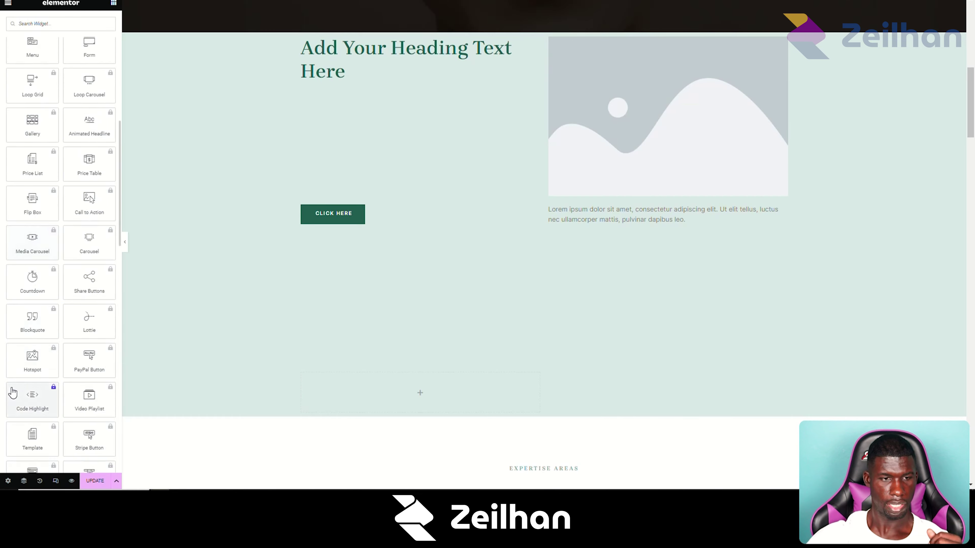
{"action": "scroll", "coordinate": [13, 393], "scroll_direction": "down", "scroll_amount": 10}
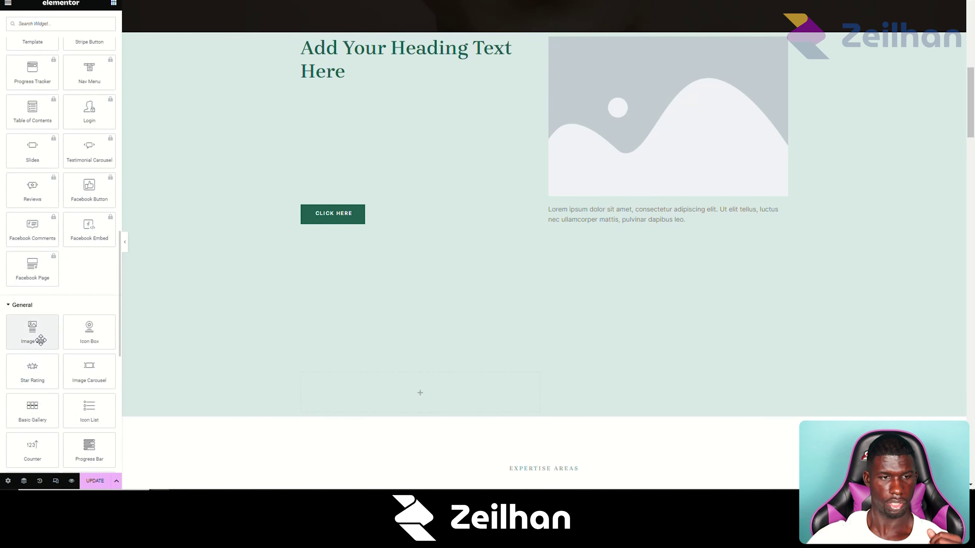
{"action": "left_click", "coordinate": [41, 340]}
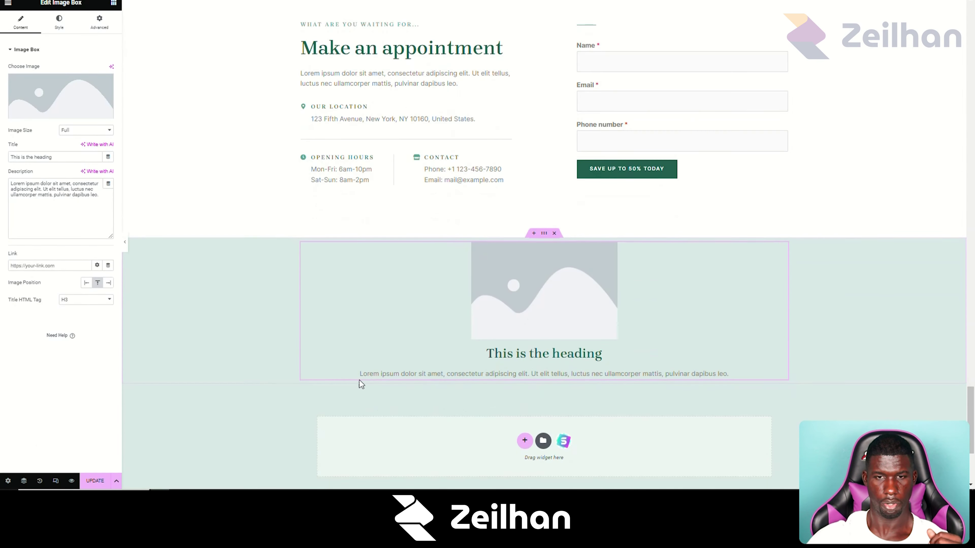
Place another Image Box widget and a Google Maps widget side by side in the grid's third row.
{"action": "scroll", "coordinate": [466, 366], "scroll_direction": "up", "scroll_amount": 15}
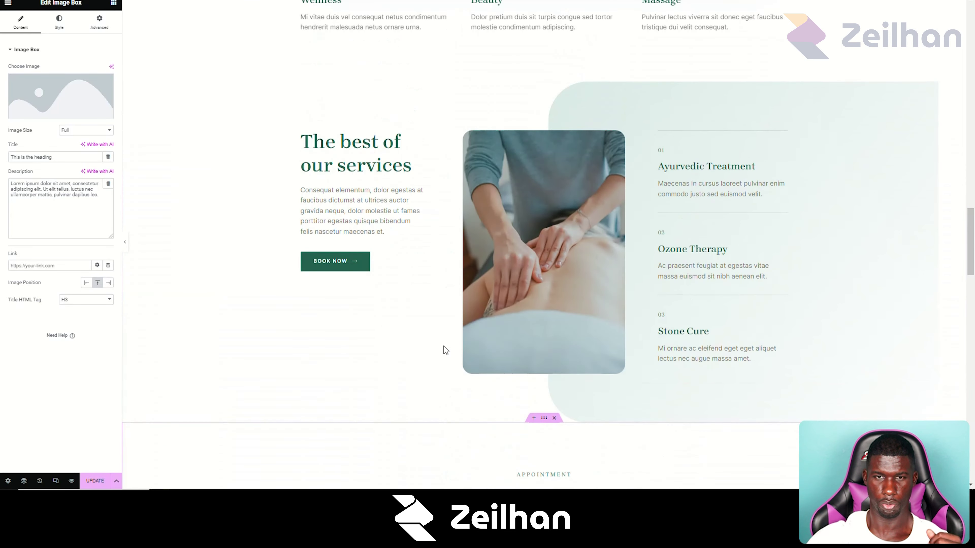
{"action": "scroll", "coordinate": [443, 351], "scroll_direction": "up", "scroll_amount": 15}
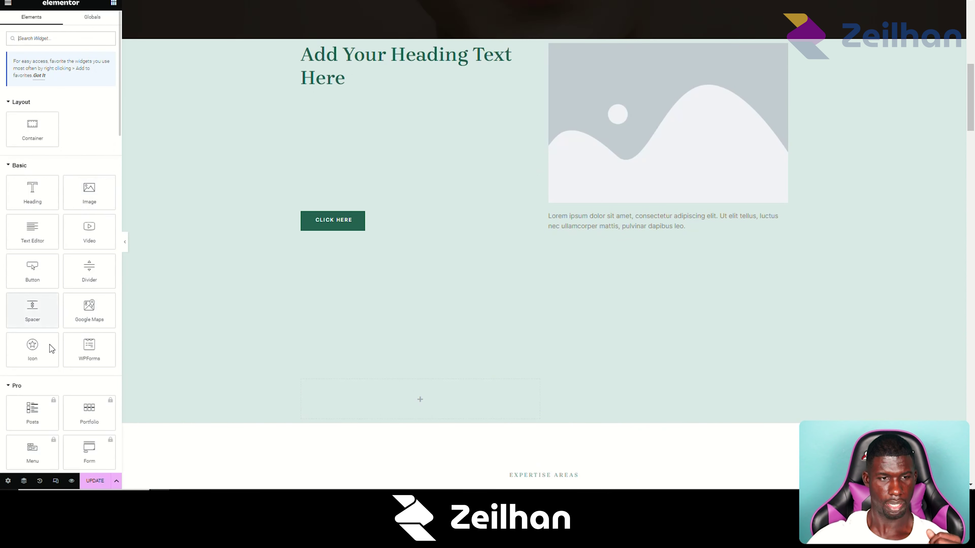
{"action": "scroll", "coordinate": [42, 344], "scroll_direction": "down", "scroll_amount": 15}
{"action": "left_click_drag", "start_coordinate": [32, 297], "coordinate": [406, 405]}
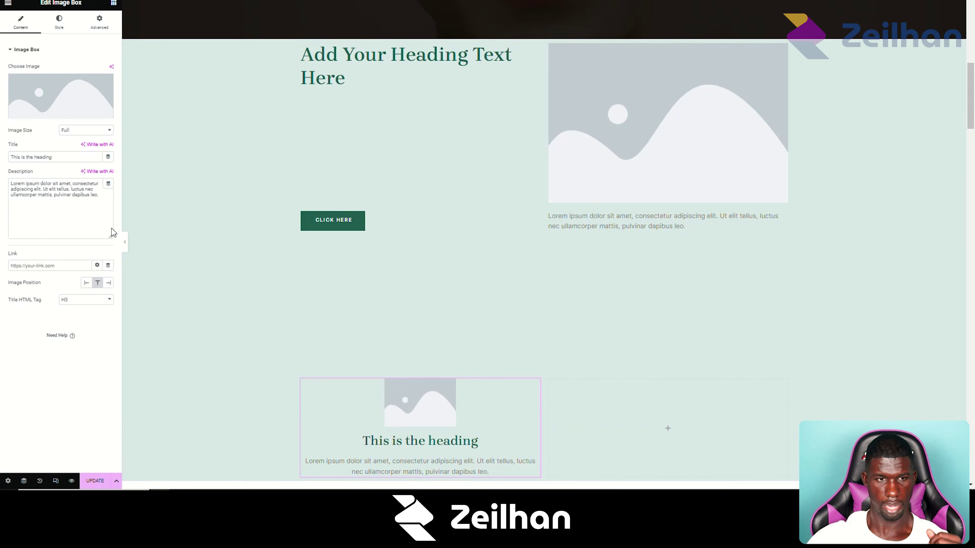
{"action": "left_click", "coordinate": [111, 3]}
{"action": "mouse_move", "coordinate": [32, 269]}
{"action": "left_mouse_down"}
{"action": "mouse_move", "coordinate": [418, 338]}
{"action": "mouse_move", "coordinate": [35, 217]}
{"action": "mouse_move", "coordinate": [34, 311]}
{"action": "mouse_move", "coordinate": [463, 377]}
{"action": "mouse_move", "coordinate": [411, 383]}
{"action": "mouse_move", "coordinate": [39, 281]}
{"action": "left_mouse_up"}
{"action": "left_click_drag", "start_coordinate": [90, 311], "coordinate": [689, 437]}
{"action": "scroll", "coordinate": [556, 348], "scroll_direction": "down", "scroll_amount": 4}
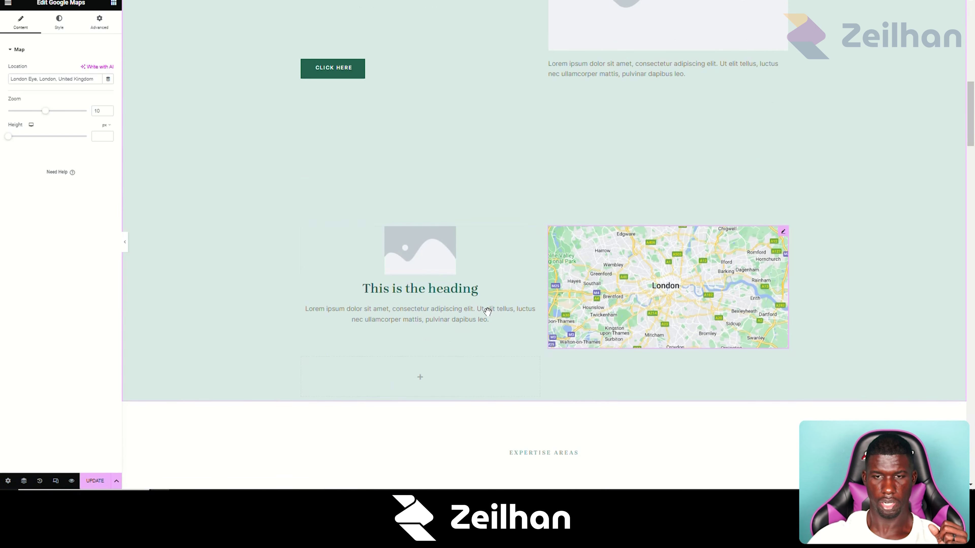
Insert a Text Editor widget before the heading in the grid's first cell, and check how the other widgets shift.
{"action": "scroll", "coordinate": [498, 249], "scroll_direction": "up", "scroll_amount": 9}
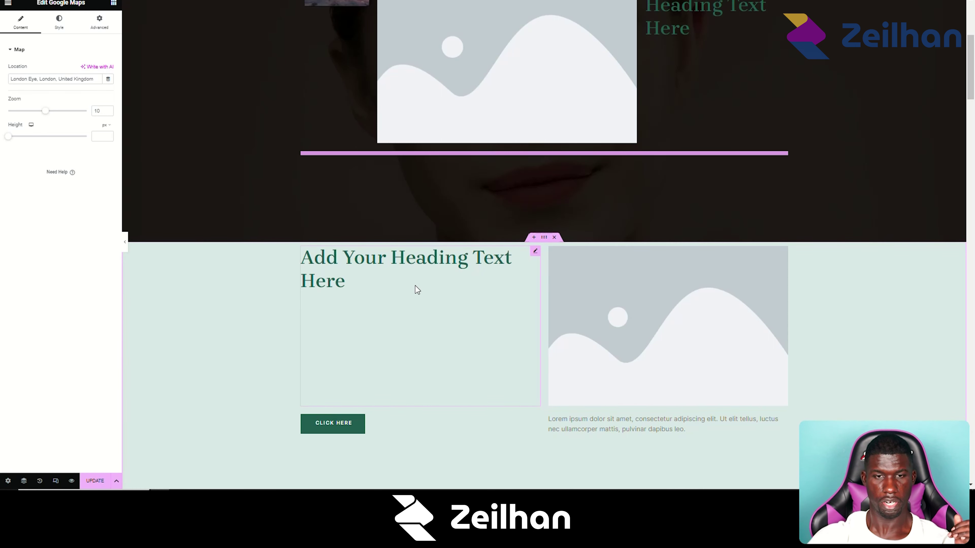
{"action": "left_click", "coordinate": [114, 3]}
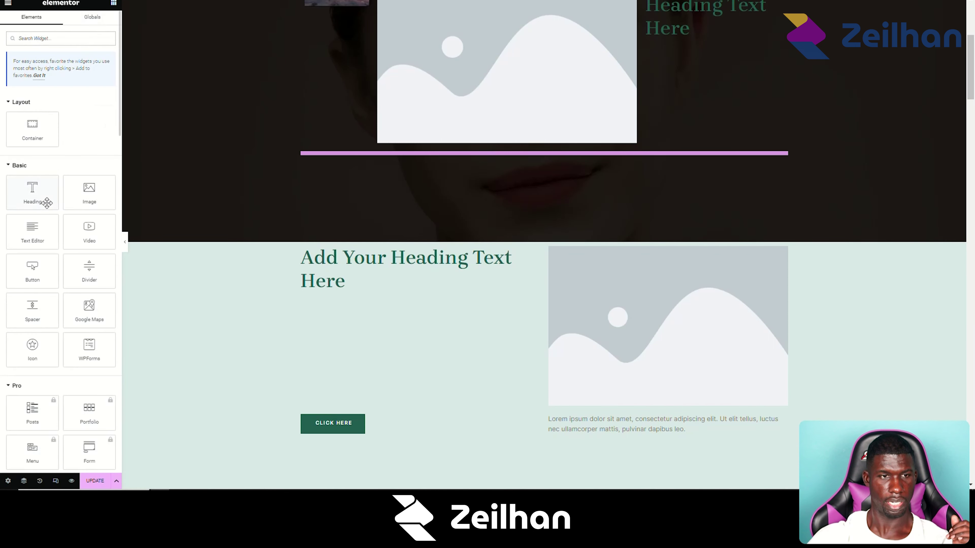
{"action": "left_click_drag", "start_coordinate": [32, 230], "coordinate": [351, 304]}
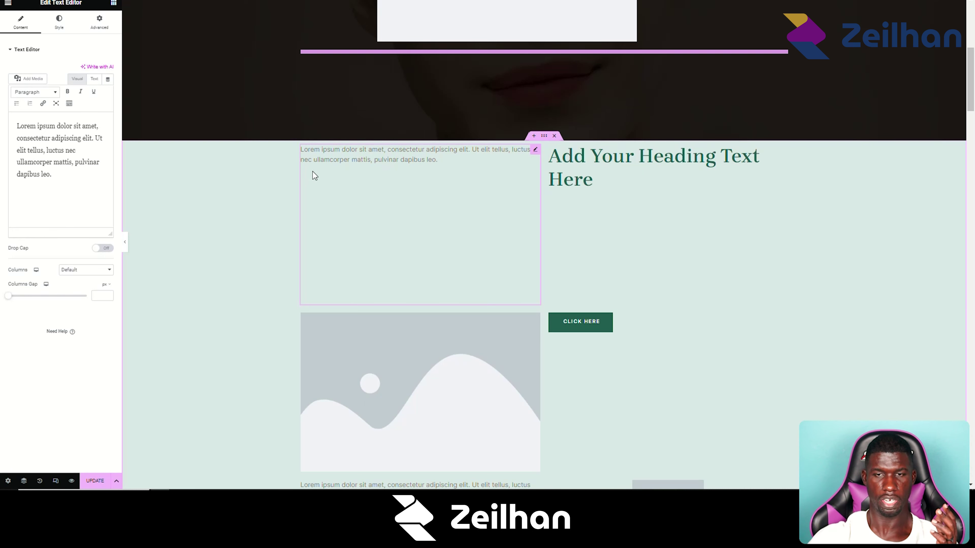
{"action": "scroll", "coordinate": [313, 171], "scroll_direction": "down", "scroll_amount": 4}
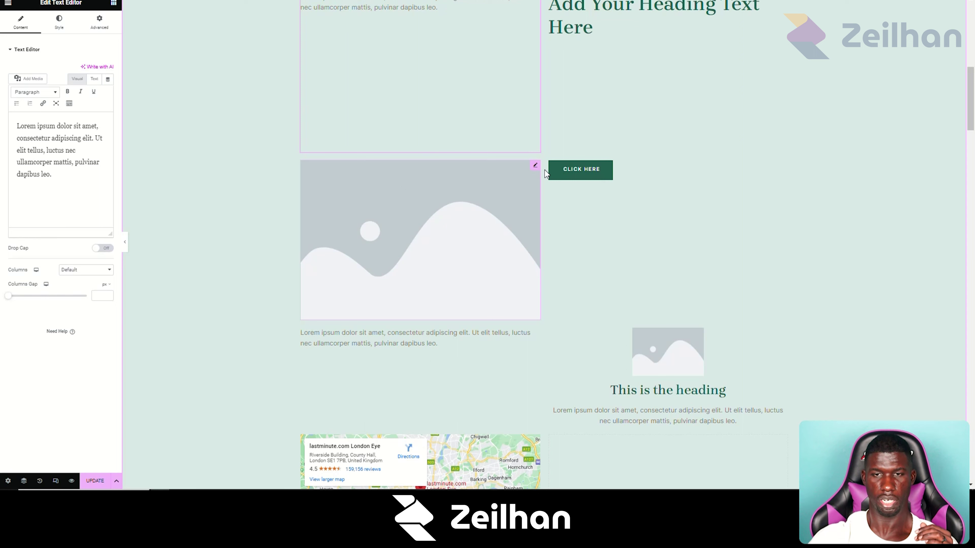
Open the grid container's layout settings and set its Auto Flow to Column.
{"action": "scroll", "coordinate": [499, 269], "scroll_direction": "up", "scroll_amount": 3}
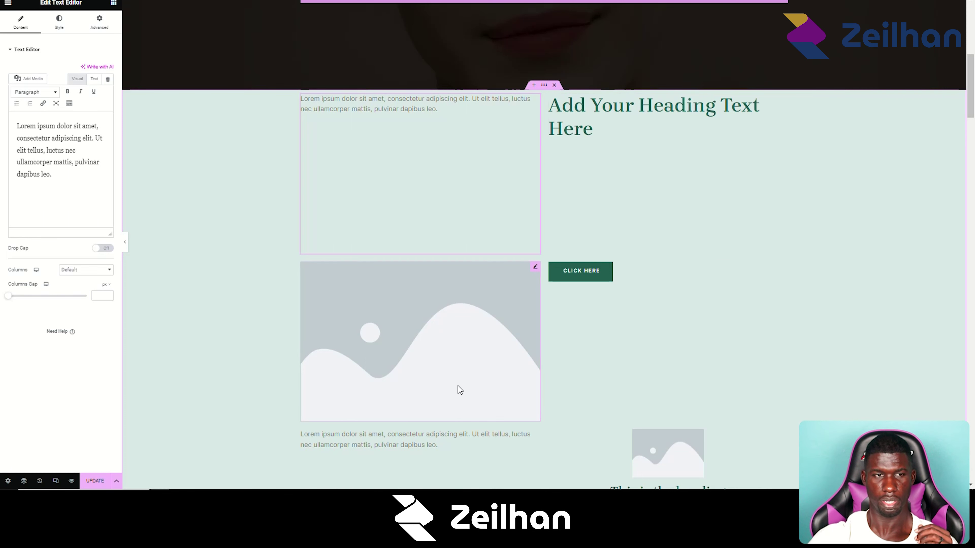
{"action": "right_click", "coordinate": [541, 89]}
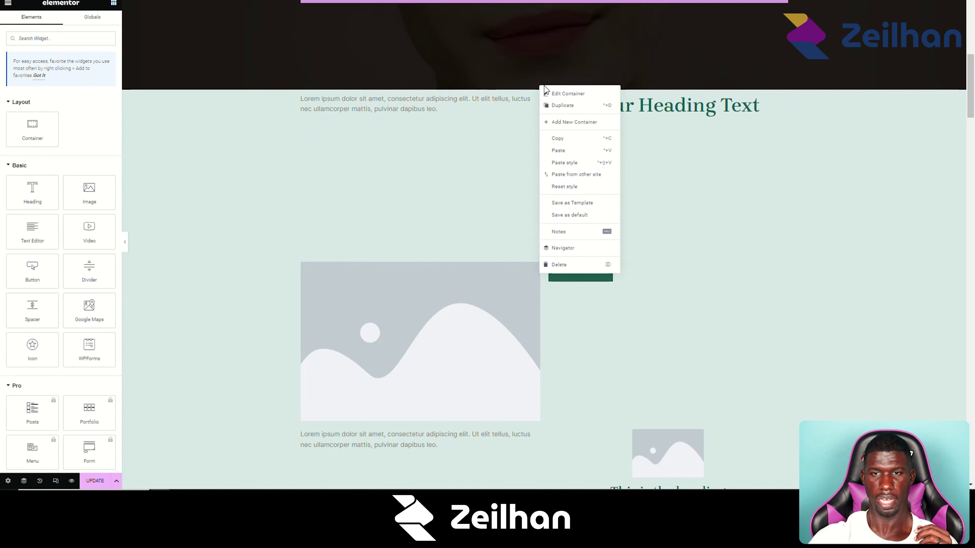
{"action": "left_click", "coordinate": [555, 94]}
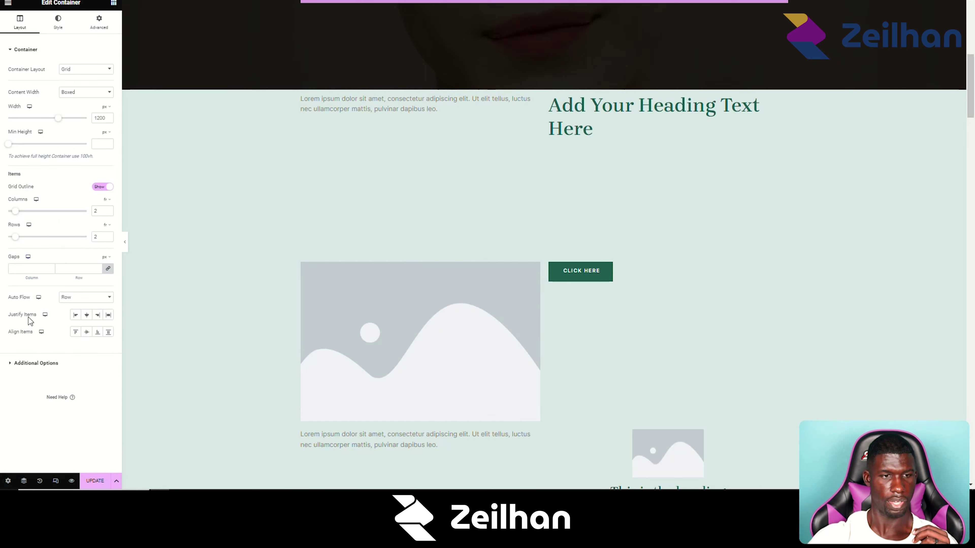
{"action": "left_click", "coordinate": [75, 301]}
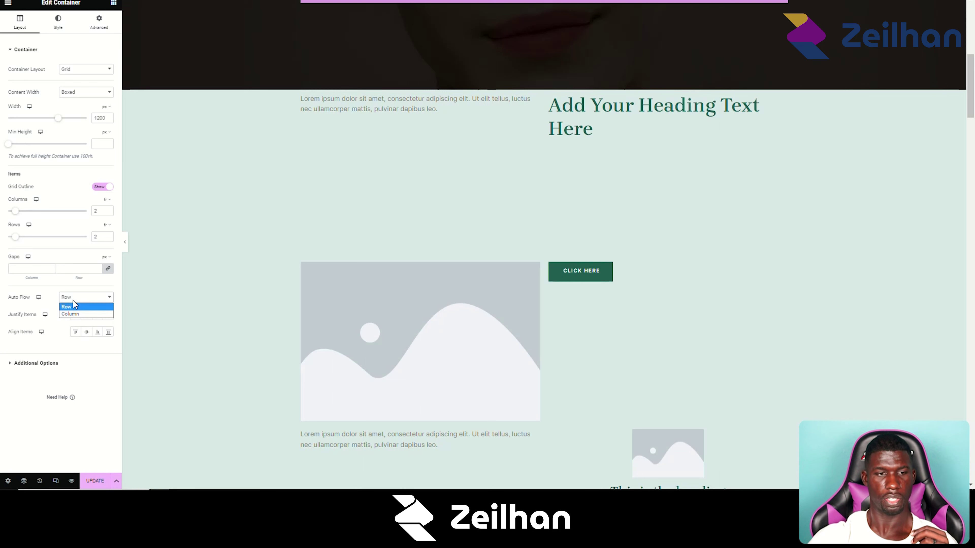
{"action": "left_click", "coordinate": [69, 282]}
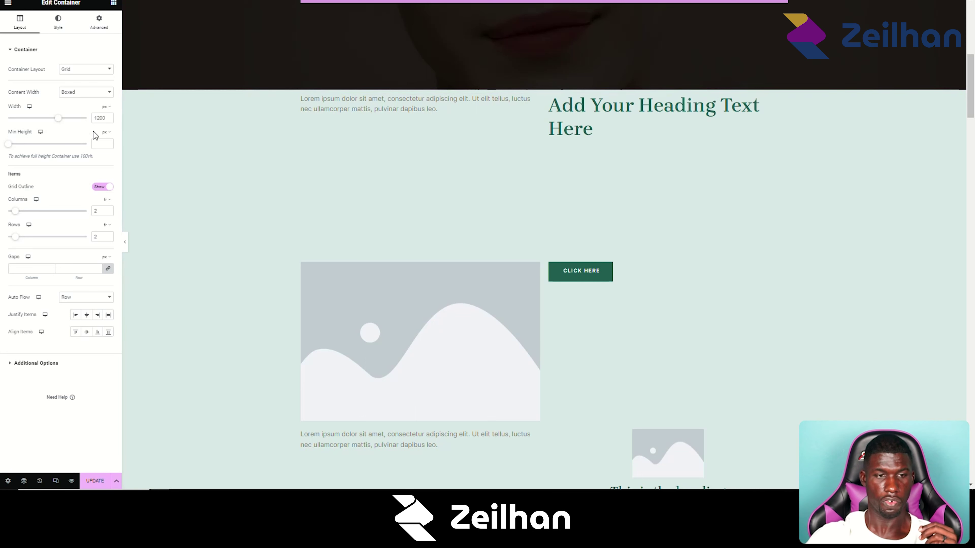
{"action": "left_click", "coordinate": [64, 297]}
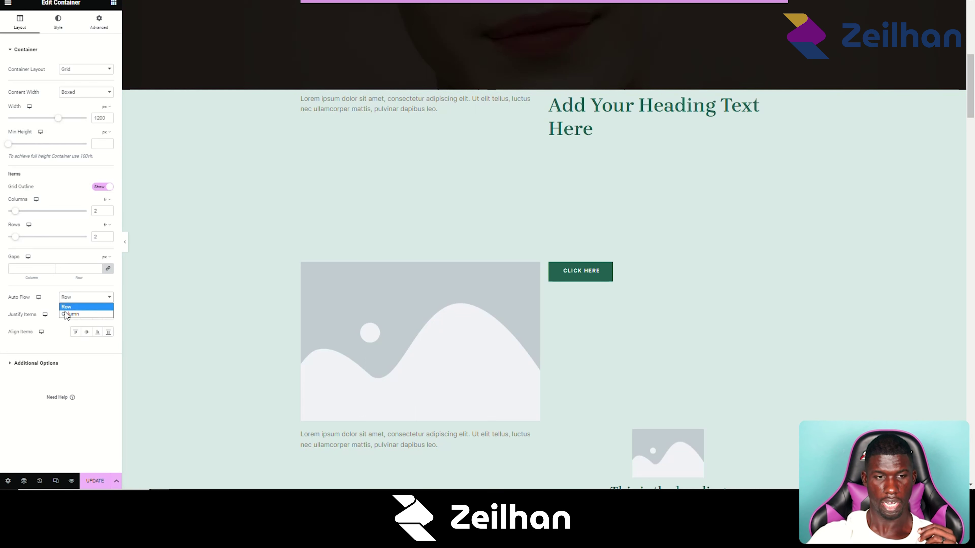
{"action": "left_click", "coordinate": [64, 311]}
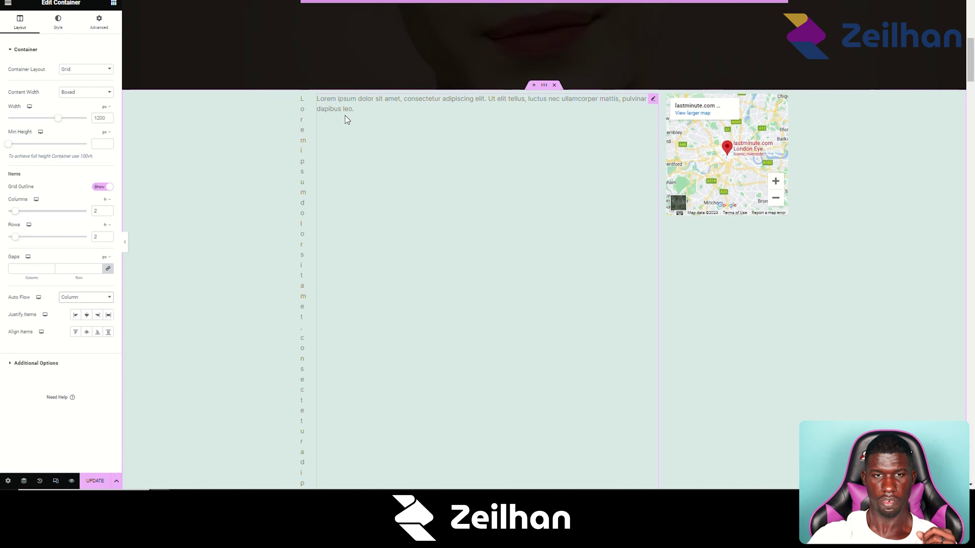
Examine how the widgets are arranged in the column flow and set Auto Flow back to Row.
{"action": "scroll", "coordinate": [431, 131], "scroll_direction": "down", "scroll_amount": 10}
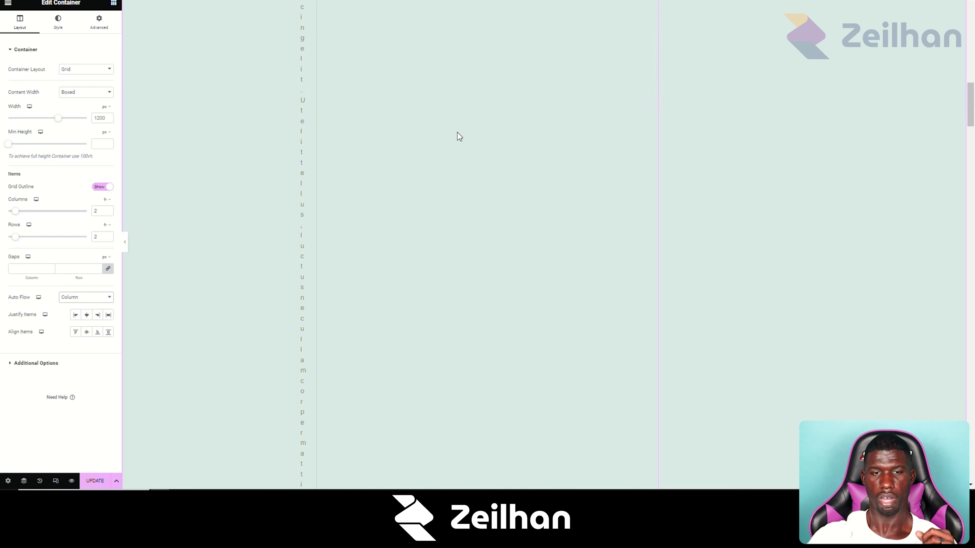
{"action": "scroll", "coordinate": [460, 136], "scroll_direction": "down", "scroll_amount": 13}
{"action": "scroll", "coordinate": [412, 140], "scroll_direction": "up", "scroll_amount": 6}
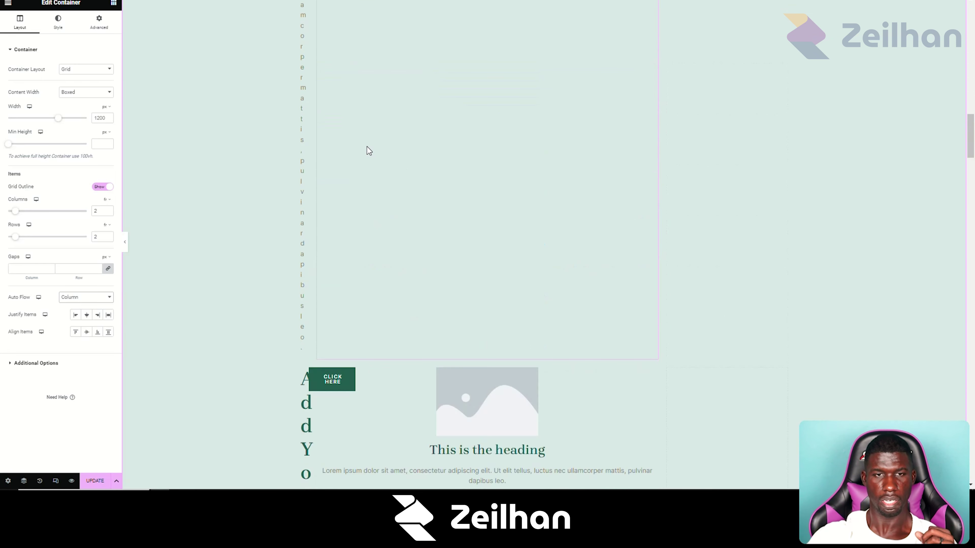
{"action": "scroll", "coordinate": [367, 147], "scroll_direction": "up", "scroll_amount": 15}
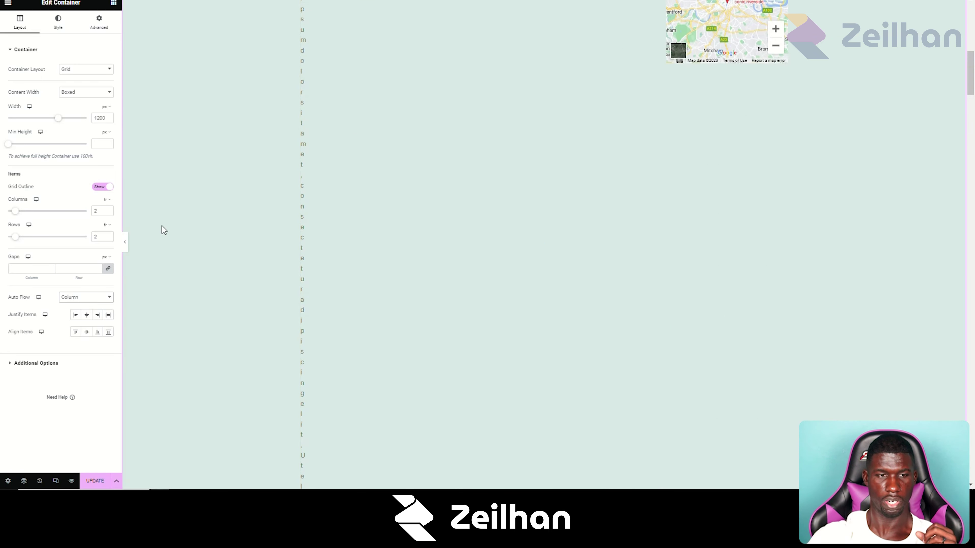
{"action": "left_click", "coordinate": [93, 299]}
{"action": "left_click", "coordinate": [85, 305]}
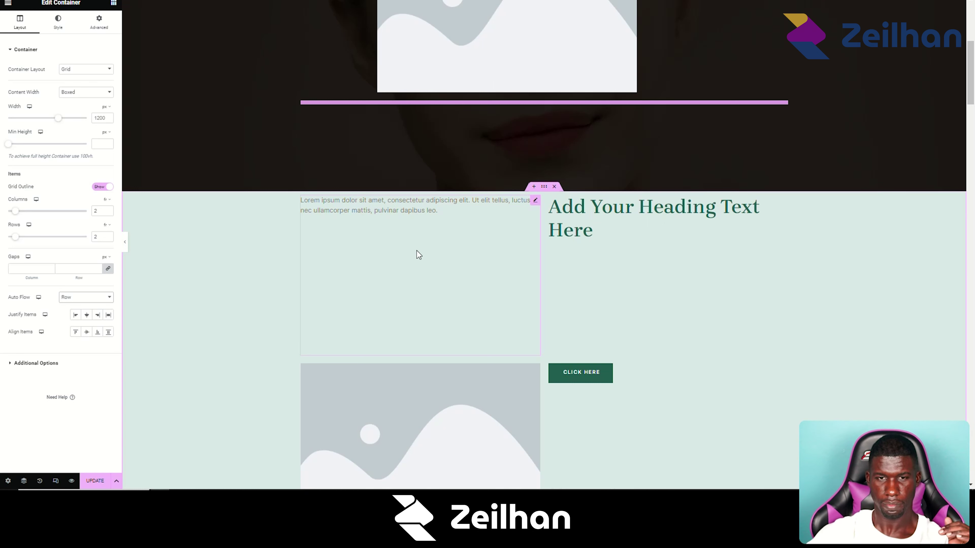
Reopen the grid container's settings from the first Text Editor widget and switch Auto Flow to Column and back to Row.
{"action": "left_click", "coordinate": [375, 210]}
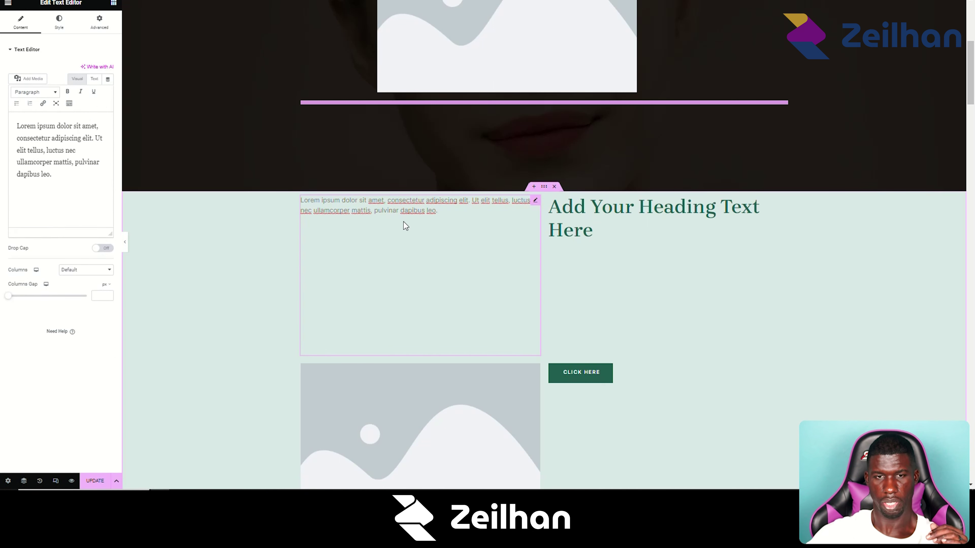
{"action": "scroll", "coordinate": [402, 221], "scroll_direction": "down", "scroll_amount": 1}
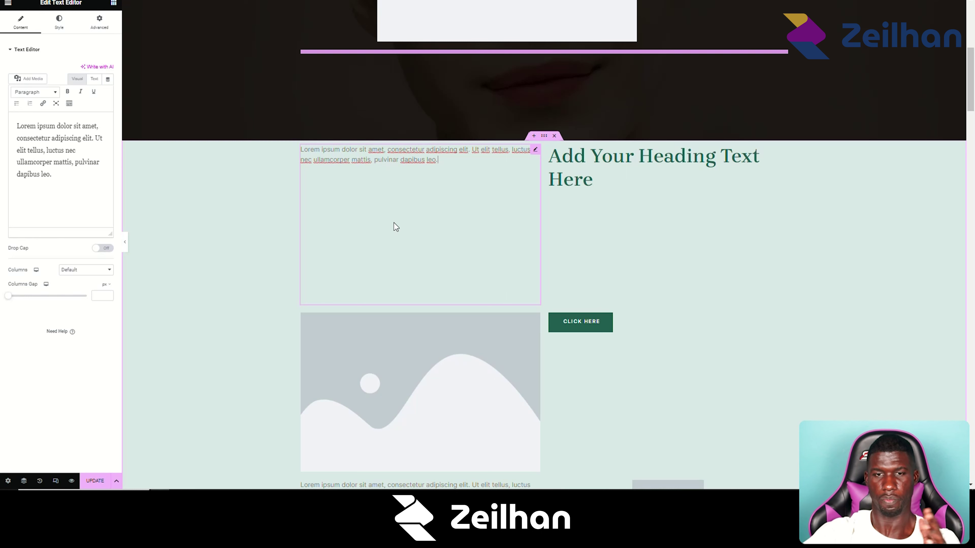
{"action": "right_click", "coordinate": [547, 145]}
{"action": "left_click", "coordinate": [587, 149]}
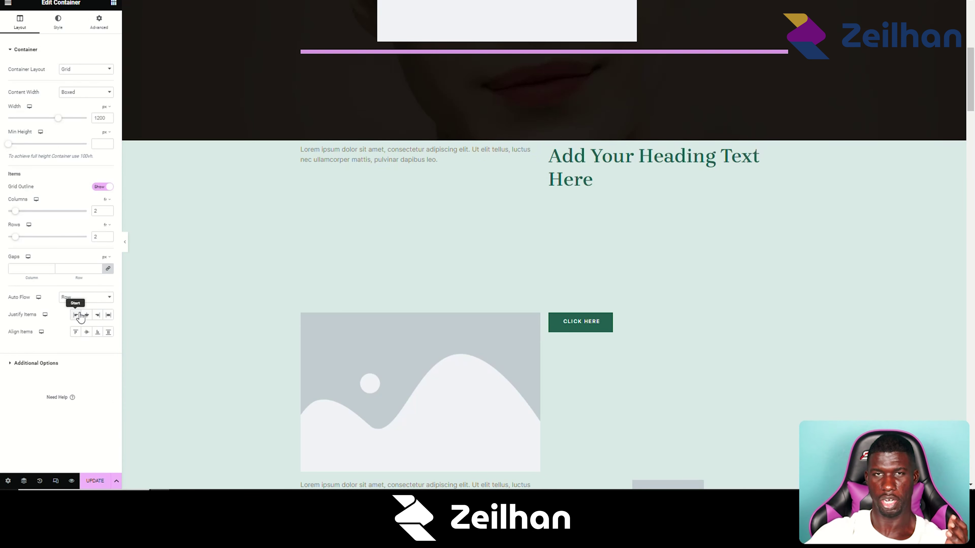
{"action": "left_click", "coordinate": [92, 298]}
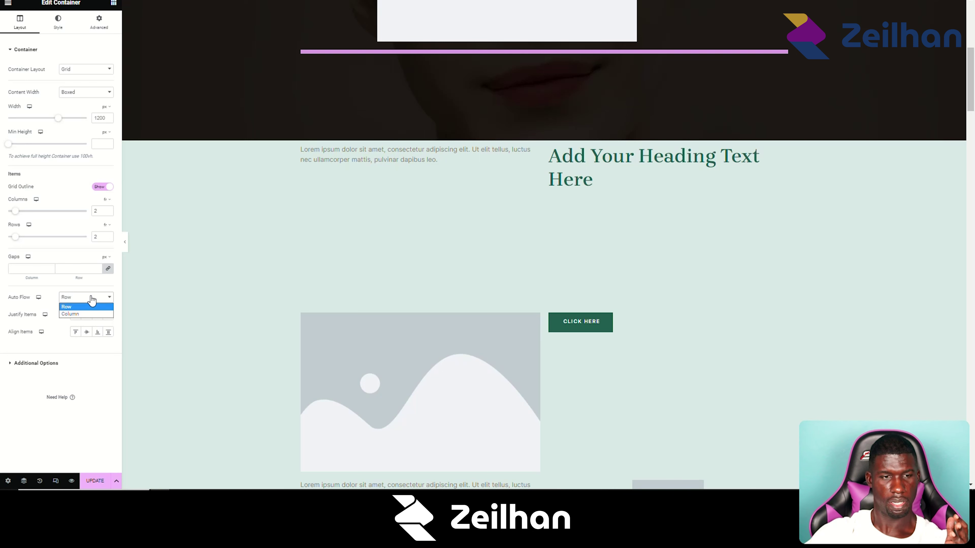
{"action": "left_click", "coordinate": [93, 314]}
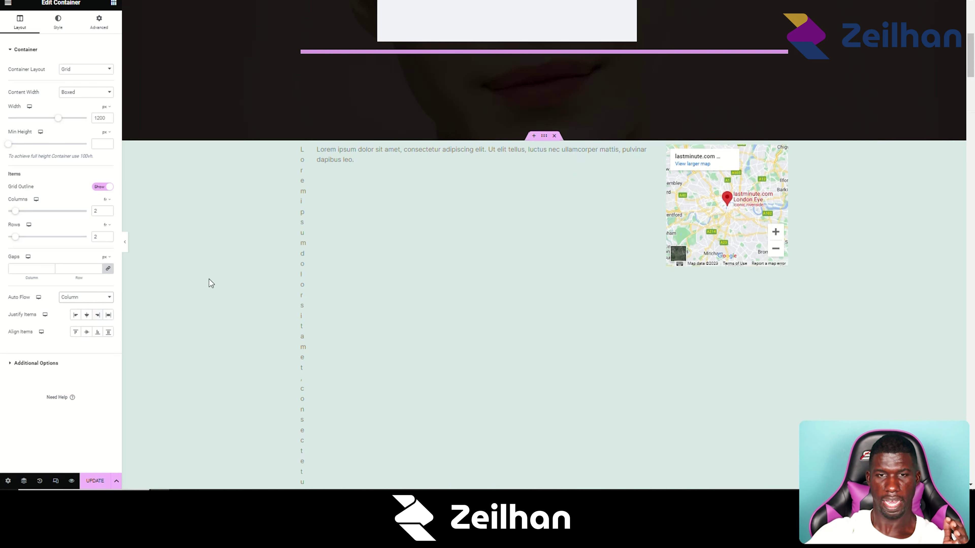
{"action": "left_click", "coordinate": [108, 301]}
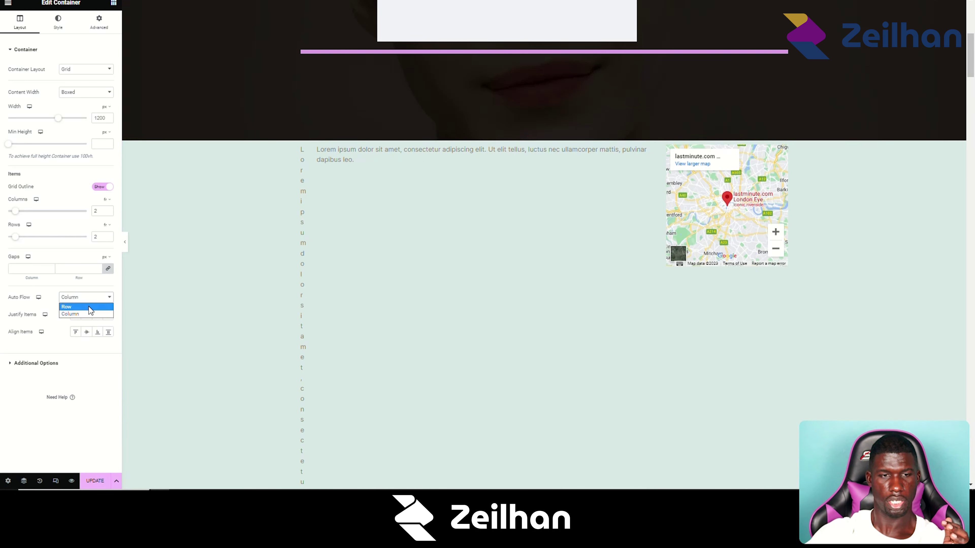
{"action": "left_click", "coordinate": [89, 306]}
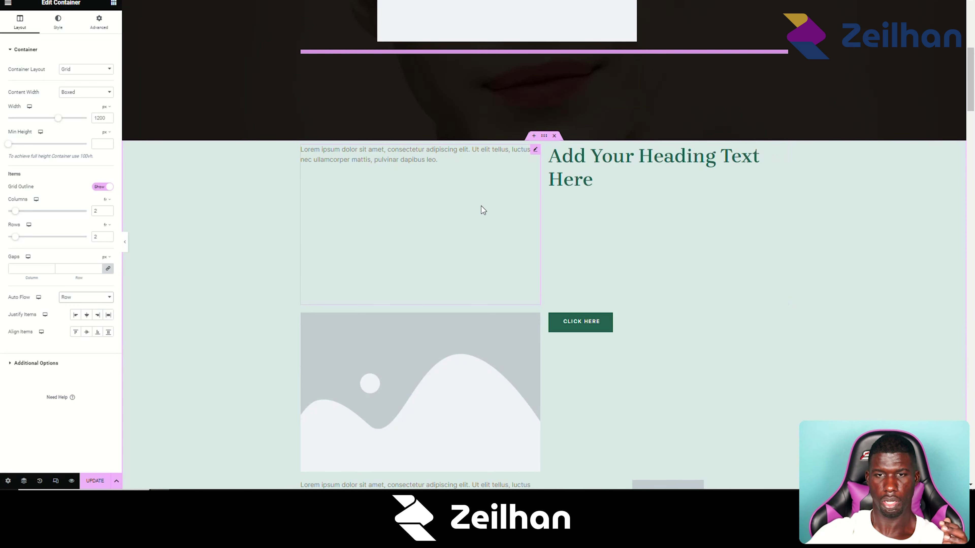
Delete the Google Maps widget from the grid's last row and check the remaining widgets.
{"action": "scroll", "coordinate": [396, 188], "scroll_direction": "down", "scroll_amount": 8}
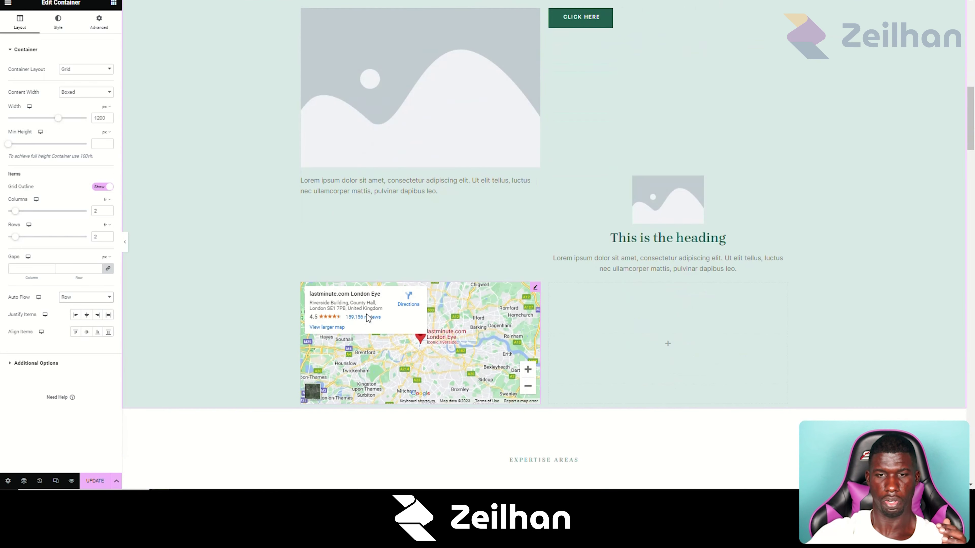
{"action": "right_click", "coordinate": [537, 293]}
{"action": "left_click", "coordinate": [556, 441]}
{"action": "scroll", "coordinate": [442, 366], "scroll_direction": "up", "scroll_amount": 4}
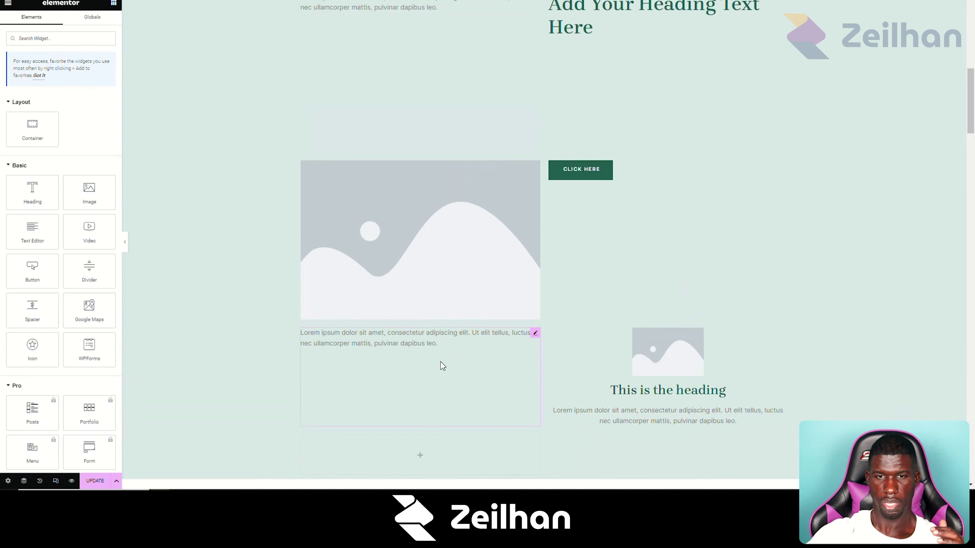
{"action": "scroll", "coordinate": [442, 365], "scroll_direction": "down", "scroll_amount": 1}
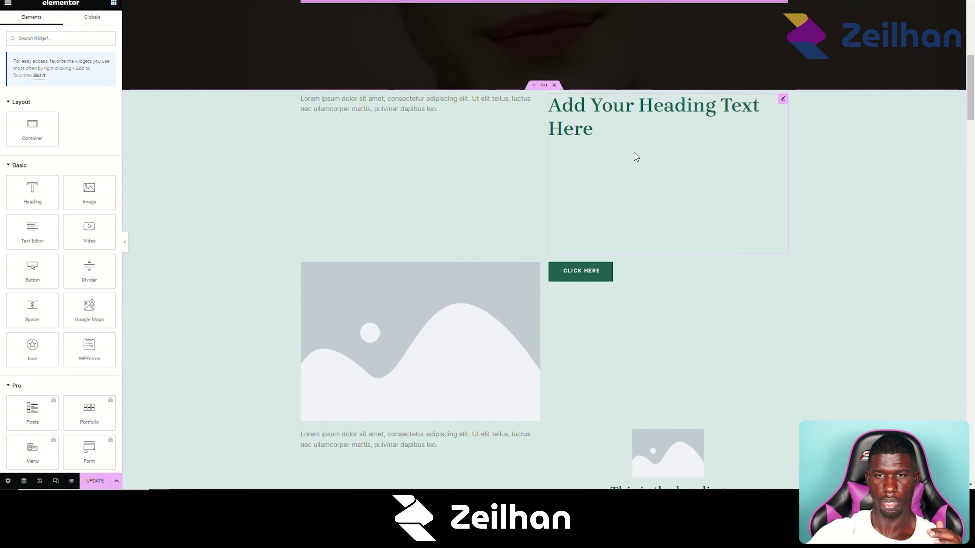
{"action": "scroll", "coordinate": [621, 154], "scroll_direction": "down", "scroll_amount": 3}
{"action": "key", "text": "Delete"}
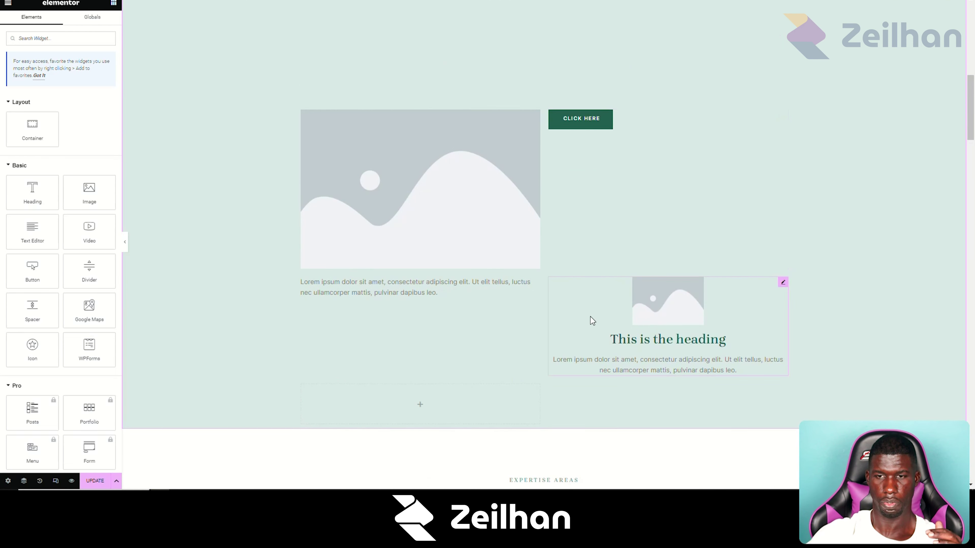
{"action": "key", "text": "ctrl+z"}
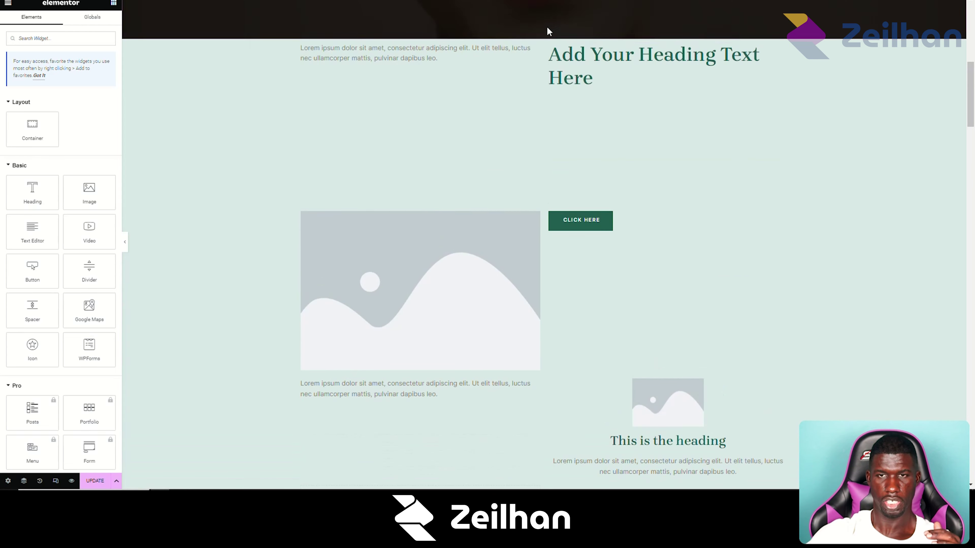
Open the grid container's settings again and change Auto Flow to Column with the map widget removed.
{"action": "right_click", "coordinate": [545, 35]}
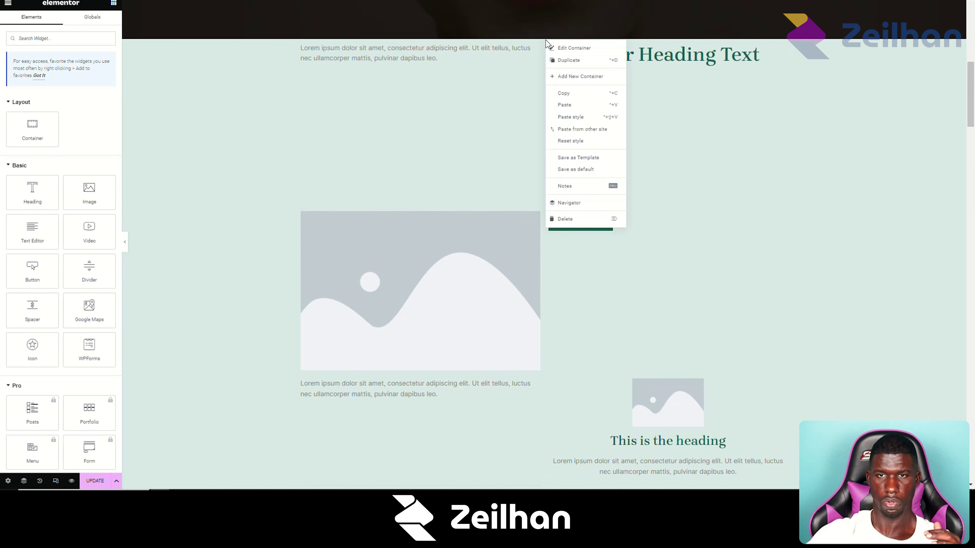
{"action": "left_click", "coordinate": [571, 43]}
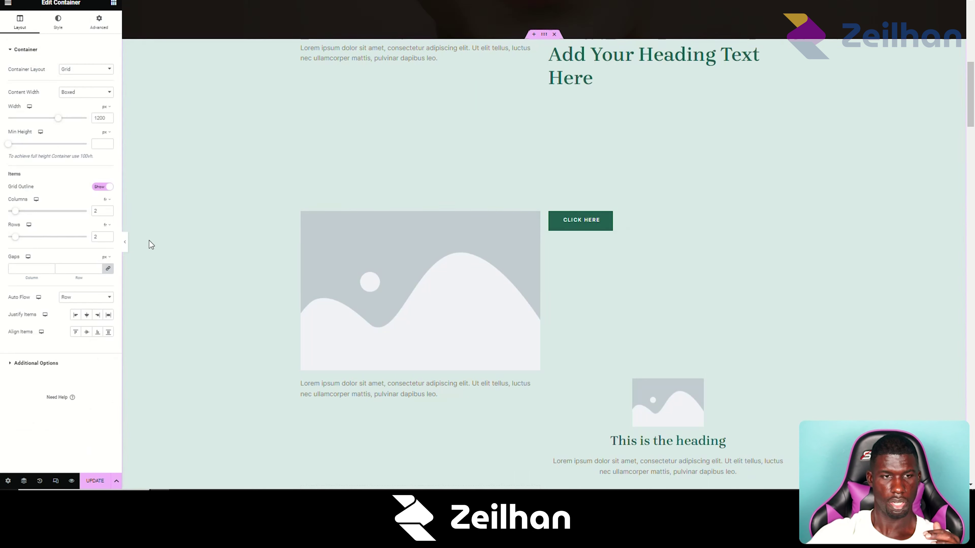
{"action": "left_click", "coordinate": [79, 298]}
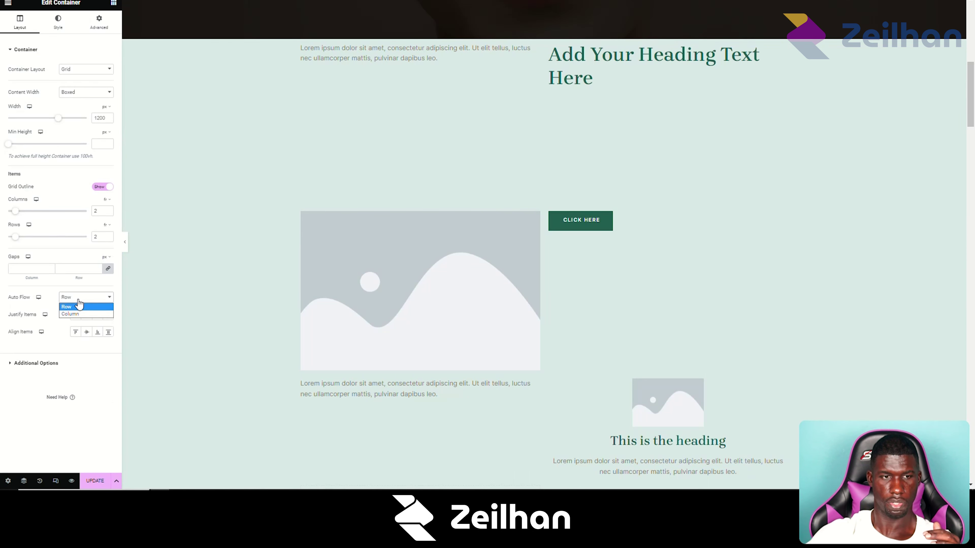
{"action": "left_click", "coordinate": [75, 314]}
{"action": "scroll", "coordinate": [291, 275], "scroll_direction": "up", "scroll_amount": 4}
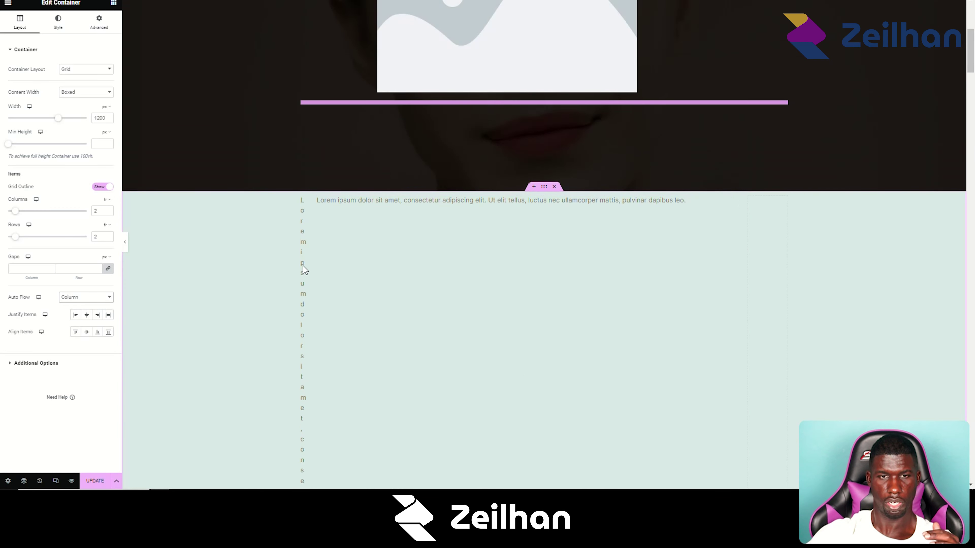
Examine the text, heading, button and image box positions down the column layout, and restore Auto Flow to Row.
{"action": "scroll", "coordinate": [766, 259], "scroll_direction": "down", "scroll_amount": 12}
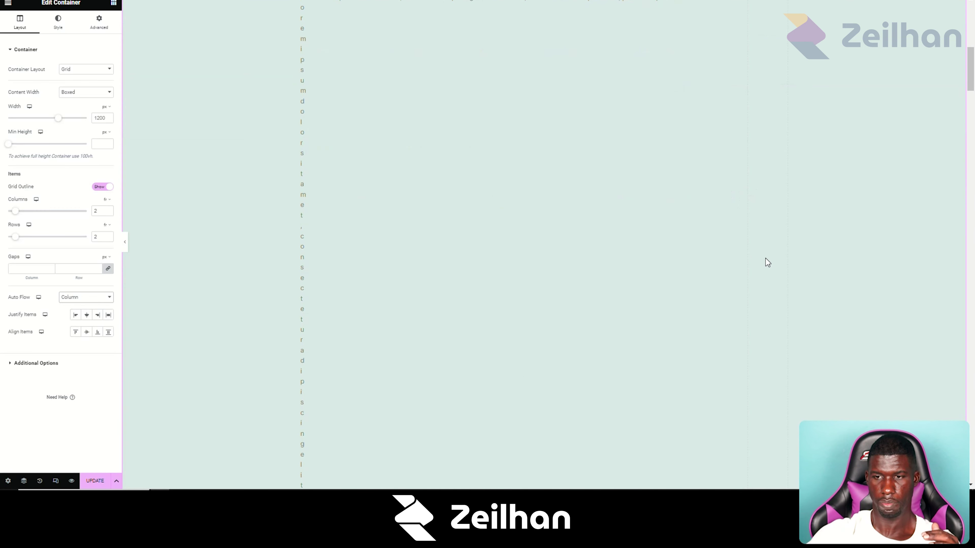
{"action": "scroll", "coordinate": [758, 367], "scroll_direction": "down", "scroll_amount": 14}
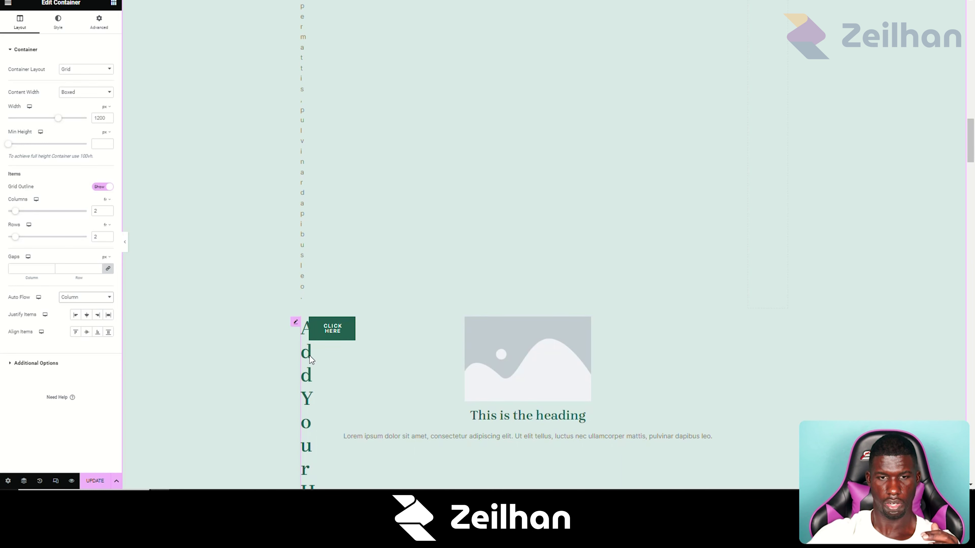
{"action": "scroll", "coordinate": [333, 326], "scroll_direction": "down", "scroll_amount": 4}
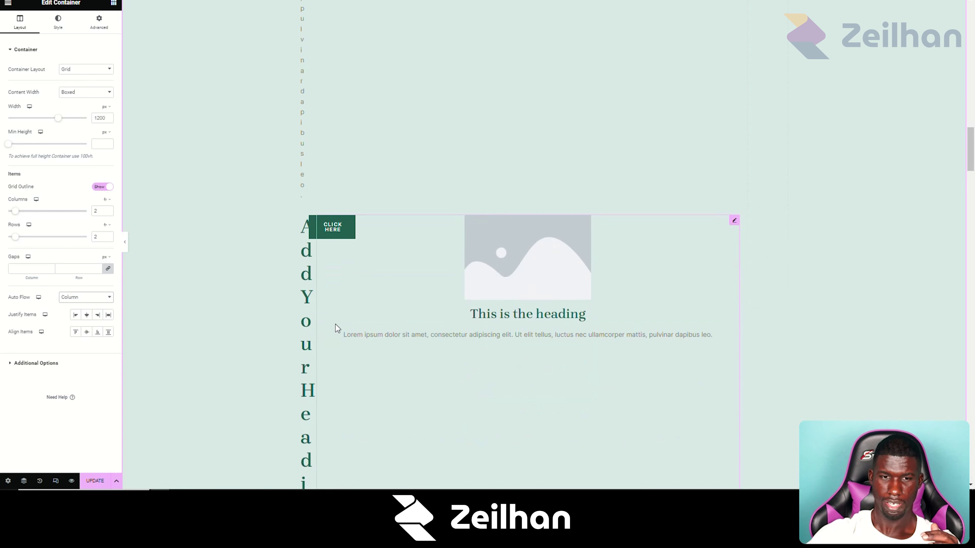
{"action": "scroll", "coordinate": [747, 227], "scroll_direction": "down", "scroll_amount": 20}
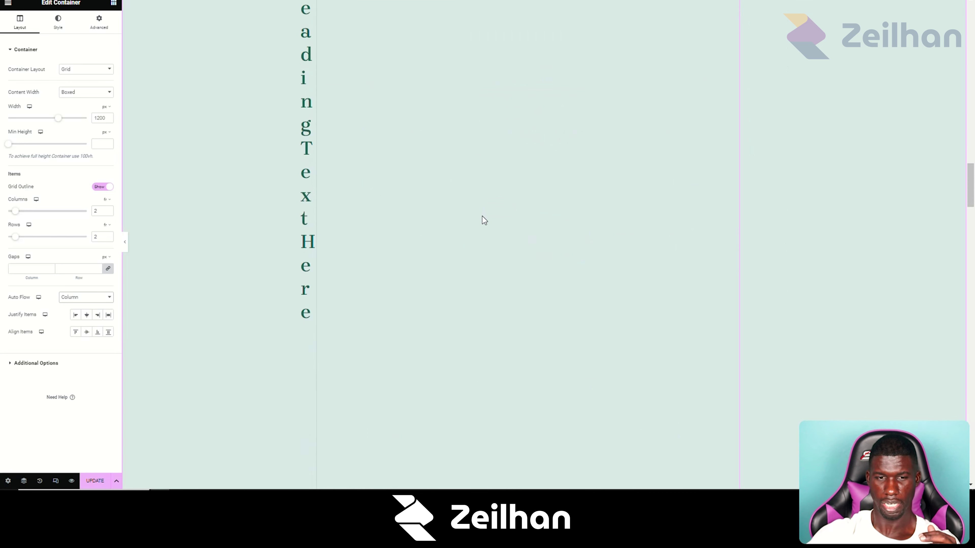
{"action": "scroll", "coordinate": [383, 212], "scroll_direction": "down", "scroll_amount": 4}
{"action": "scroll", "coordinate": [370, 213], "scroll_direction": "up", "scroll_amount": 10}
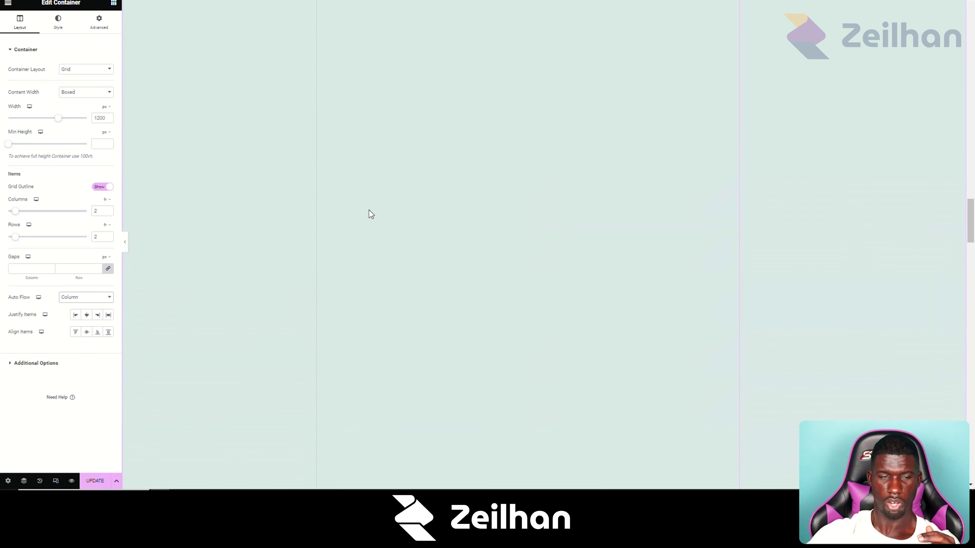
{"action": "left_click", "coordinate": [85, 300]}
{"action": "left_click", "coordinate": [84, 306]}
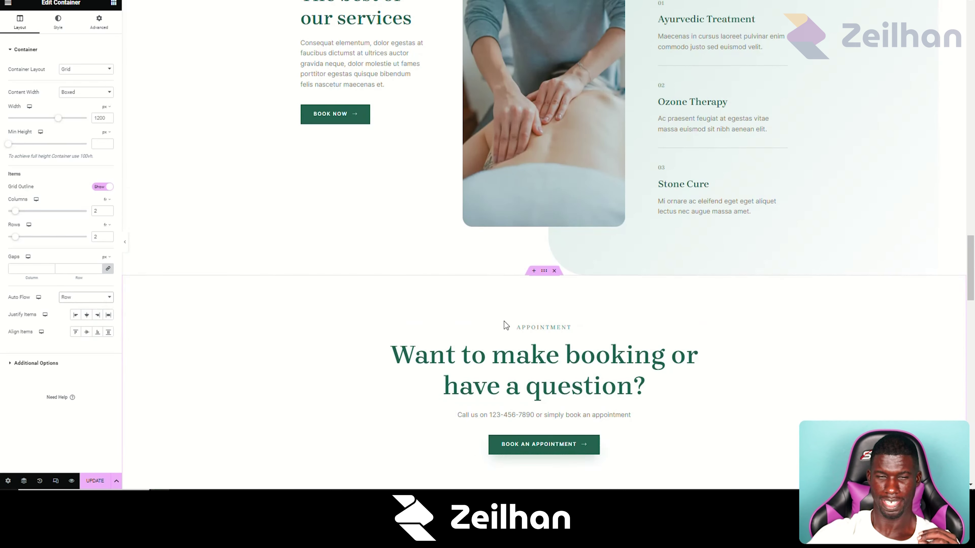
Set the grid container's Justify Items to Center.
{"action": "scroll", "coordinate": [487, 313], "scroll_direction": "up", "scroll_amount": 15}
{"action": "scroll", "coordinate": [476, 317], "scroll_direction": "up", "scroll_amount": 10}
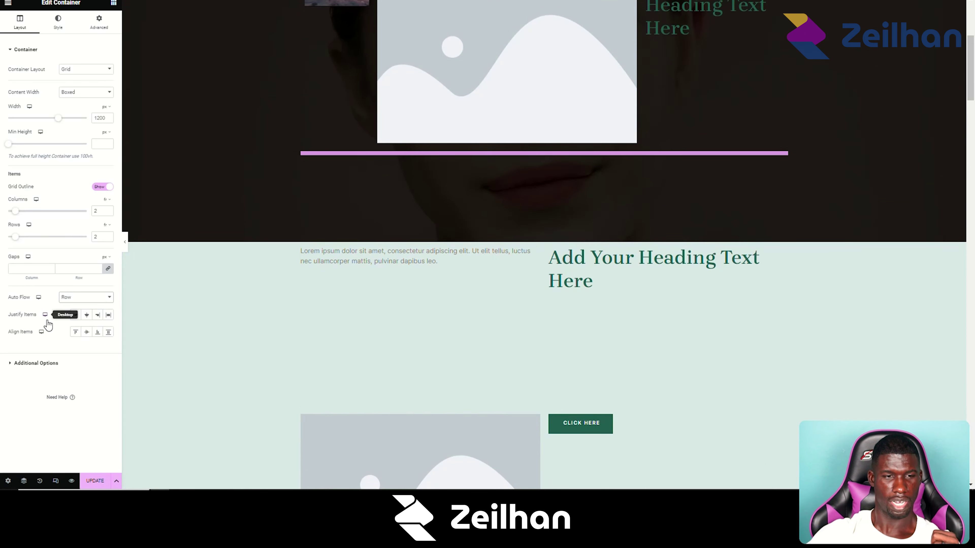
{"action": "left_click", "coordinate": [86, 316]}
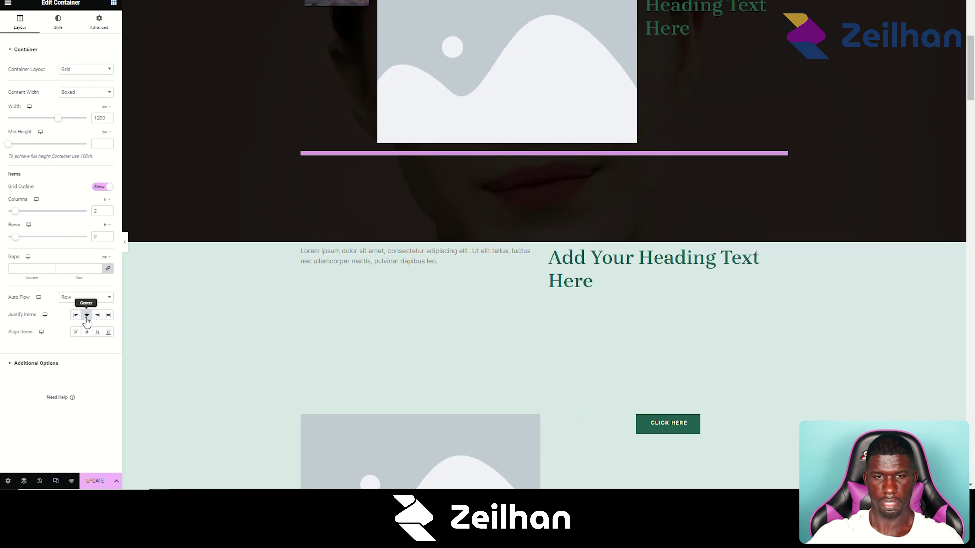
Try Justify Items set to End and Stretch on the grid container and compare the widget positions.
{"action": "left_click", "coordinate": [101, 320]}
{"action": "scroll", "coordinate": [176, 301], "scroll_direction": "down", "scroll_amount": 3}
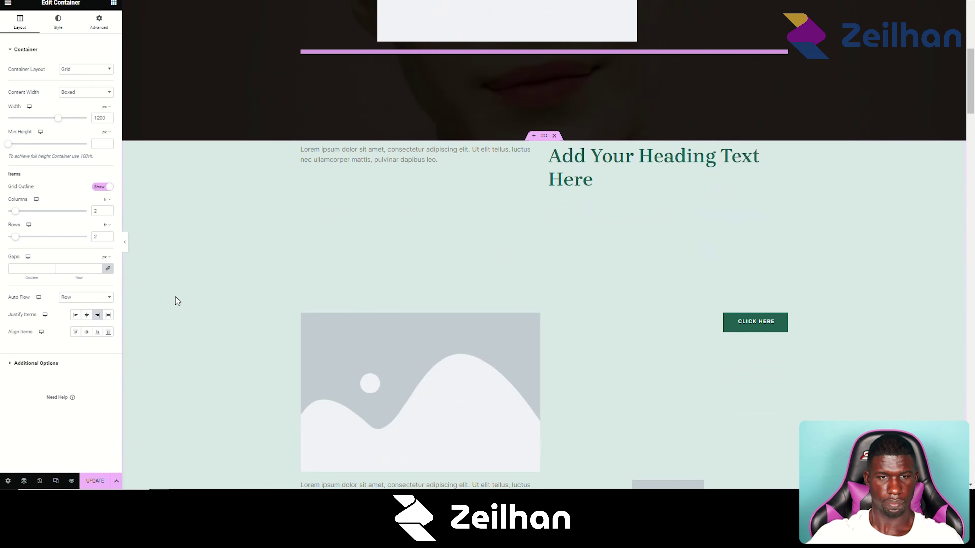
{"action": "left_click", "coordinate": [111, 316]}
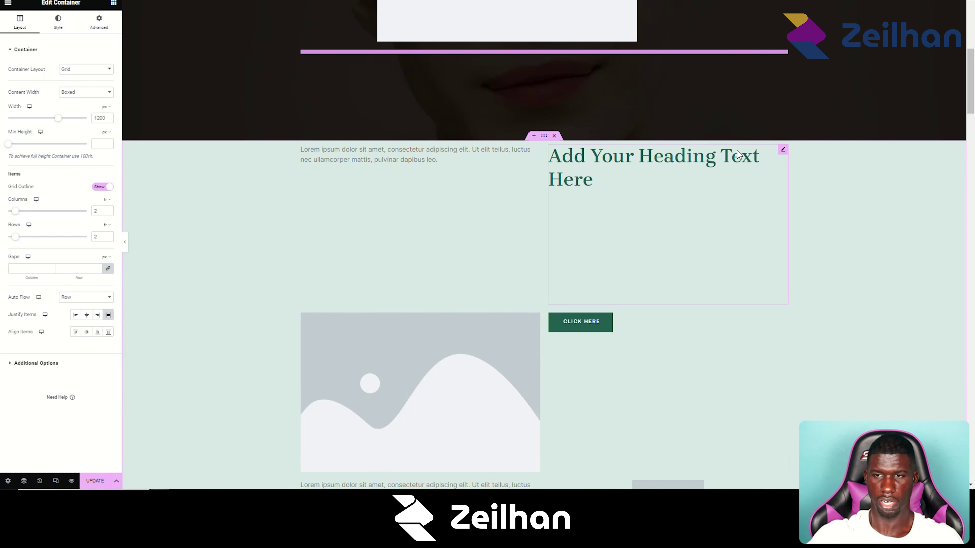
Shorten the heading widget's title in the grid to "Add Your".
{"action": "left_click", "coordinate": [573, 180]}
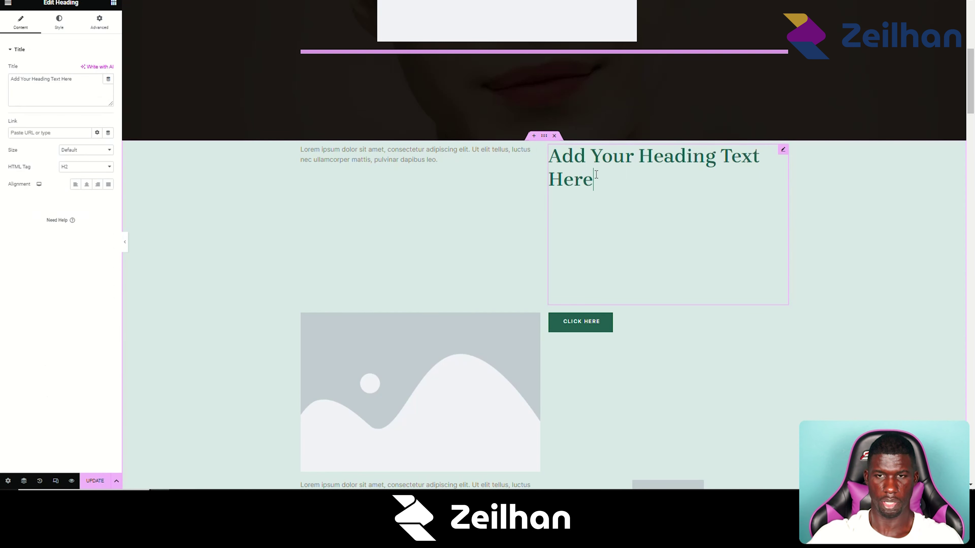
{"action": "left_click_drag", "start_coordinate": [77, 79], "coordinate": [34, 80]}
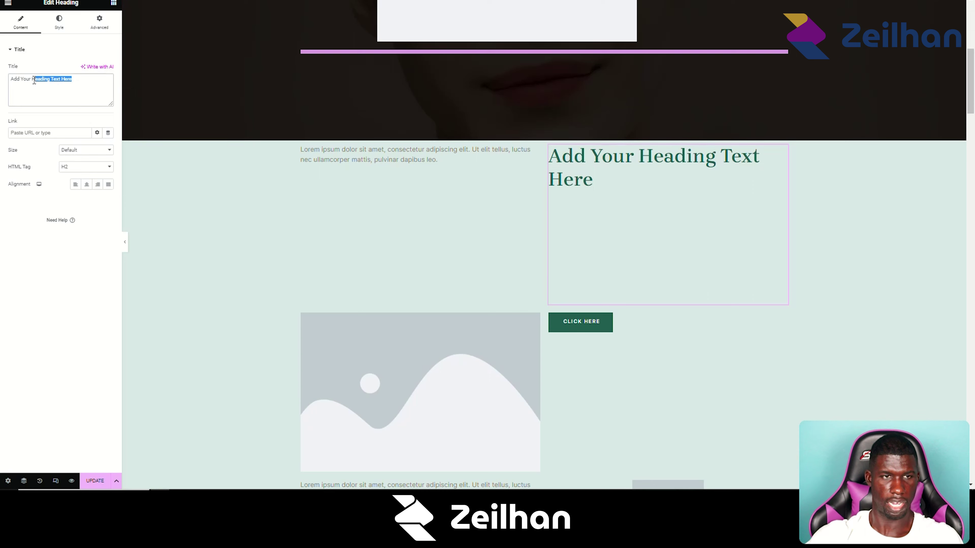
{"action": "key", "text": "BackSpace"}
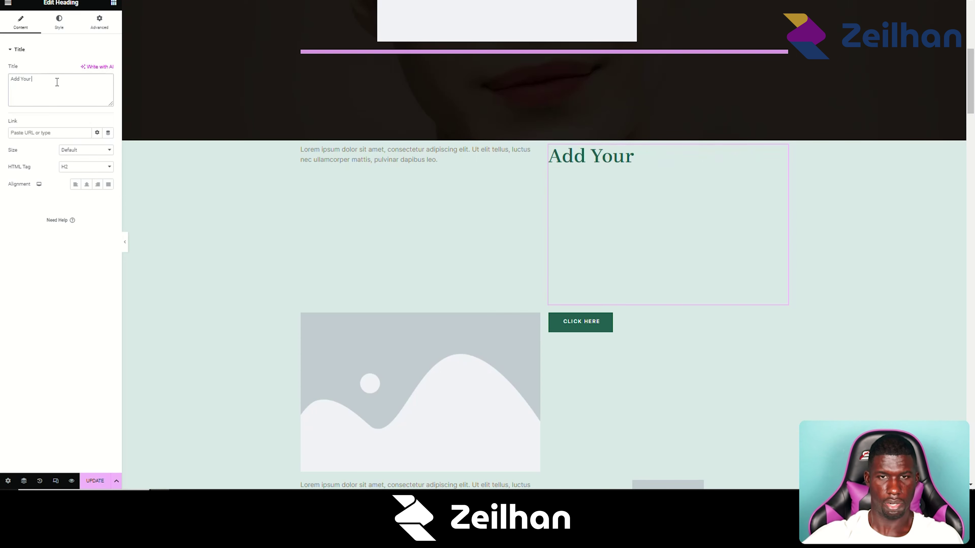
Reopen the grid container's settings and try Justify Items at Start, End and Stretch with the shortened heading.
{"action": "right_click", "coordinate": [545, 143]}
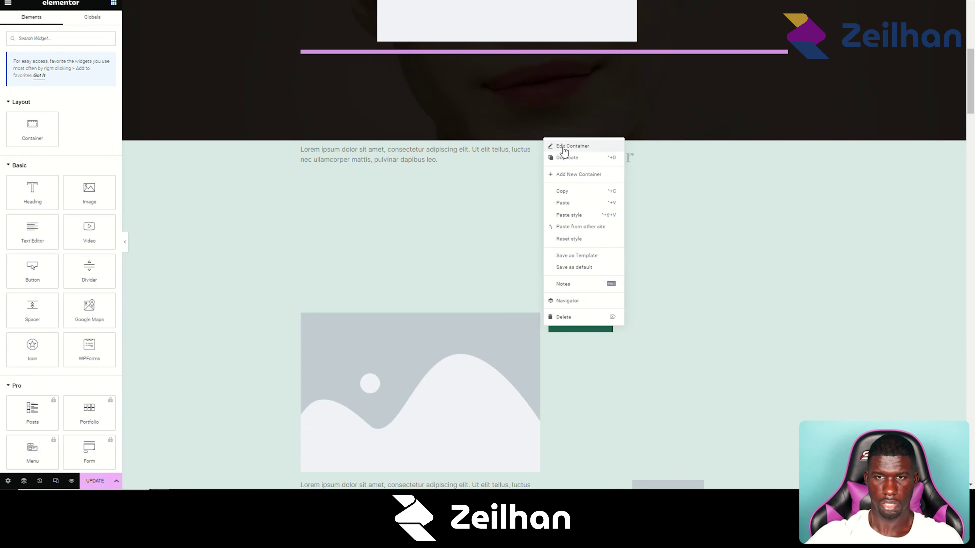
{"action": "left_click", "coordinate": [562, 146]}
{"action": "left_click", "coordinate": [78, 311]}
{"action": "left_click", "coordinate": [98, 317]}
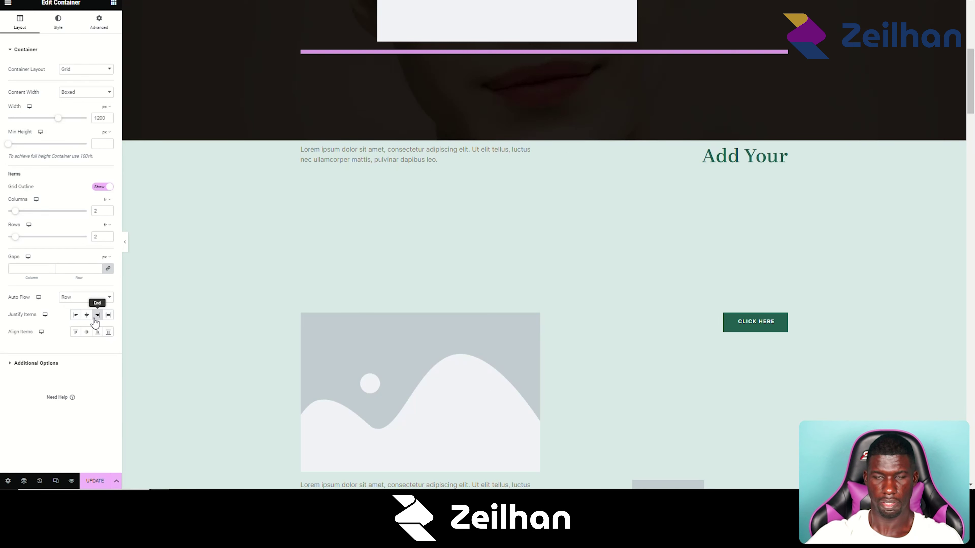
{"action": "scroll", "coordinate": [653, 313], "scroll_direction": "down", "scroll_amount": 5}
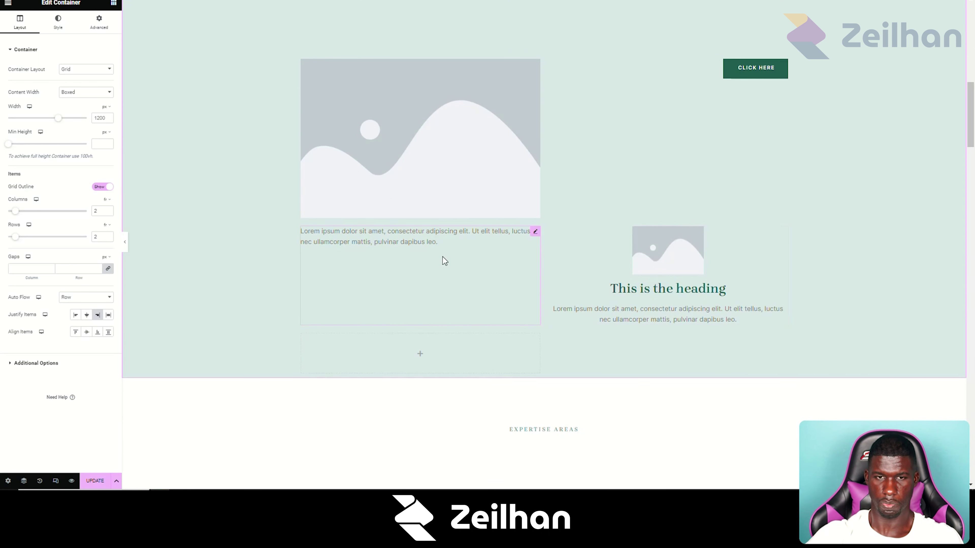
{"action": "left_click", "coordinate": [109, 316]}
{"action": "scroll", "coordinate": [499, 283], "scroll_direction": "up", "scroll_amount": 4}
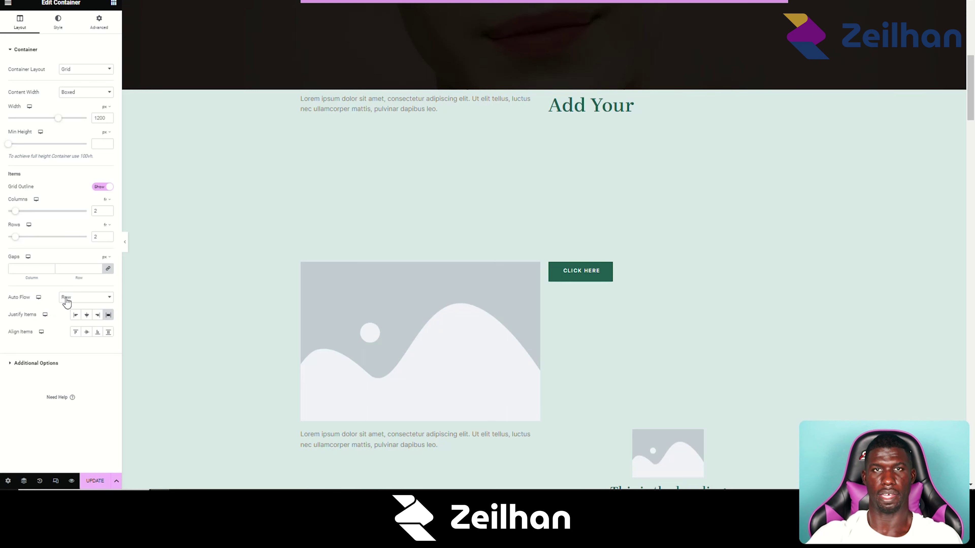
Set the grid container's Align Items and Justify Items to Center, switching Align Items off and on again to compare.
{"action": "left_click", "coordinate": [87, 332]}
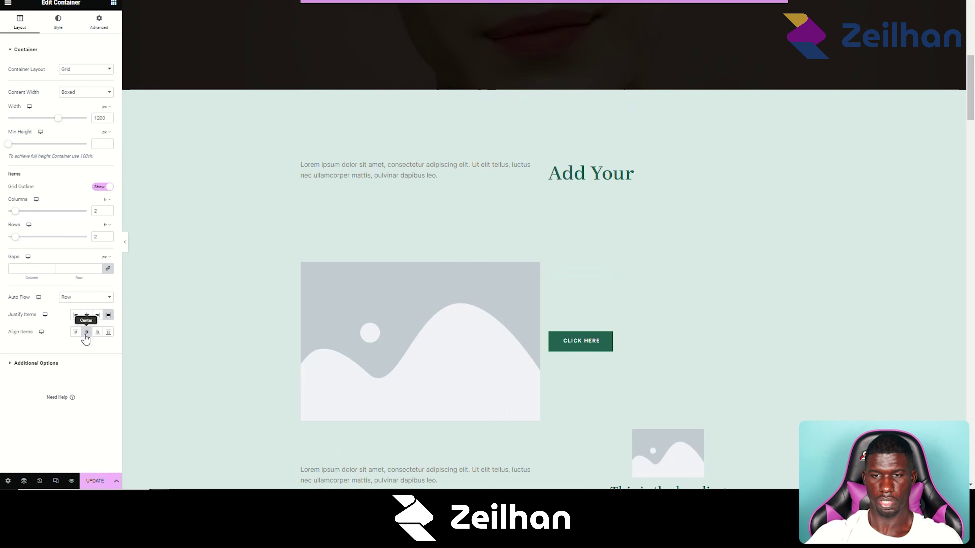
{"action": "left_click", "coordinate": [86, 316]}
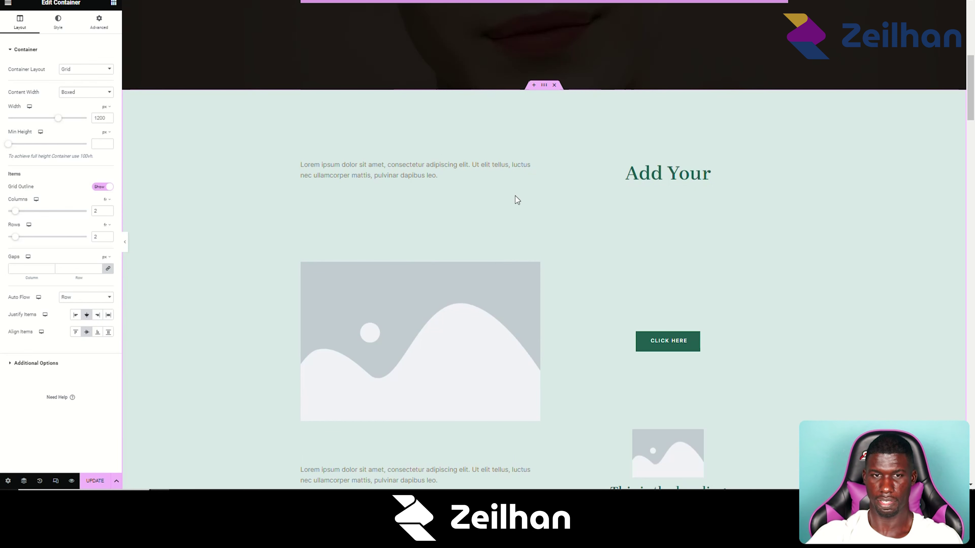
{"action": "left_click", "coordinate": [87, 332]}
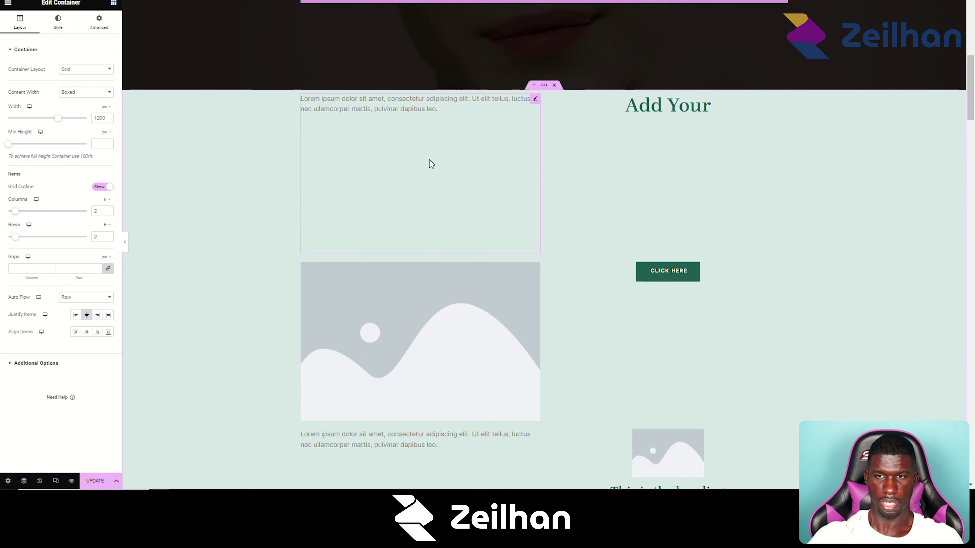
{"action": "left_click", "coordinate": [87, 336]}
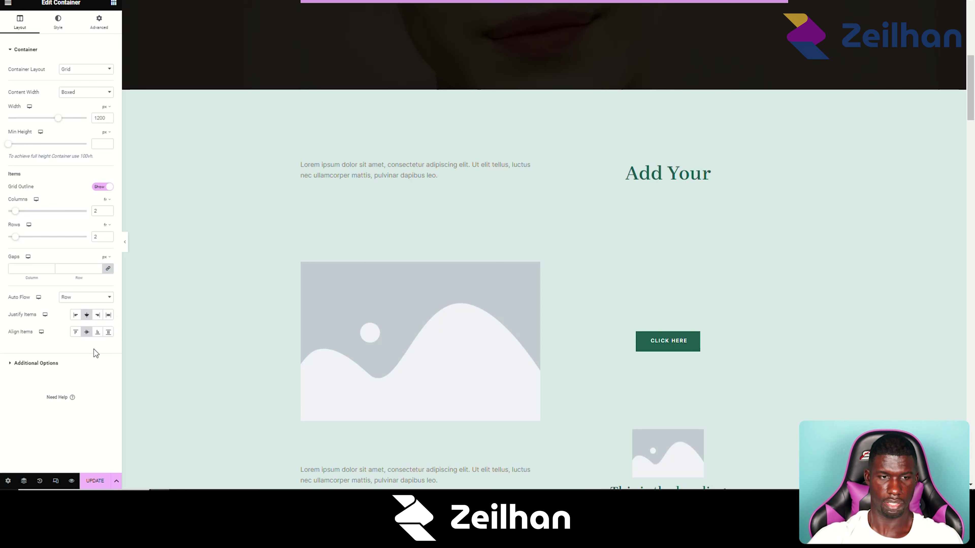
Try Align Items at End, set it to Stretch, and check the widgets down to the grid's last row.
{"action": "left_click", "coordinate": [98, 334]}
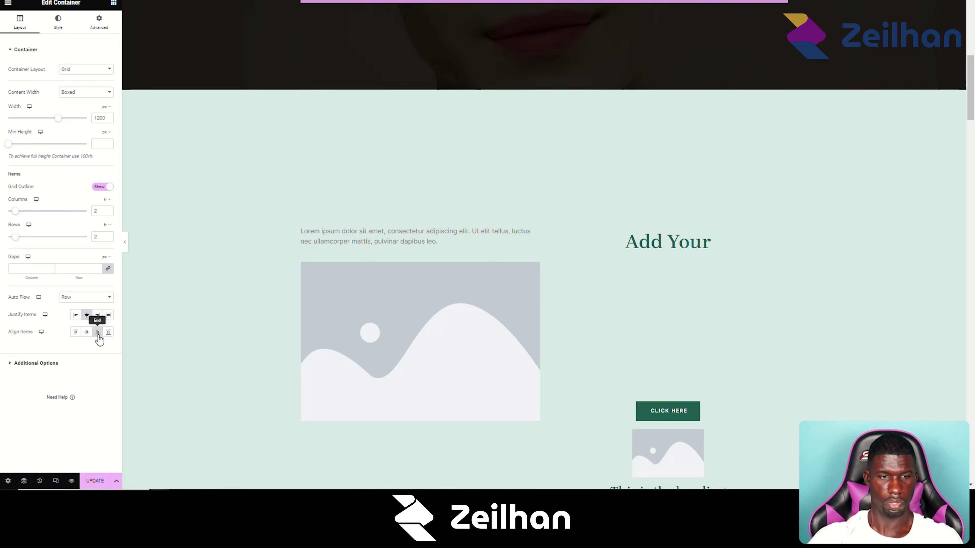
{"action": "left_click", "coordinate": [108, 332]}
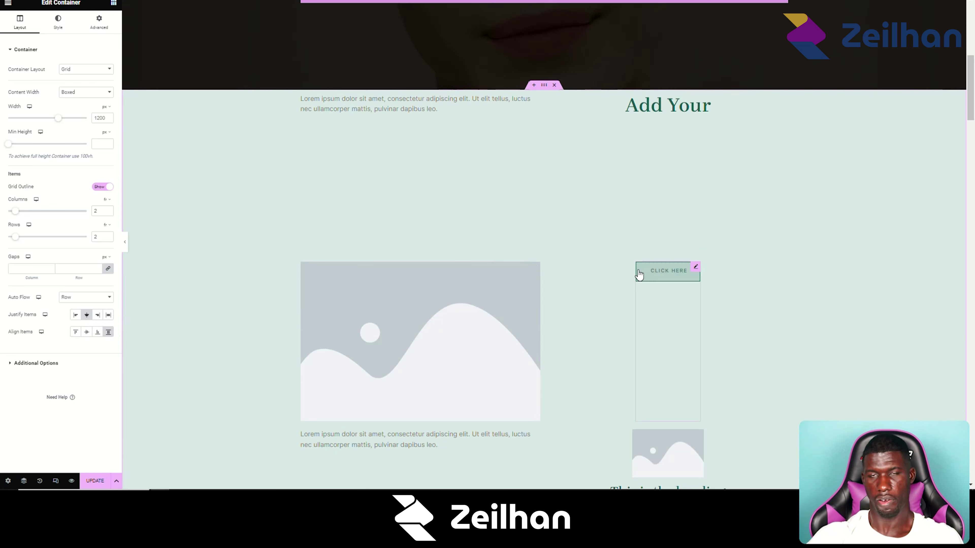
{"action": "scroll", "coordinate": [798, 211], "scroll_direction": "down", "scroll_amount": 8}
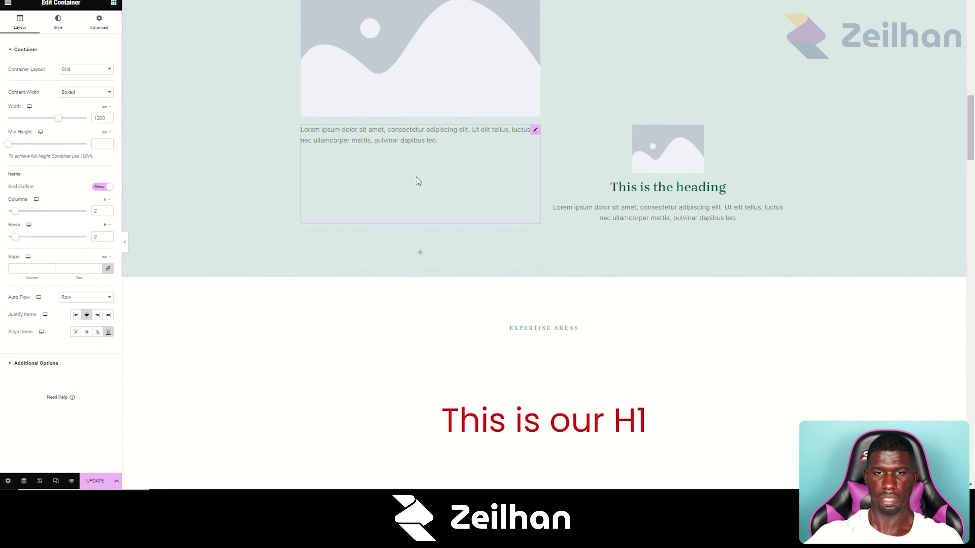
{"action": "scroll", "coordinate": [420, 272], "scroll_direction": "down", "scroll_amount": 1}
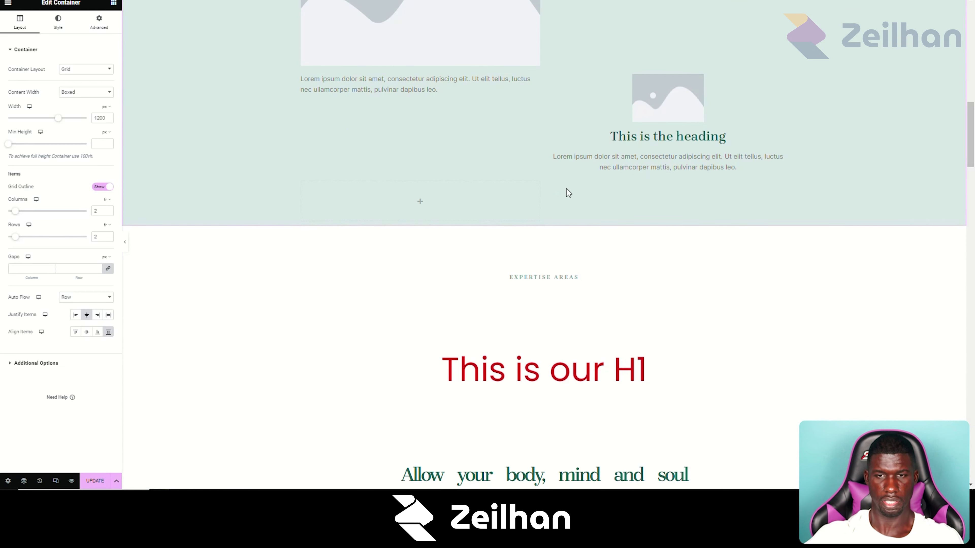
{"action": "scroll", "coordinate": [428, 187], "scroll_direction": "up", "scroll_amount": 6}
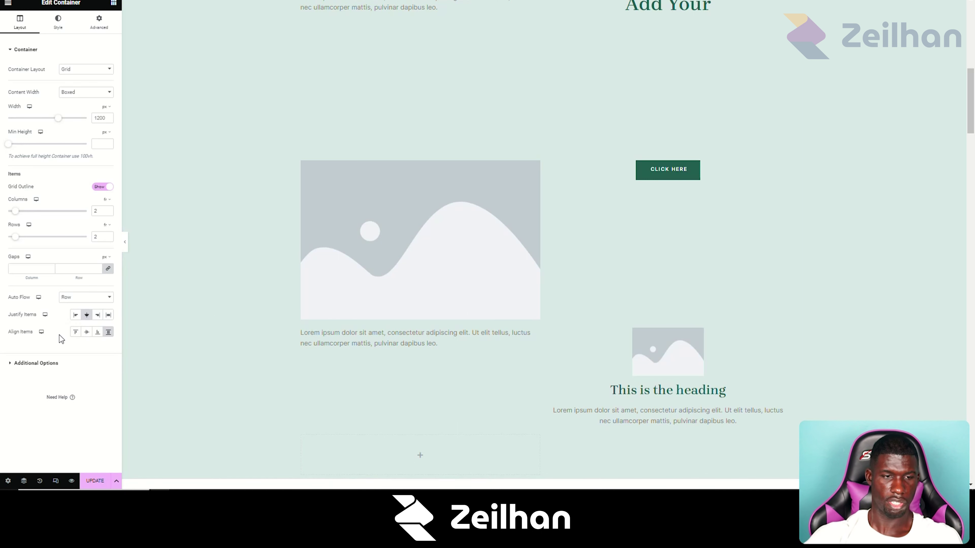
Examine the Overflow and HTML Tag choices in the grid container's additional options.
{"action": "left_click", "coordinate": [31, 362]}
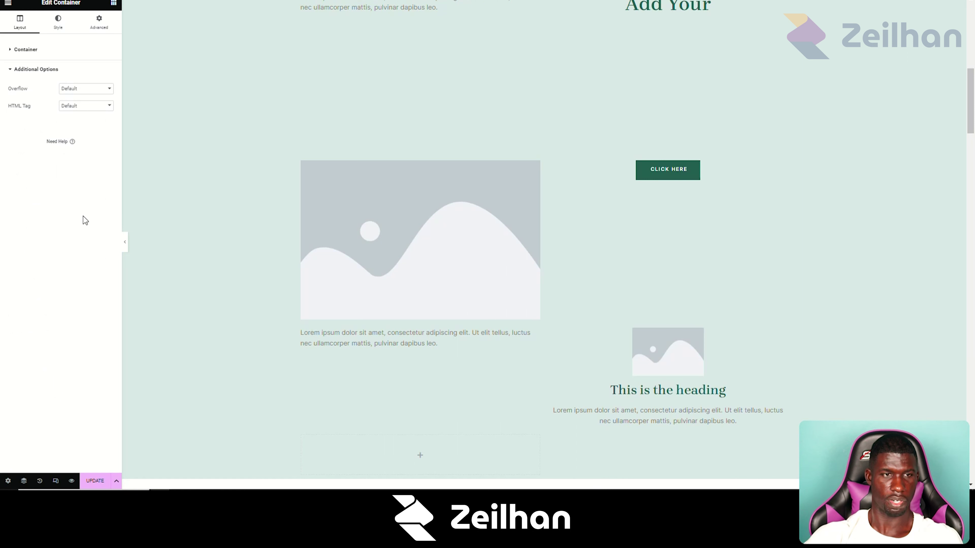
{"action": "left_click", "coordinate": [93, 89]}
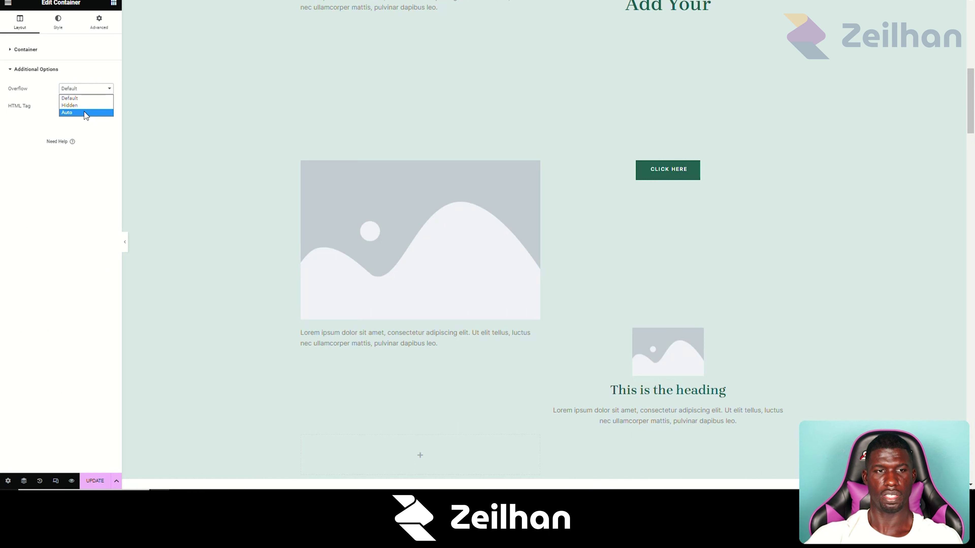
{"action": "left_click", "coordinate": [90, 137]}
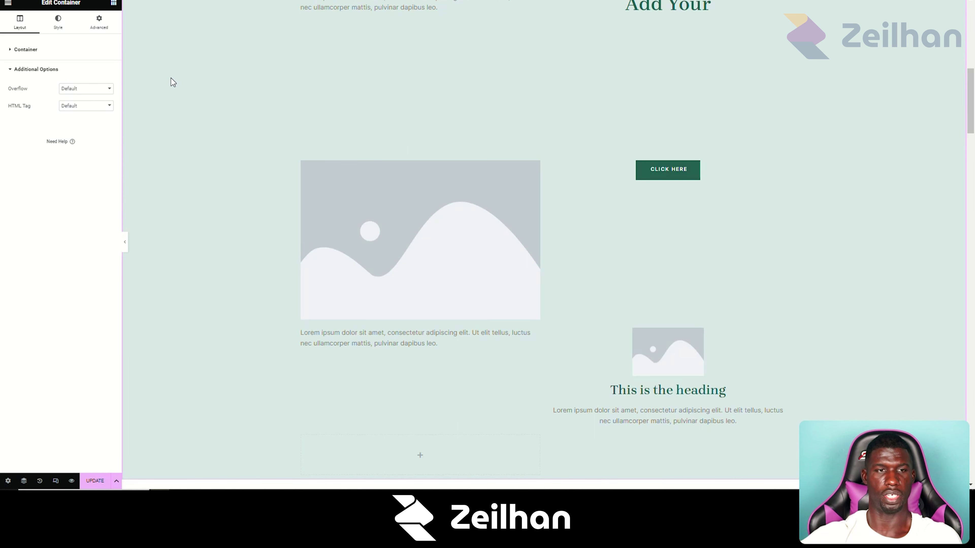
{"action": "scroll", "coordinate": [500, 274], "scroll_direction": "up", "scroll_amount": 3}
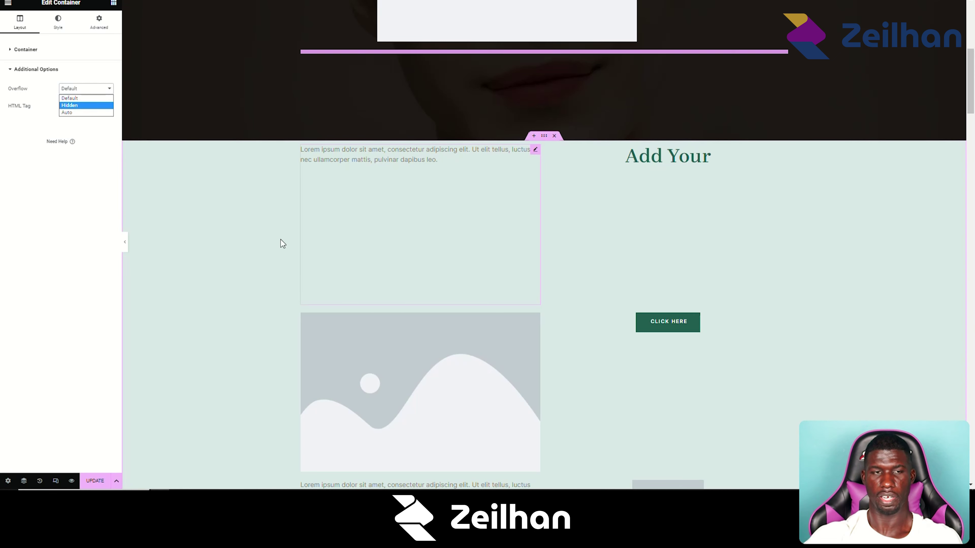
{"action": "left_click", "coordinate": [89, 205]}
{"action": "left_click", "coordinate": [86, 106]}
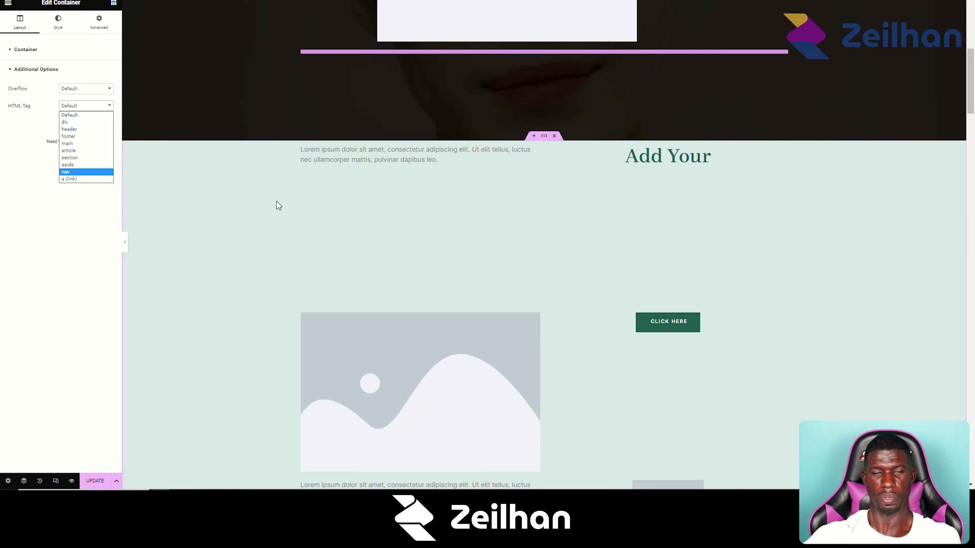
Add a new grid container with one column and two rows below the current grid container.
{"action": "scroll", "coordinate": [284, 207], "scroll_direction": "down", "scroll_amount": 5}
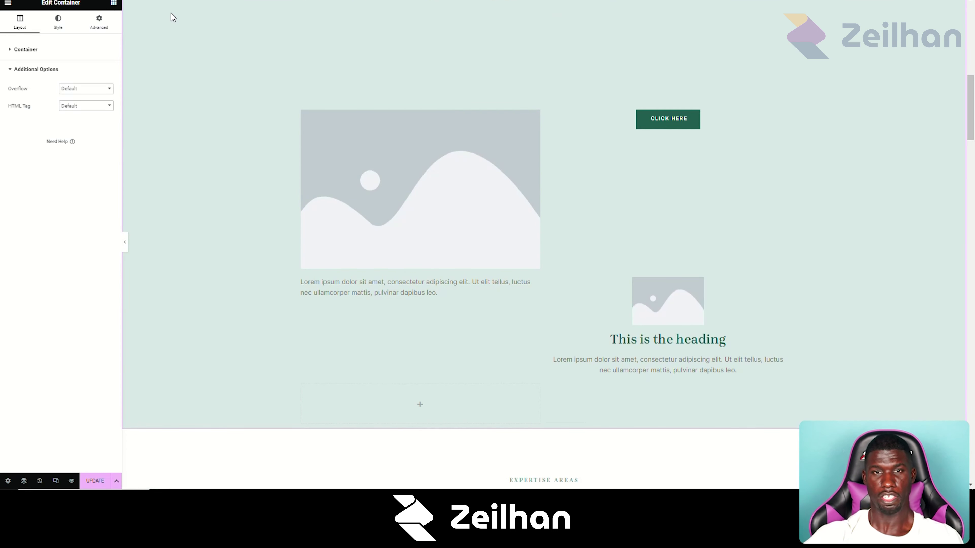
{"action": "scroll", "coordinate": [548, 211], "scroll_direction": "down", "scroll_amount": 5}
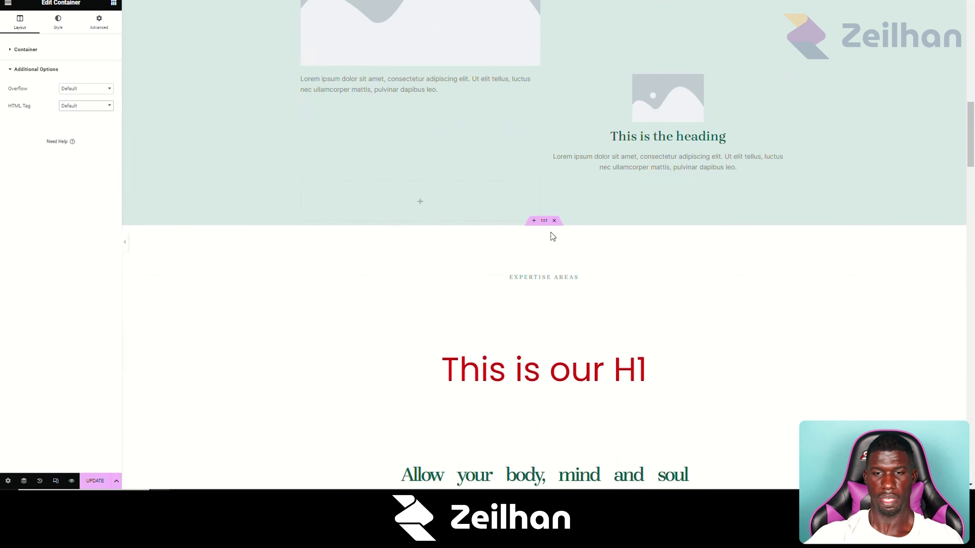
{"action": "left_click", "coordinate": [533, 221]}
{"action": "left_click", "coordinate": [526, 263]}
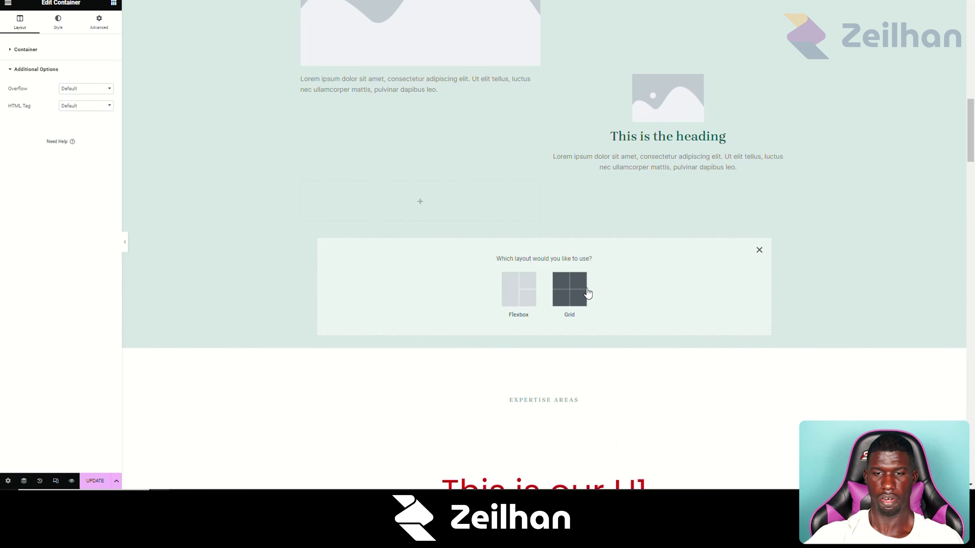
{"action": "left_click", "coordinate": [569, 289]}
{"action": "left_click", "coordinate": [485, 300]}
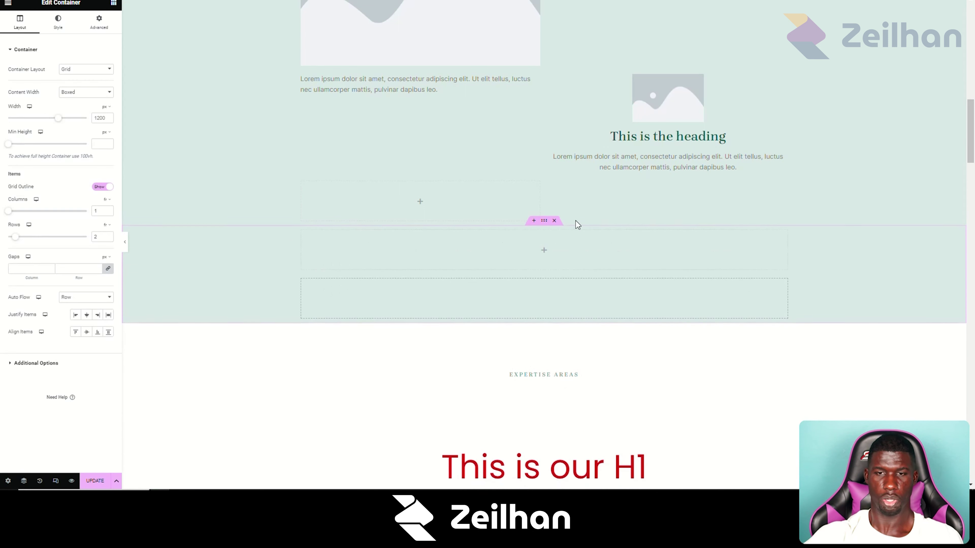
Place an Image widget in the new grid's first row and a Divider widget in its second row.
{"action": "left_click", "coordinate": [116, 5]}
{"action": "left_click_drag", "start_coordinate": [87, 187], "coordinate": [363, 250]}
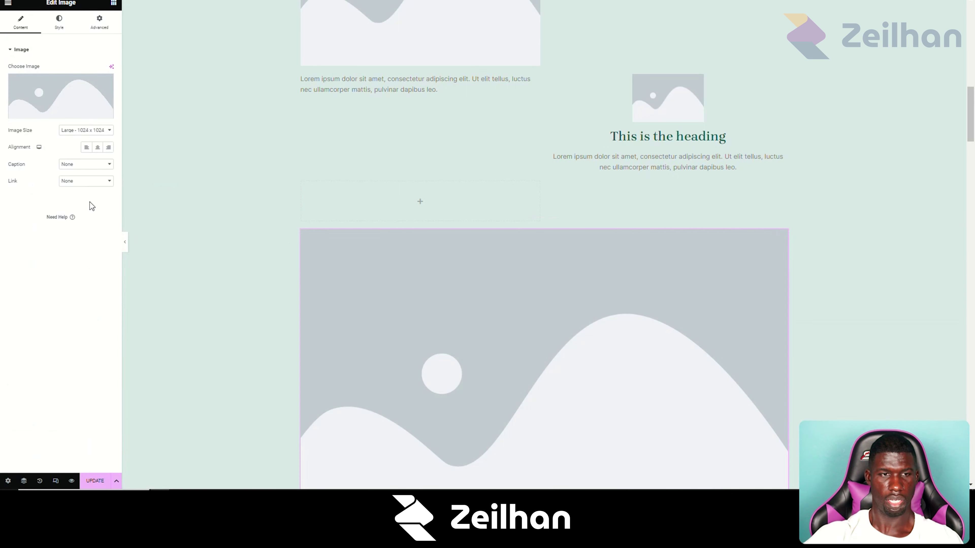
{"action": "left_click", "coordinate": [114, 3]}
{"action": "scroll", "coordinate": [388, 300], "scroll_direction": "down", "scroll_amount": 6}
{"action": "scroll", "coordinate": [380, 332], "scroll_direction": "down", "scroll_amount": 4}
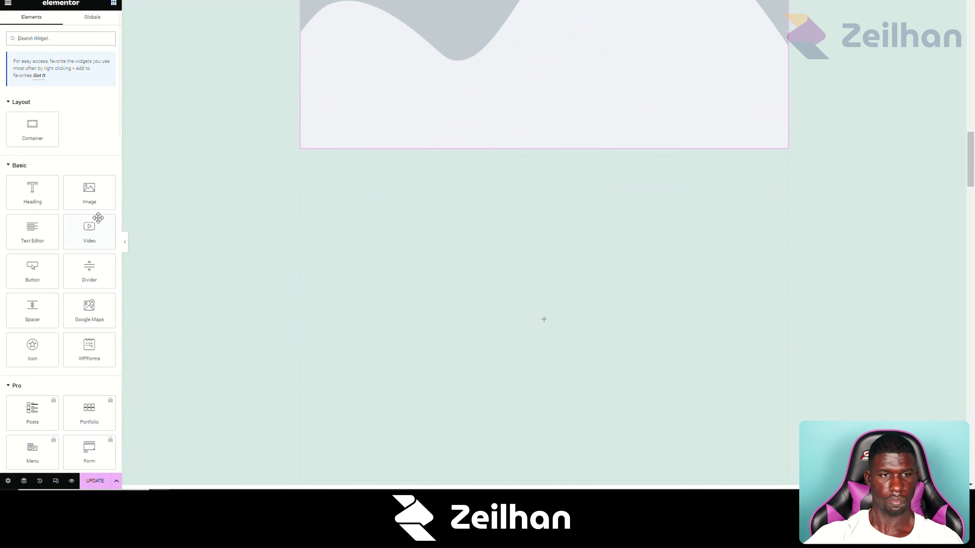
{"action": "left_click_drag", "start_coordinate": [115, 271], "coordinate": [503, 269]}
Insert a Button widget above the divider and an Icon widget in the empty row below it.
{"action": "left_click", "coordinate": [116, 4]}
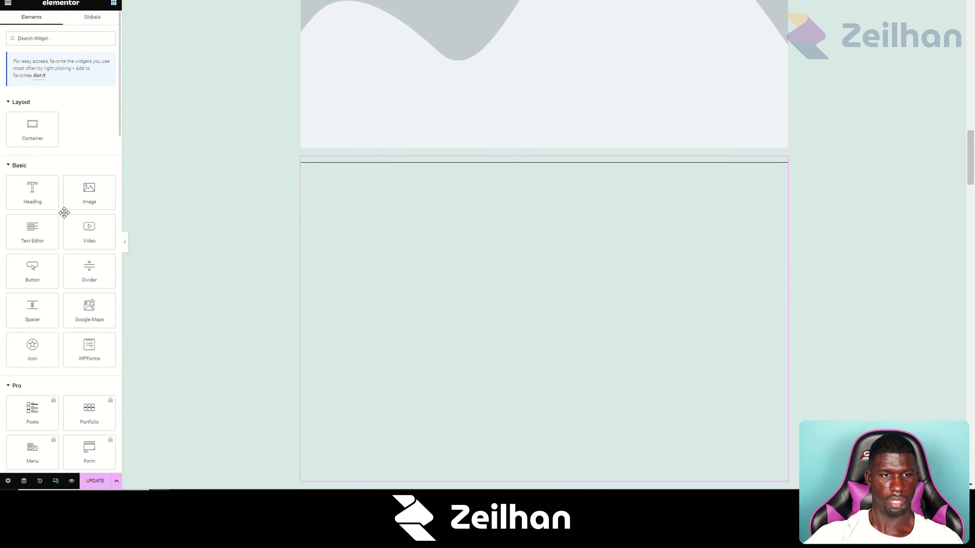
{"action": "left_click_drag", "start_coordinate": [48, 270], "coordinate": [527, 317]}
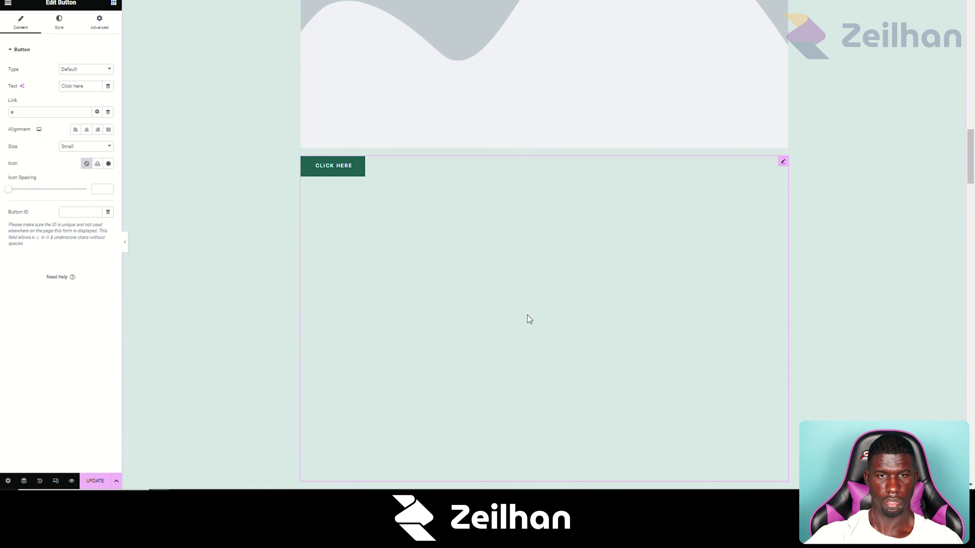
{"action": "scroll", "coordinate": [346, 261], "scroll_direction": "down", "scroll_amount": 4}
{"action": "left_click", "coordinate": [113, 5]}
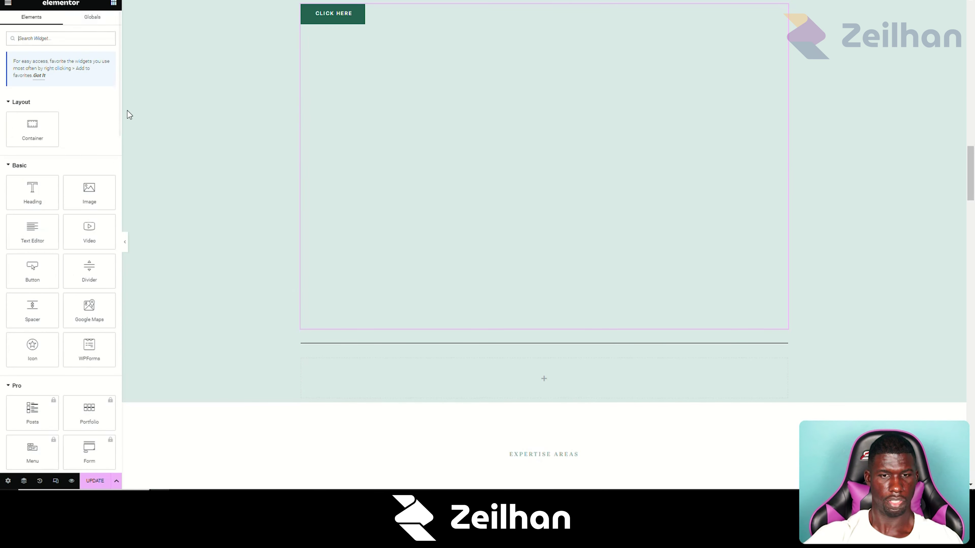
{"action": "mouse_move", "coordinate": [86, 343]}
{"action": "left_mouse_down"}
{"action": "mouse_move", "coordinate": [209, 333]}
{"action": "mouse_move", "coordinate": [162, 324]}
{"action": "mouse_move", "coordinate": [101, 331]}
{"action": "left_mouse_up"}
{"action": "left_click_drag", "start_coordinate": [38, 360], "coordinate": [398, 370]}
Open the one-column grid container's settings, set Align Items to Start, and check its widgets.
{"action": "scroll", "coordinate": [650, 367], "scroll_direction": "up", "scroll_amount": 10}
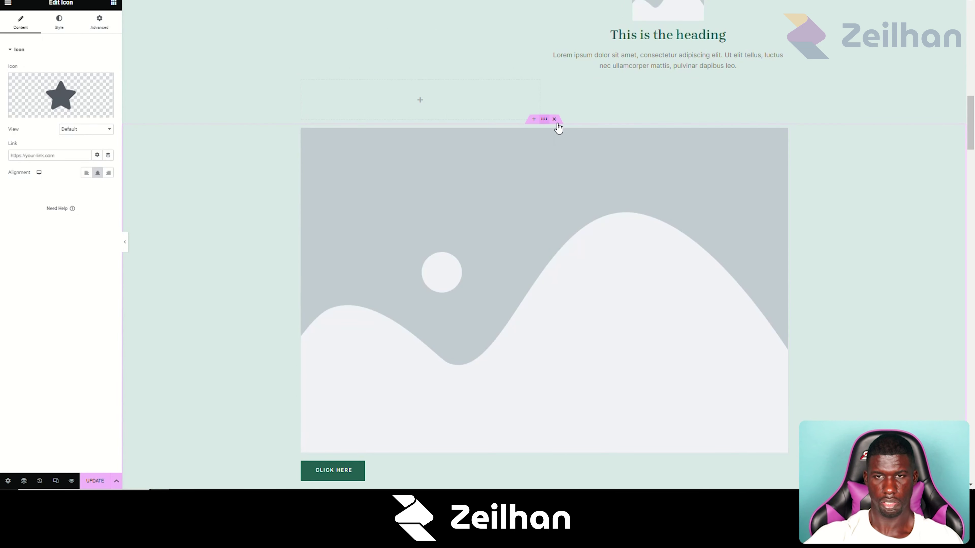
{"action": "right_click", "coordinate": [552, 123]}
{"action": "left_click", "coordinate": [568, 126]}
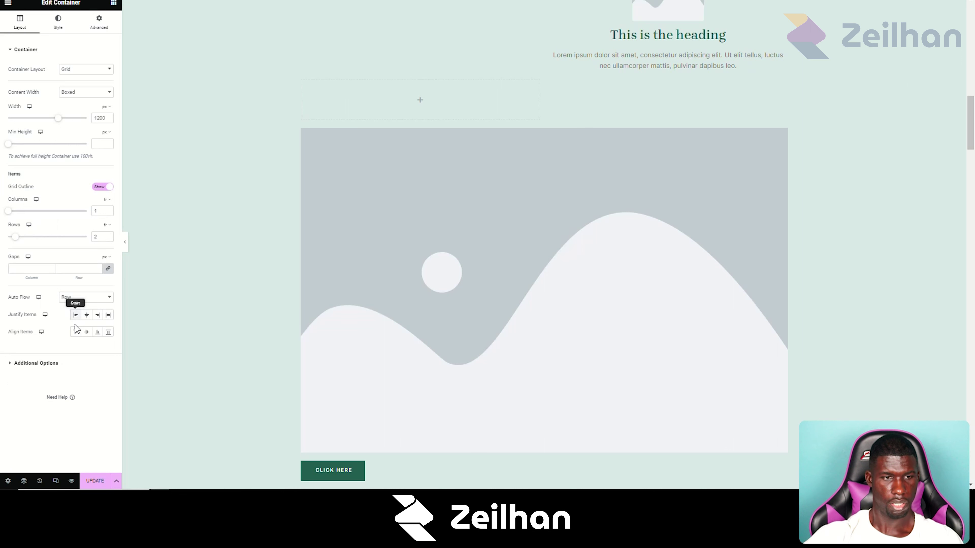
{"action": "scroll", "coordinate": [289, 351], "scroll_direction": "down", "scroll_amount": 8}
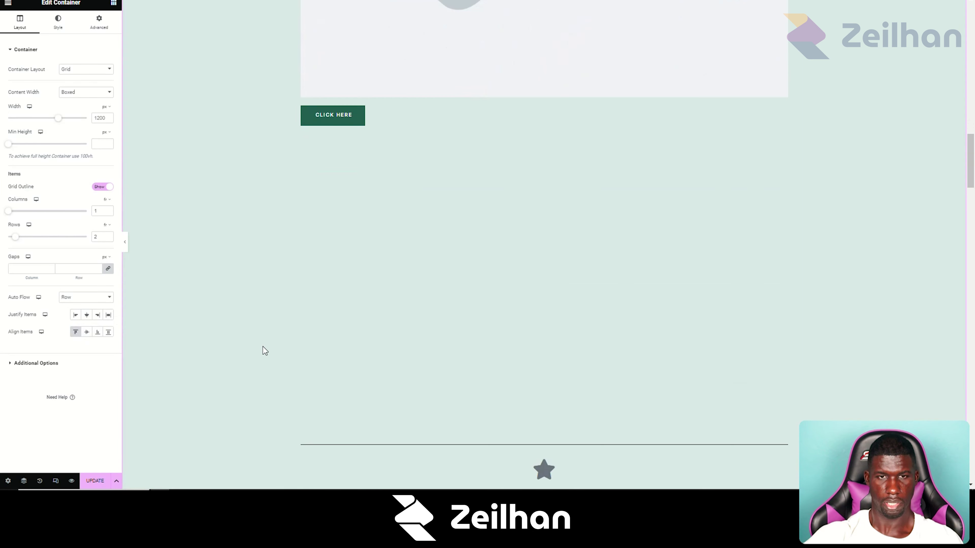
Set the one-column grid container's Align Items to Center and its Justify Items to End.
{"action": "left_click", "coordinate": [87, 332]}
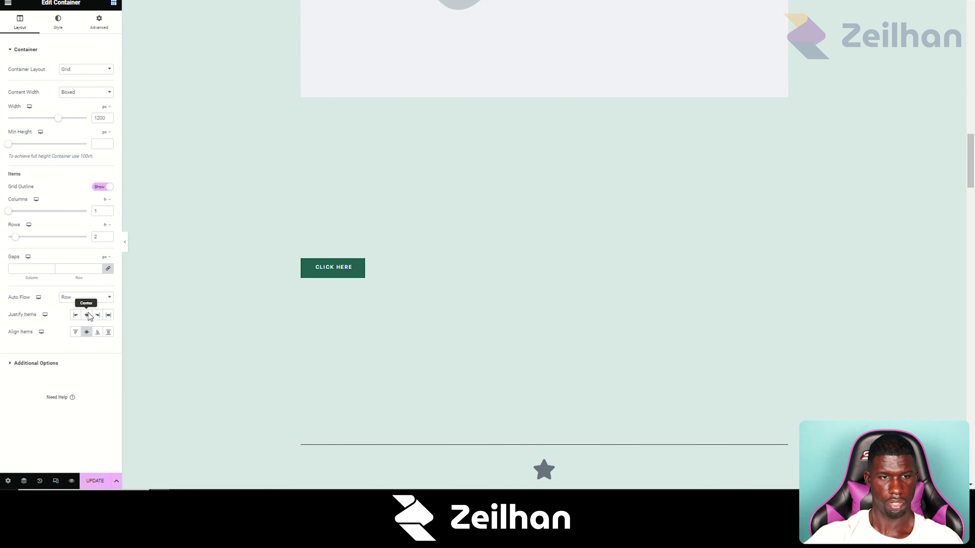
{"action": "left_click", "coordinate": [87, 315]}
{"action": "left_click", "coordinate": [98, 315]}
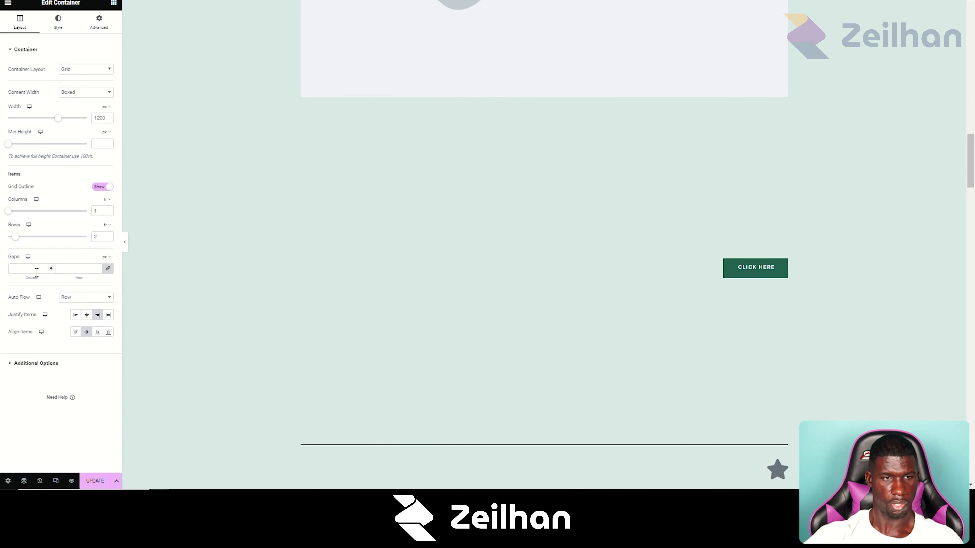
Unlink the grid's gap values, with the column gap at 4 px and the row gap at 10 px.
{"action": "left_click", "coordinate": [57, 268]}
{"action": "type", "text": "4"}
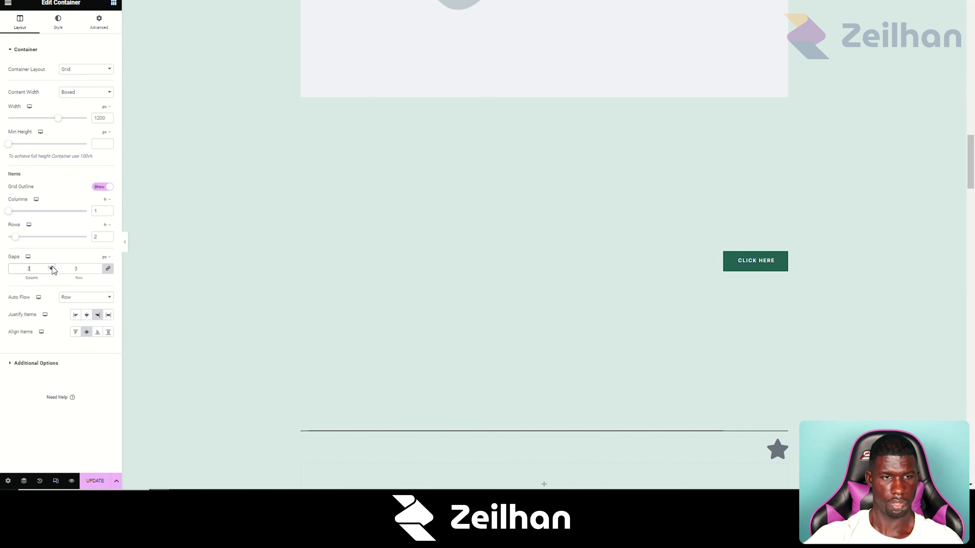
{"action": "left_click", "coordinate": [108, 268]}
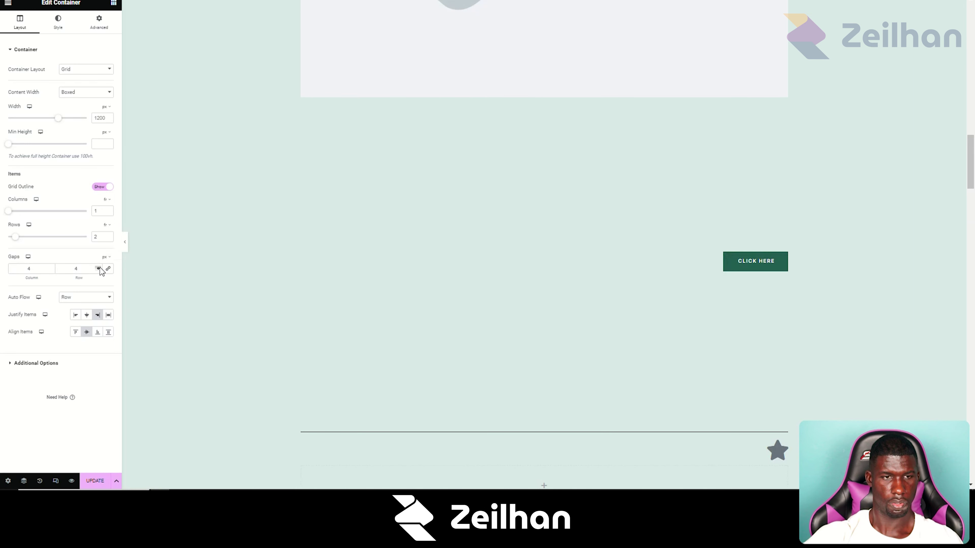
{"action": "left_click", "coordinate": [98, 268]}
{"action": "left_click", "coordinate": [99, 267]}
{"action": "left_click", "coordinate": [99, 267]}
{"action": "left_click", "coordinate": [99, 267]}
{"action": "left_click", "coordinate": [99, 267]}
{"action": "left_click", "coordinate": [98, 268]}
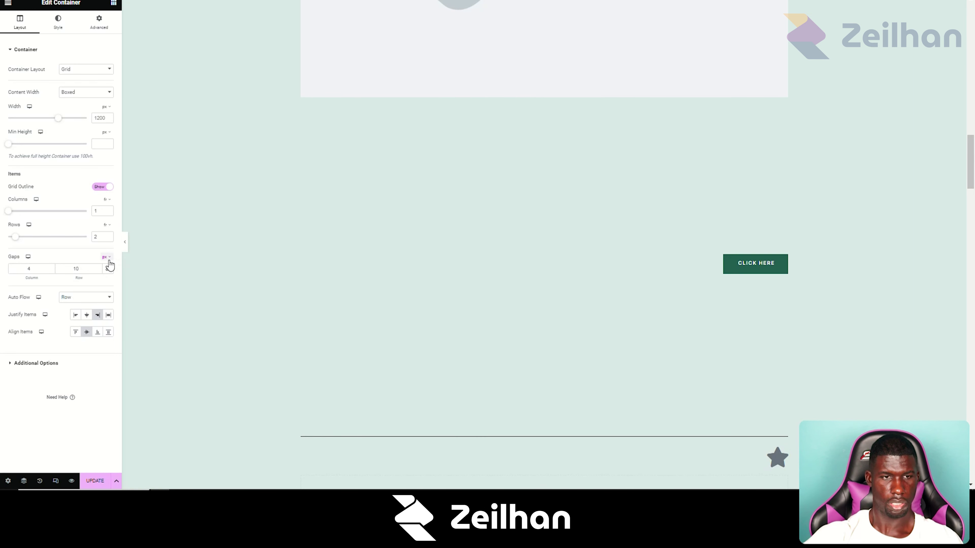
Switch the gap unit to em and set the column gap to 2 and the row gap to 4.
{"action": "left_click", "coordinate": [106, 257]}
{"action": "left_click", "coordinate": [98, 267]}
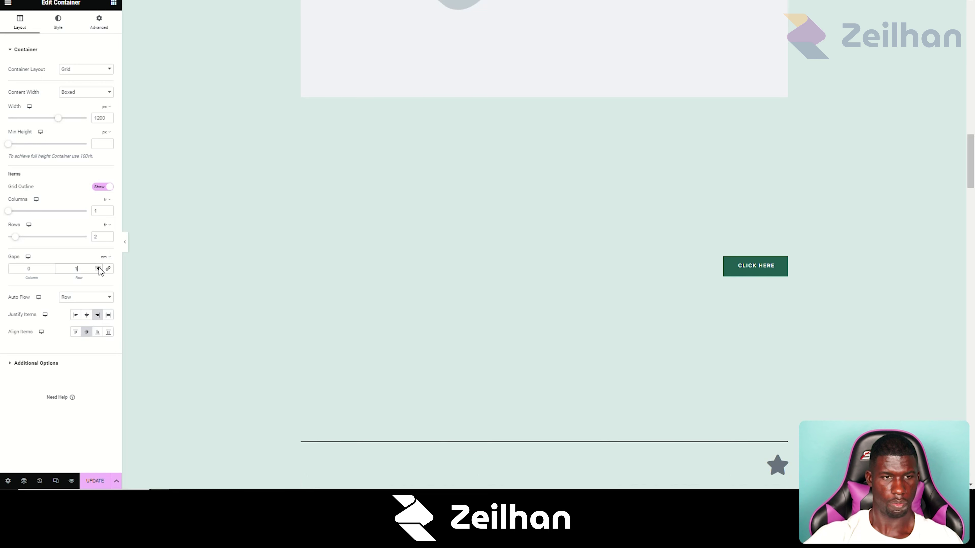
{"action": "left_click", "coordinate": [98, 267]}
{"action": "left_click", "coordinate": [98, 267]}
{"action": "left_click", "coordinate": [98, 267]}
{"action": "left_click", "coordinate": [51, 268]}
{"action": "left_click", "coordinate": [51, 267]}
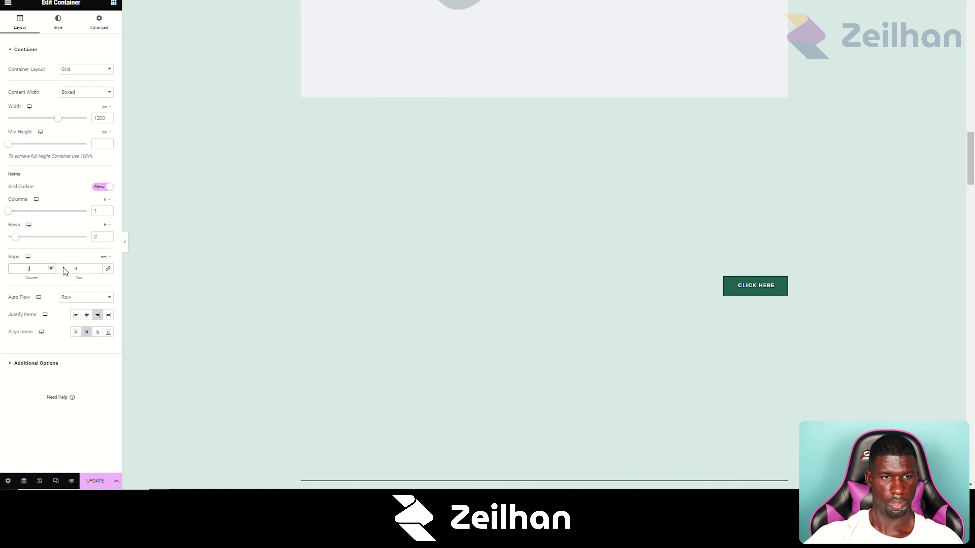
Review the grid's new spacing and the containers above it, and return to the list of available widgets.
{"action": "scroll", "coordinate": [529, 326], "scroll_direction": "down", "scroll_amount": 8}
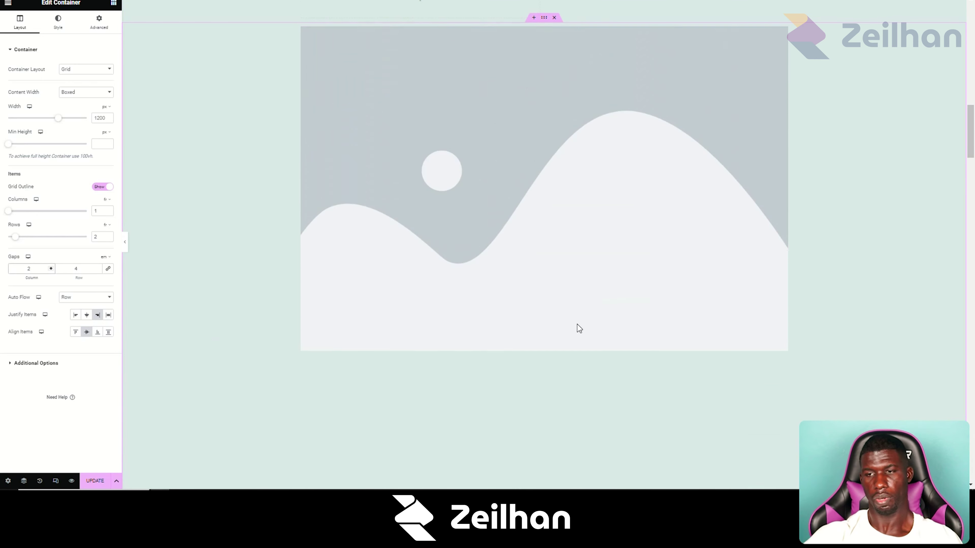
{"action": "scroll", "coordinate": [565, 322], "scroll_direction": "up", "scroll_amount": 5}
{"action": "scroll", "coordinate": [560, 324], "scroll_direction": "up", "scroll_amount": 8}
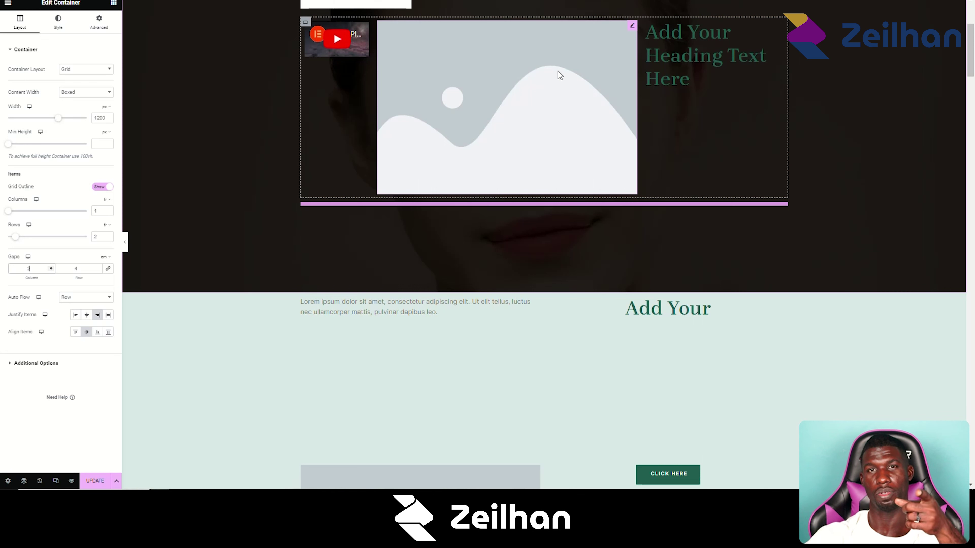
{"action": "left_click", "coordinate": [113, 3]}
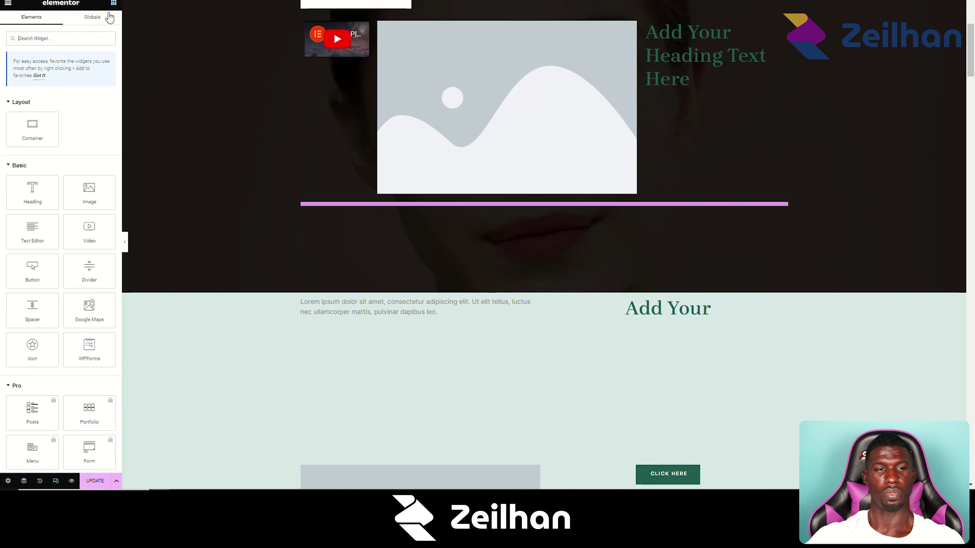